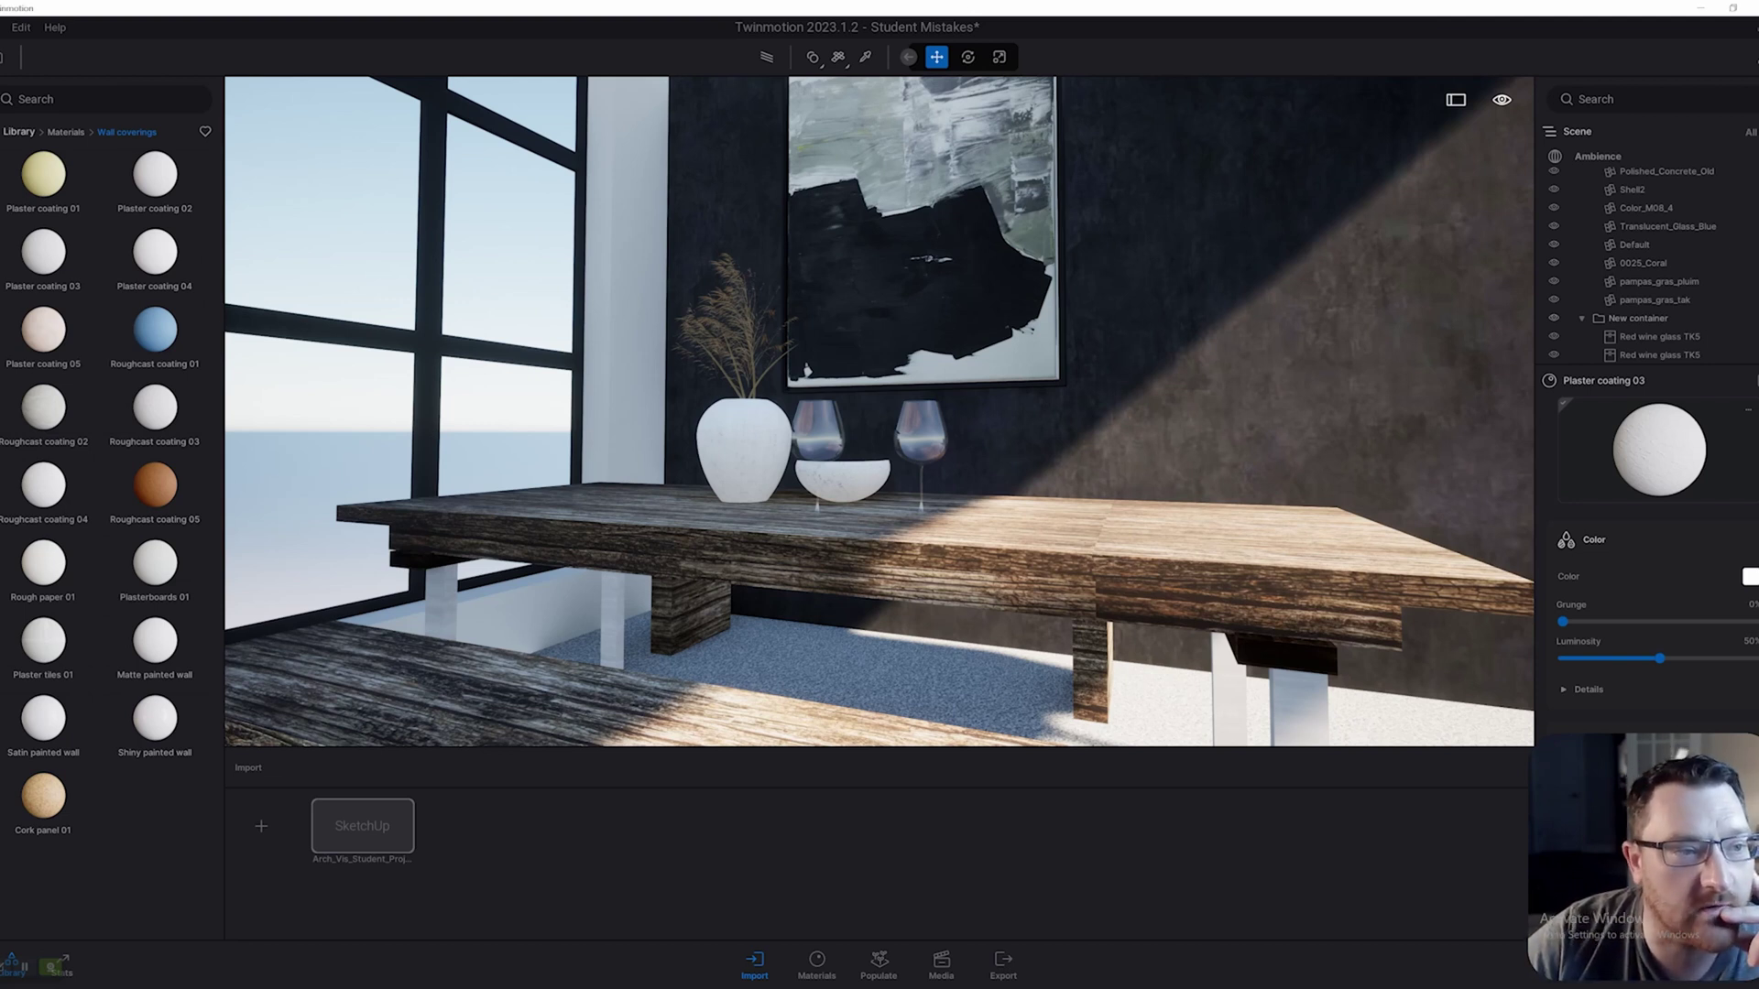
# - Set the desktop rendering quality to the Medium preset in the preferences and apply it
pyautogui.click(2, 27)
pyautogui.moveTo(20, 27)
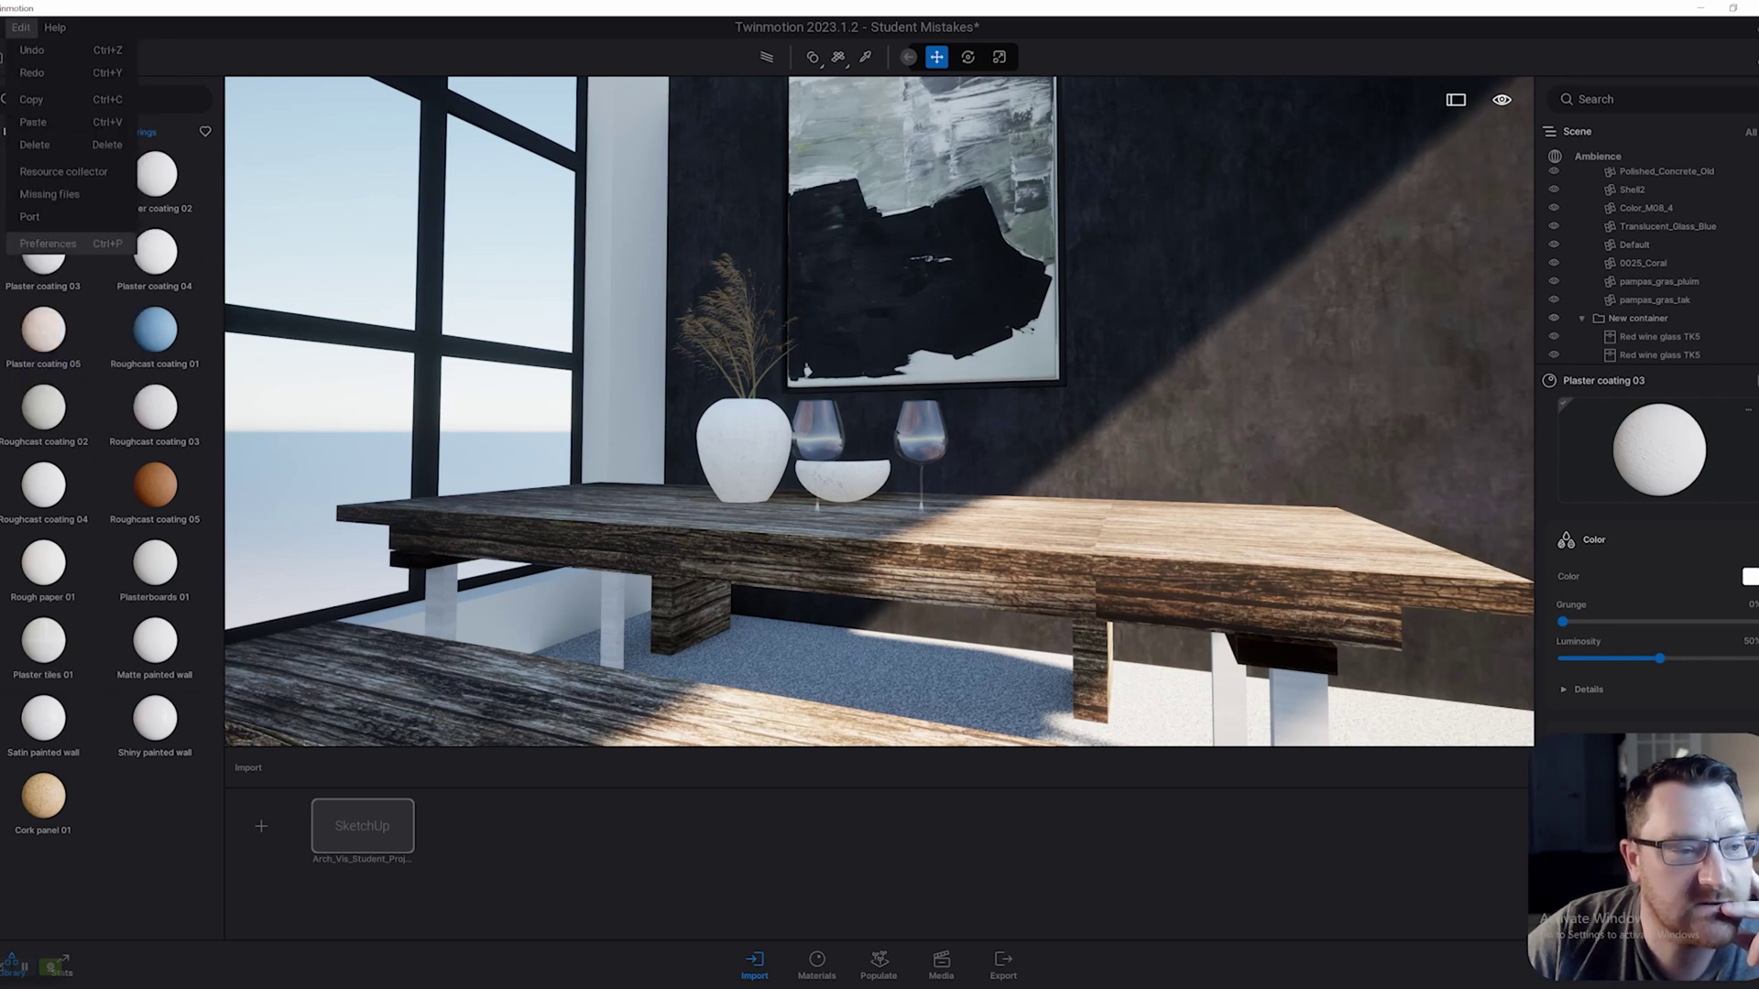
pyautogui.press('Return')
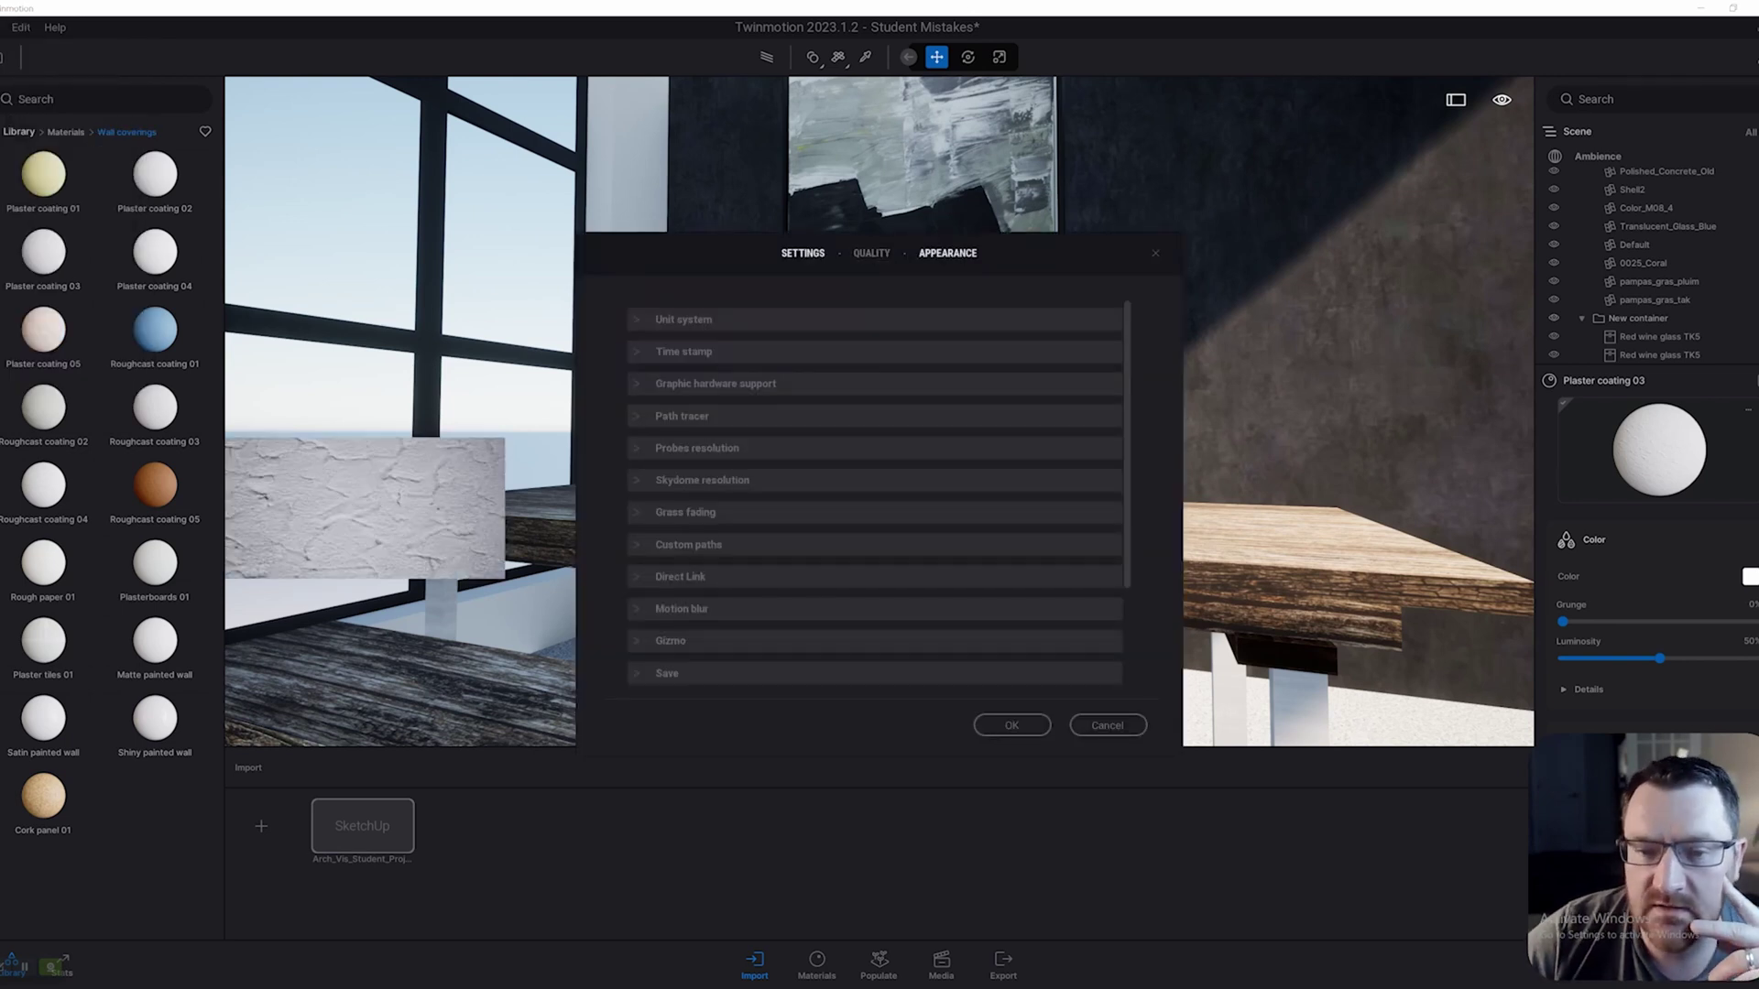
pyautogui.moveTo(889, 264); pyautogui.dragTo(828, 213)
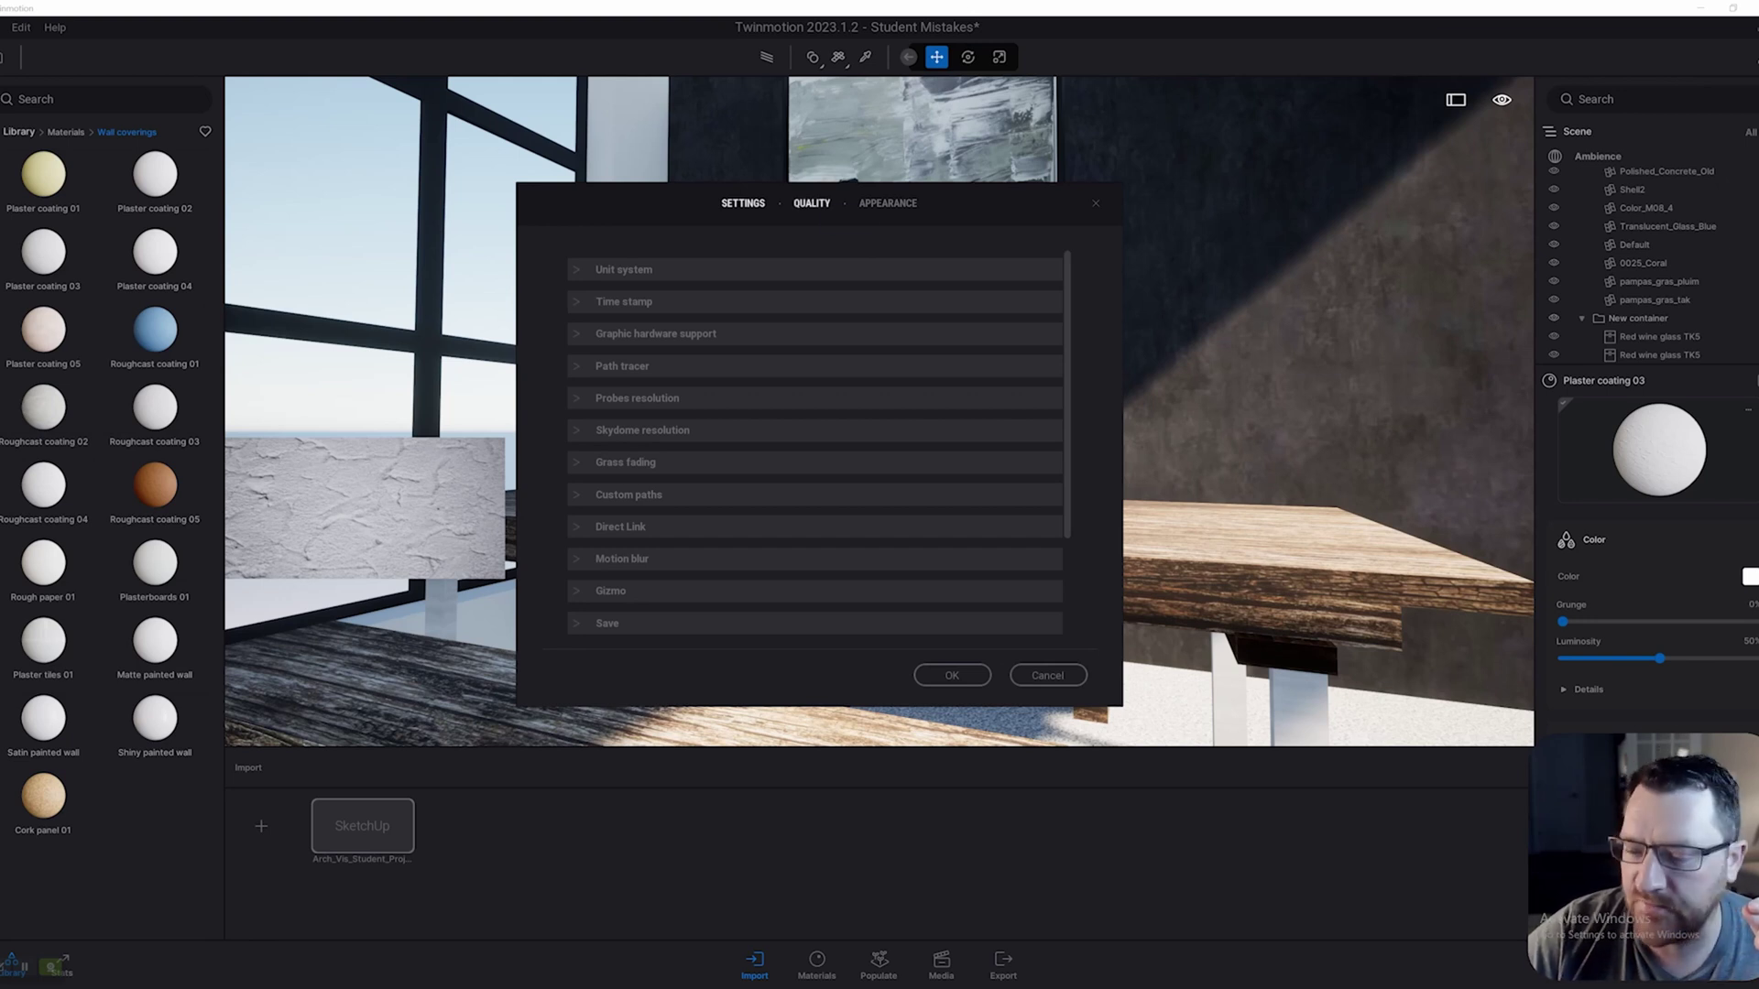
pyautogui.click(811, 203)
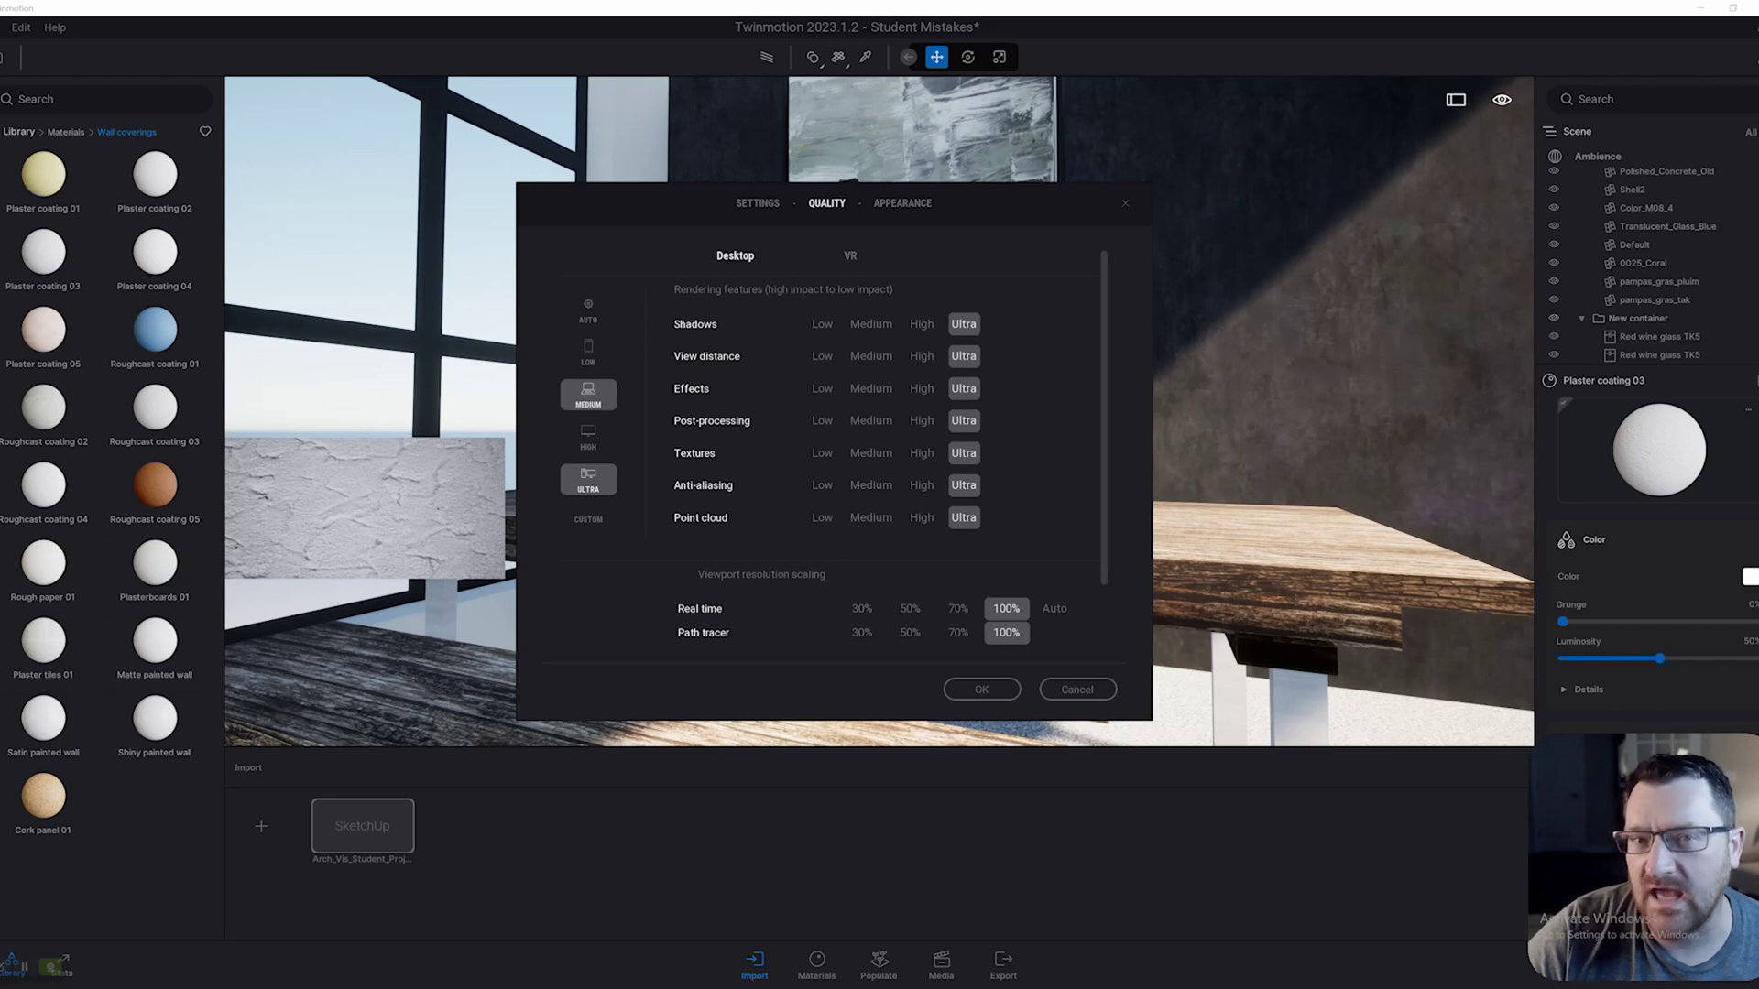
pyautogui.click(588, 395)
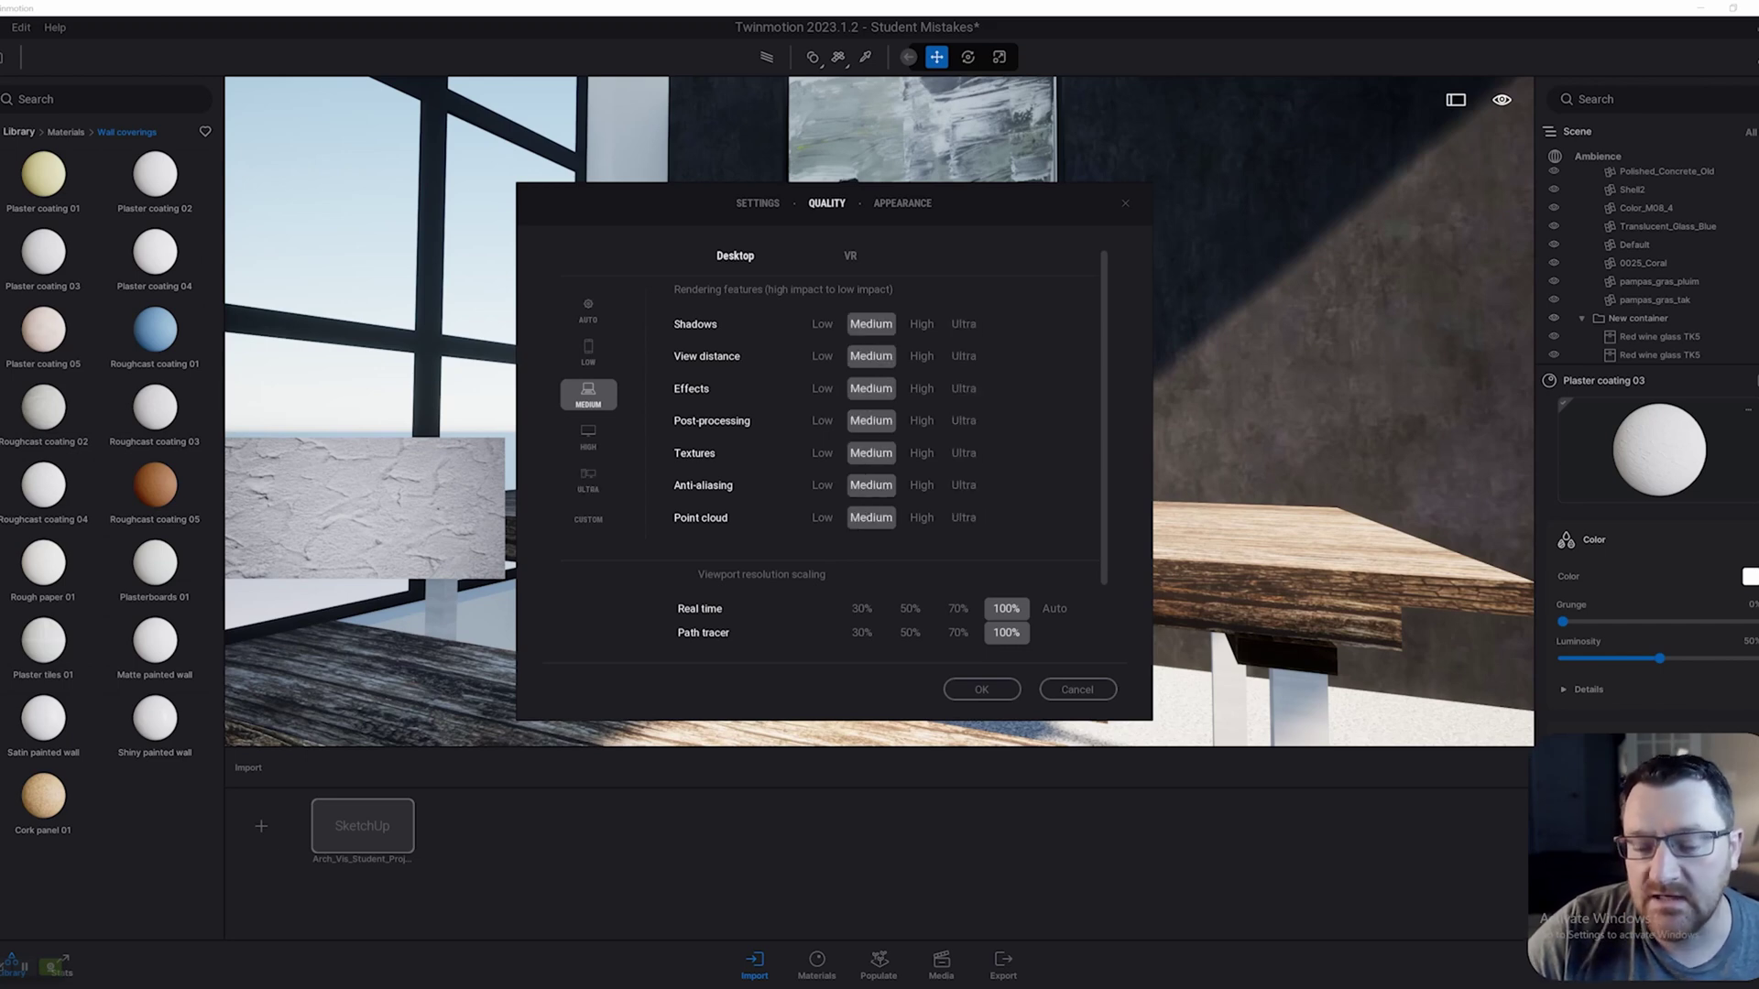
pyautogui.click(981, 689)
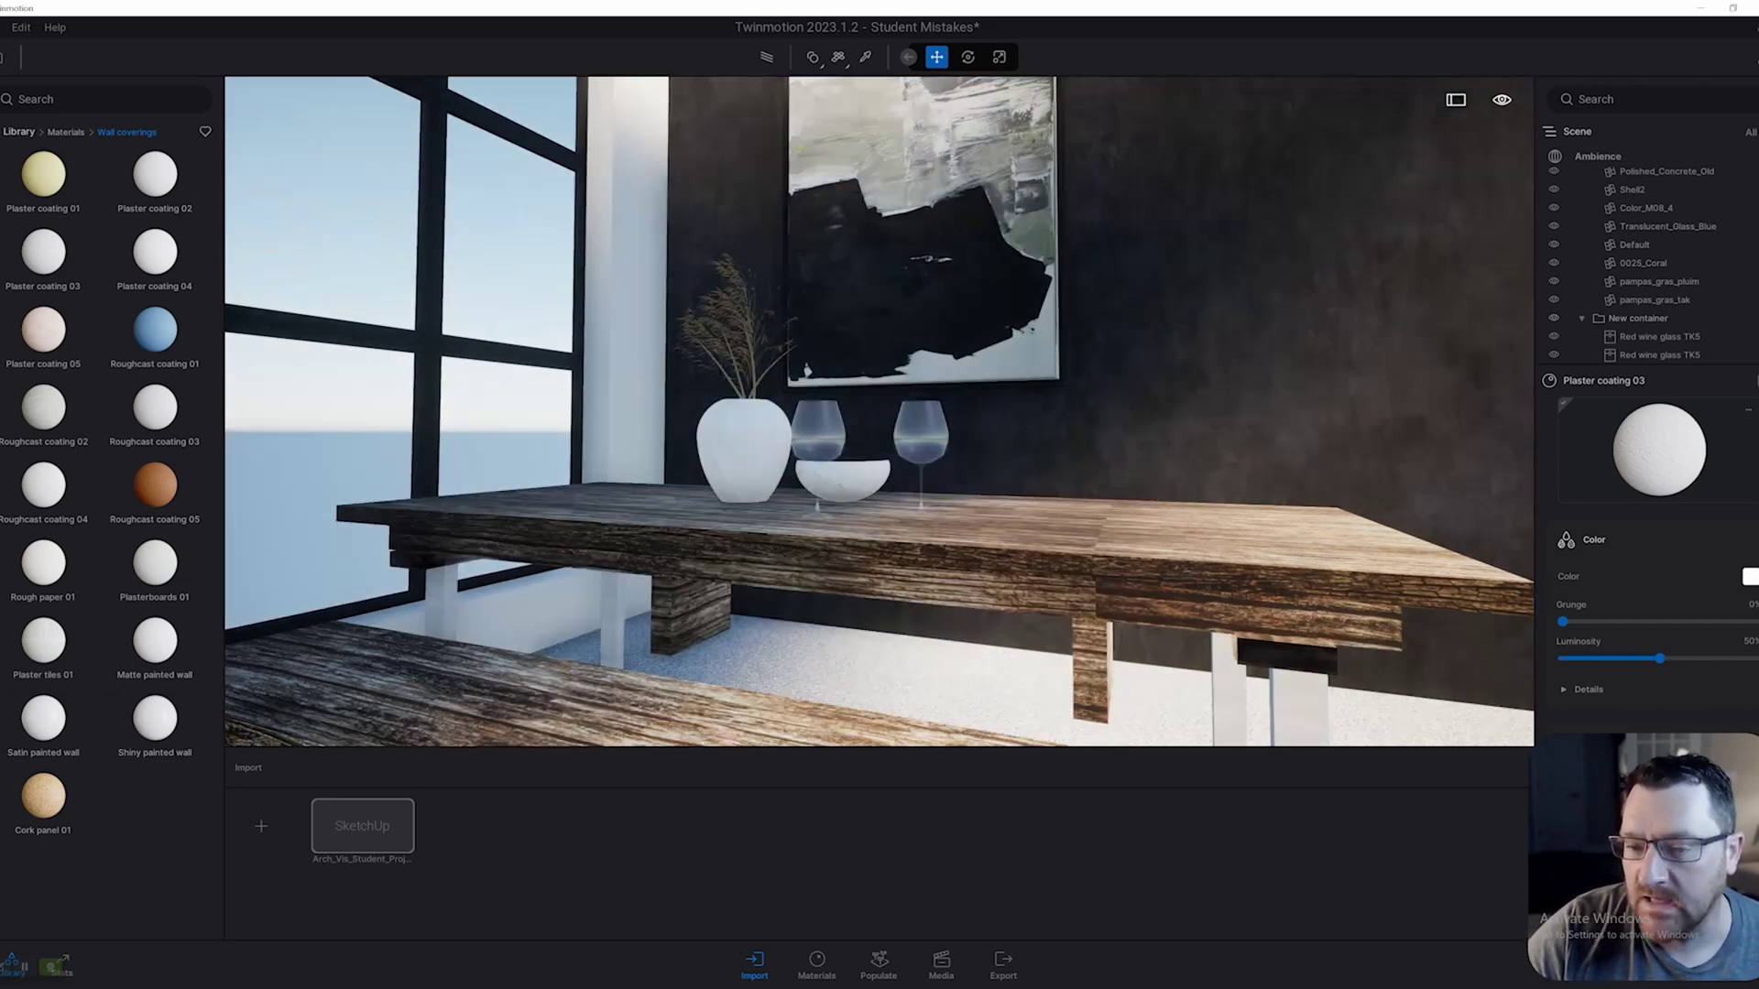
# - Preview the dining table scene with the path tracer and return to the real-time view
pyautogui.scroll(-5, 880, 412)
pyautogui.scroll(5, 880, 413)
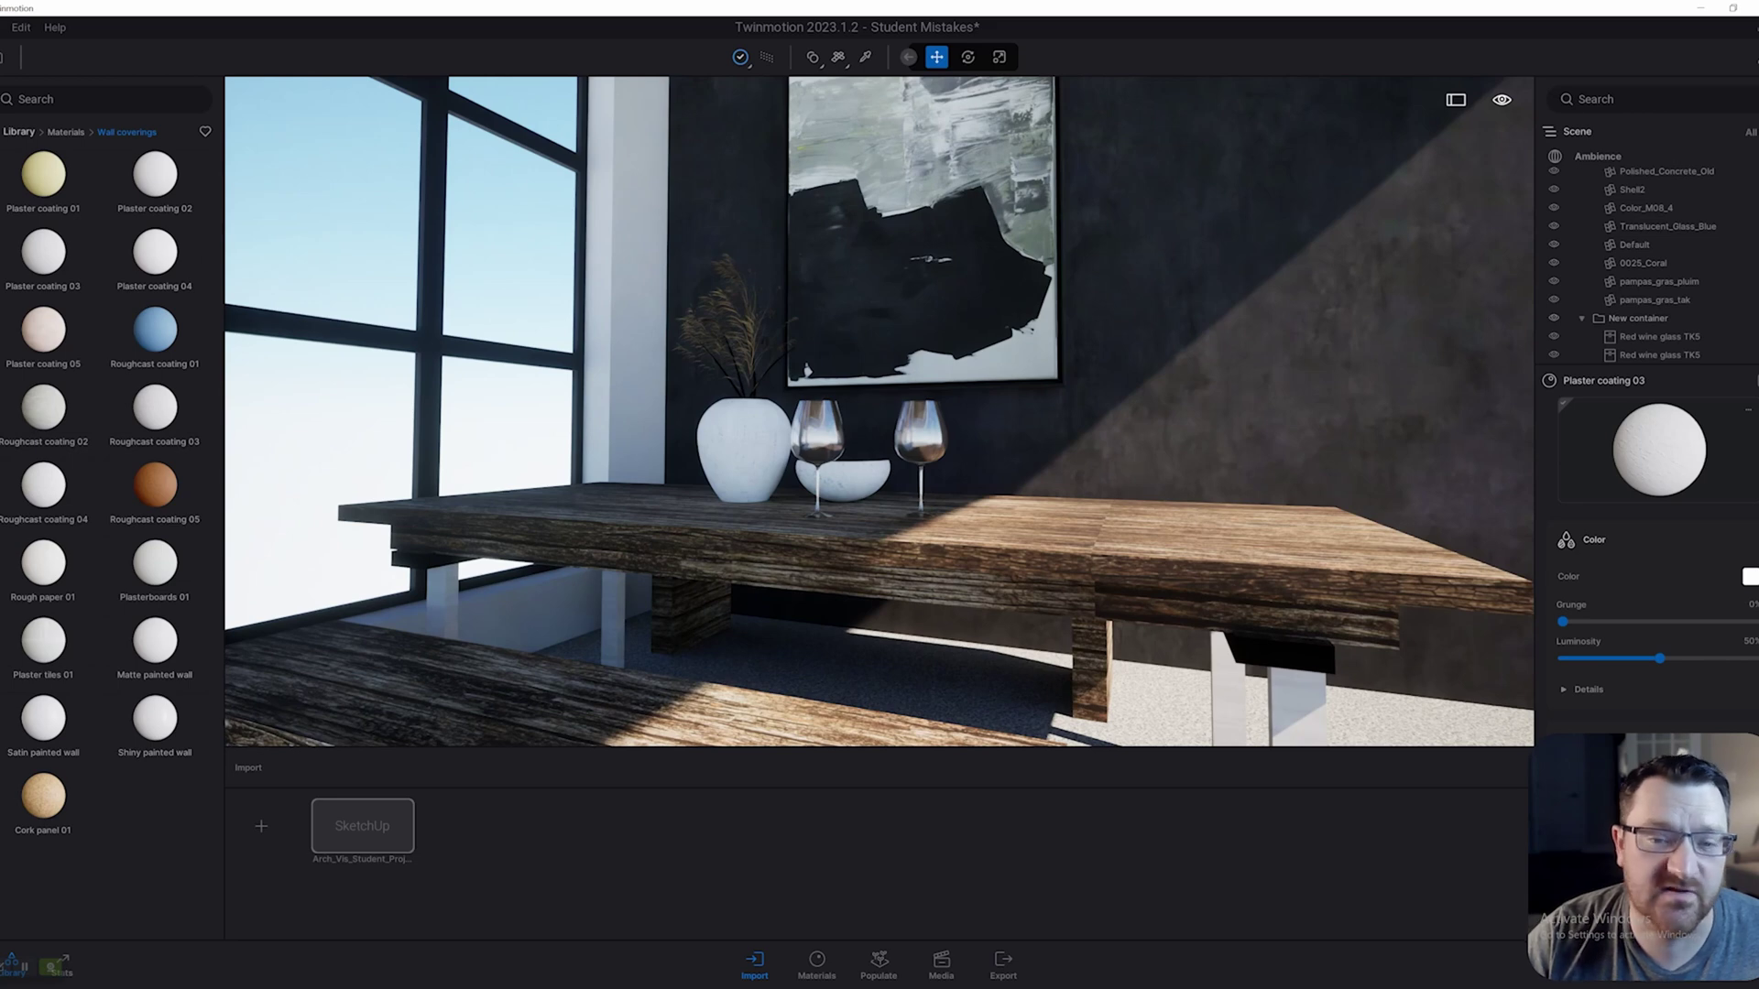
pyautogui.press('r')
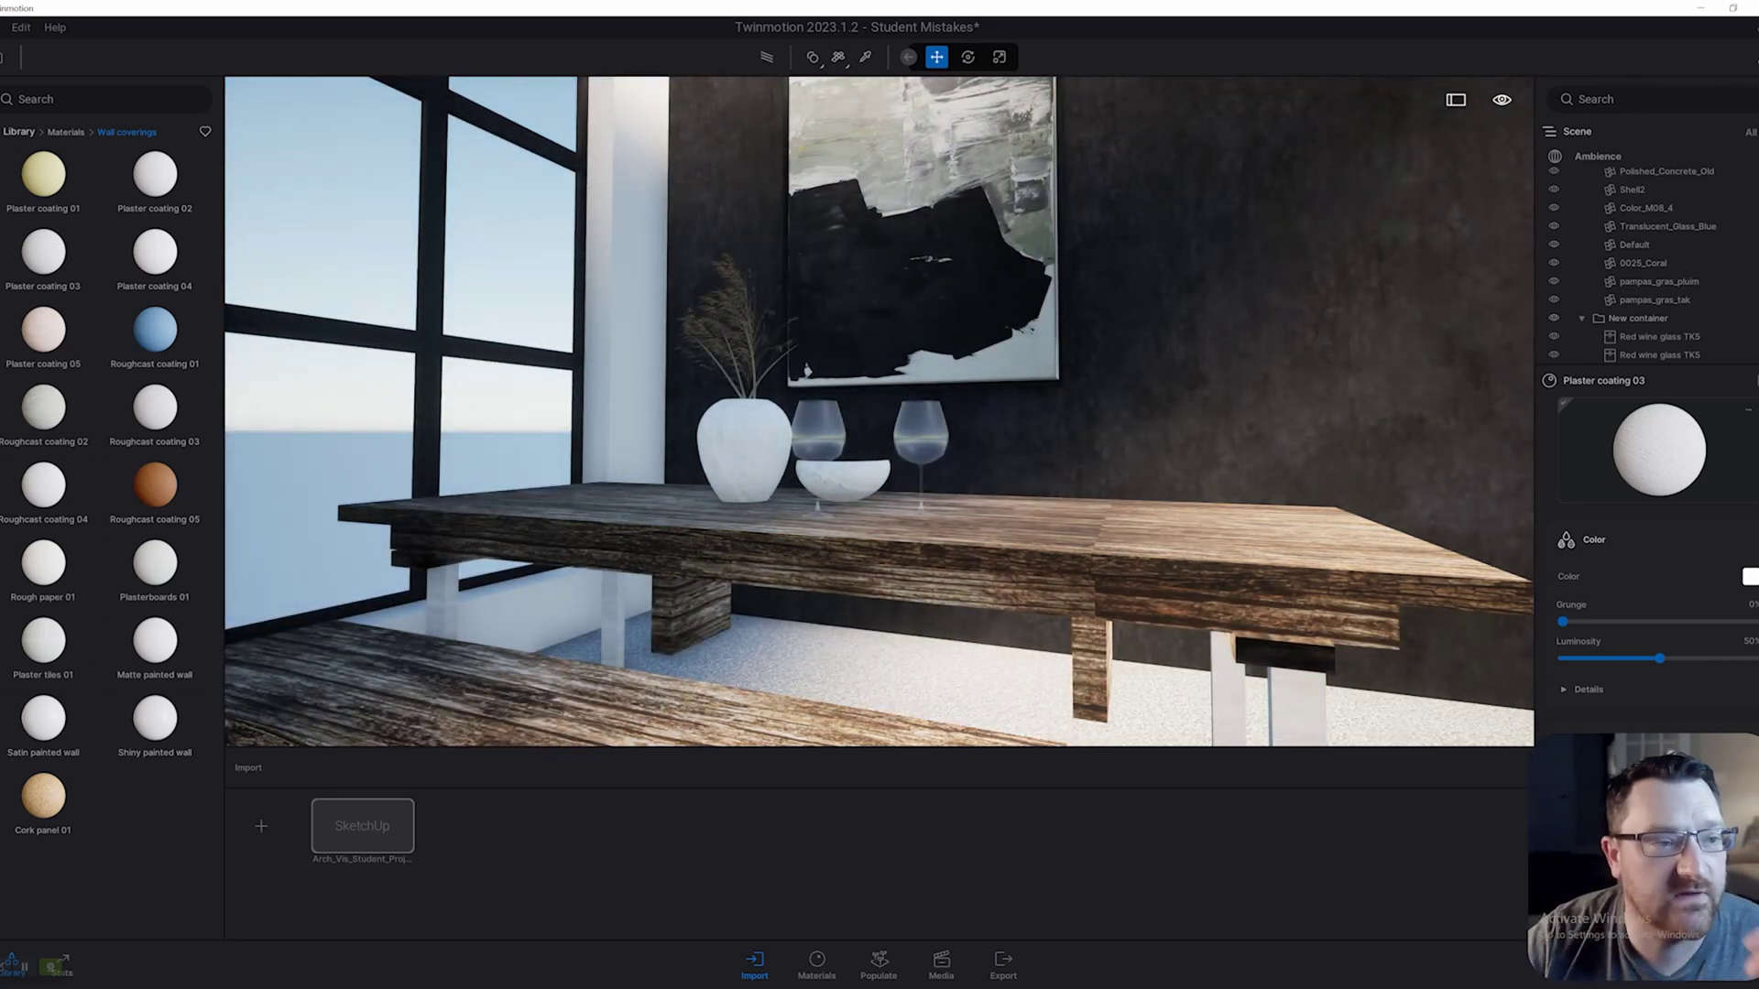
# - Review the quality preferences and the viewport and export choices for probes resolution
pyautogui.click(21, 27)
pyautogui.click(47, 242)
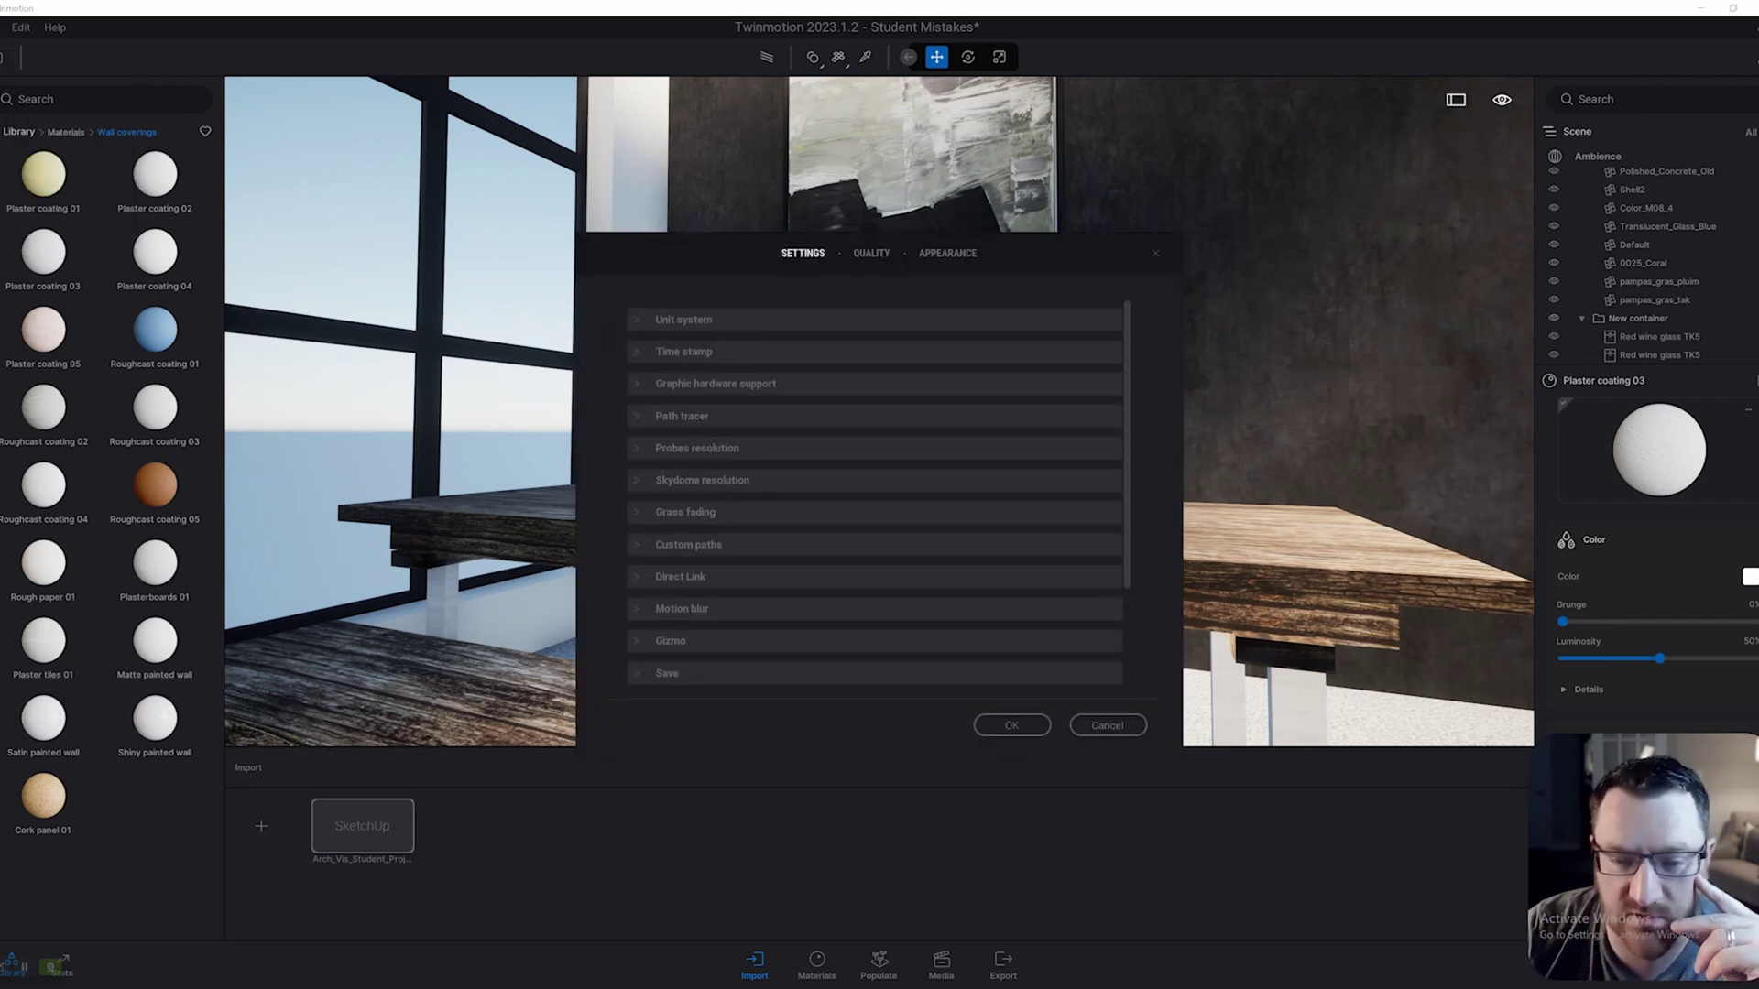
pyautogui.click(887, 252)
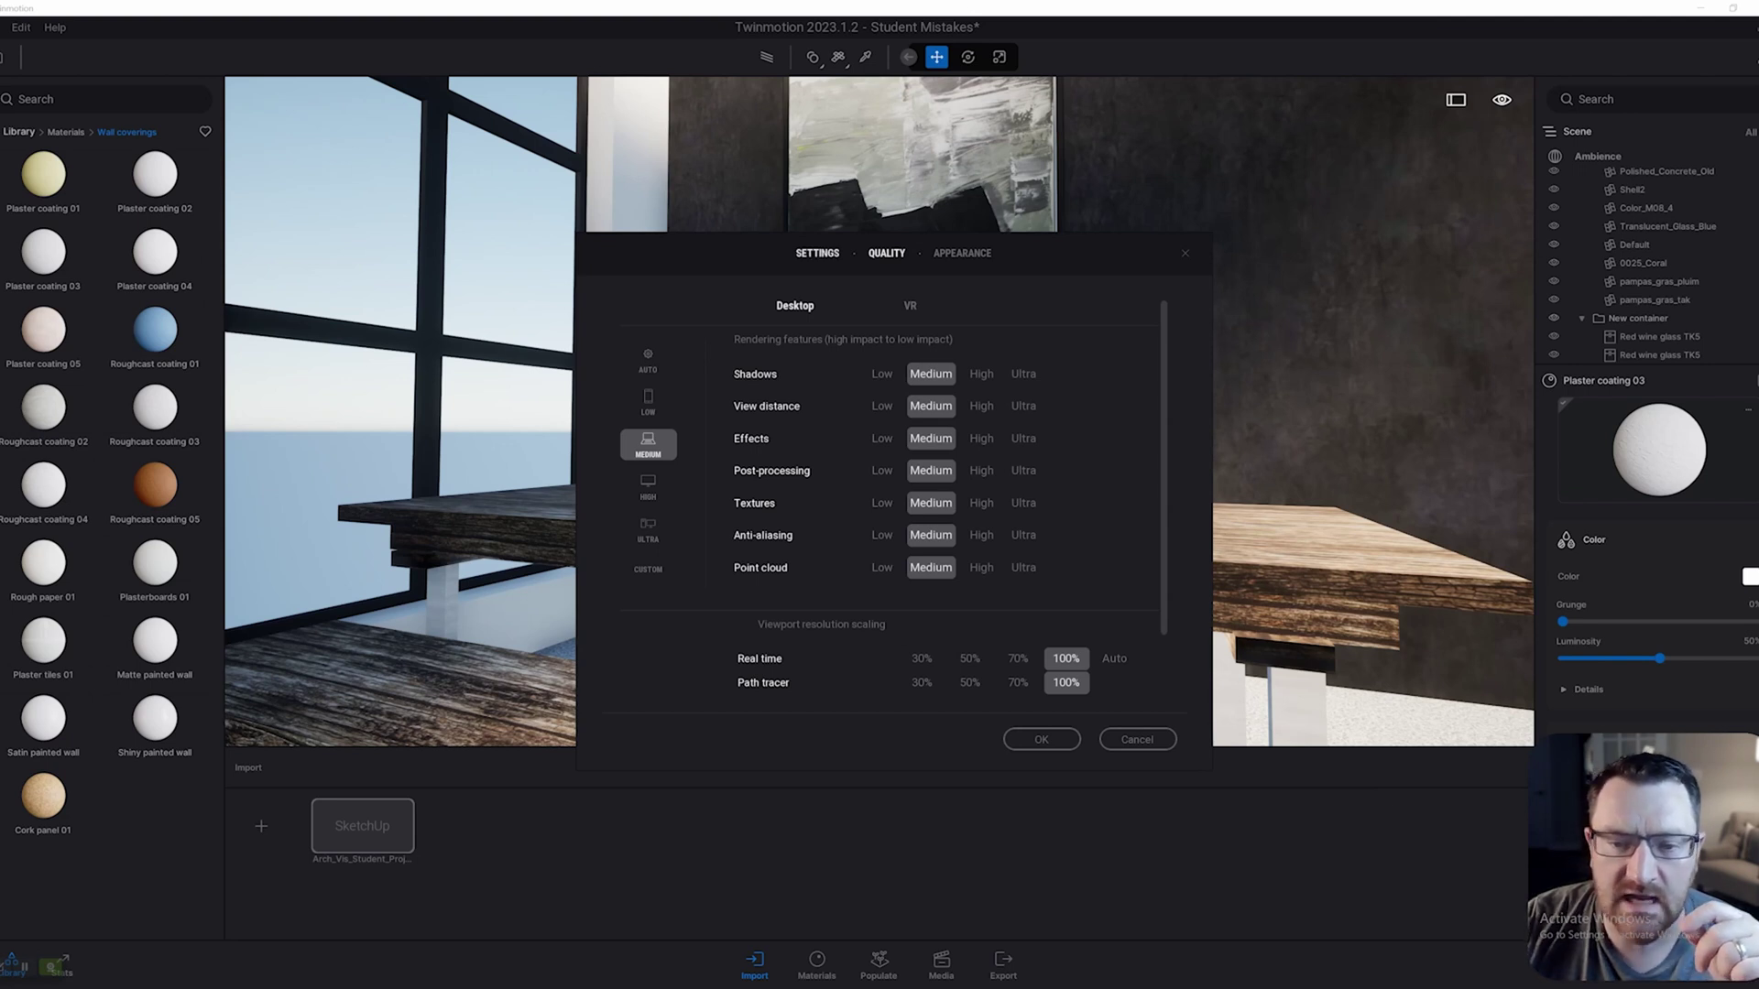
pyautogui.click(817, 253)
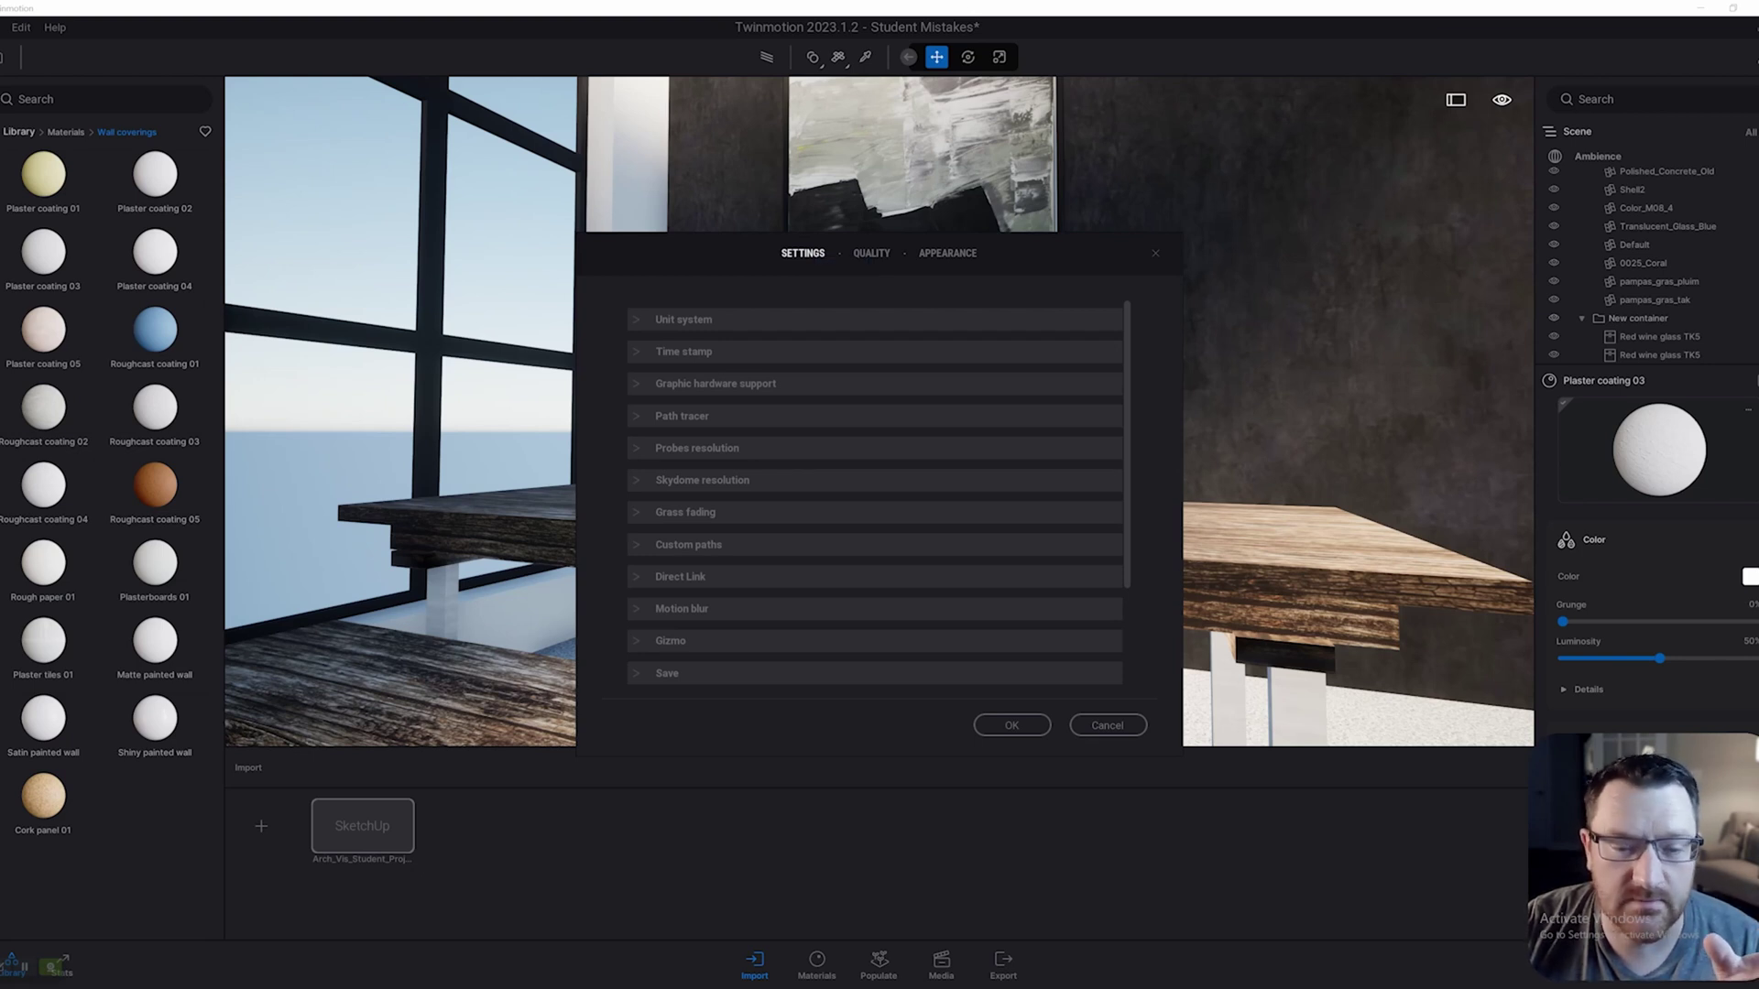
pyautogui.click(697, 449)
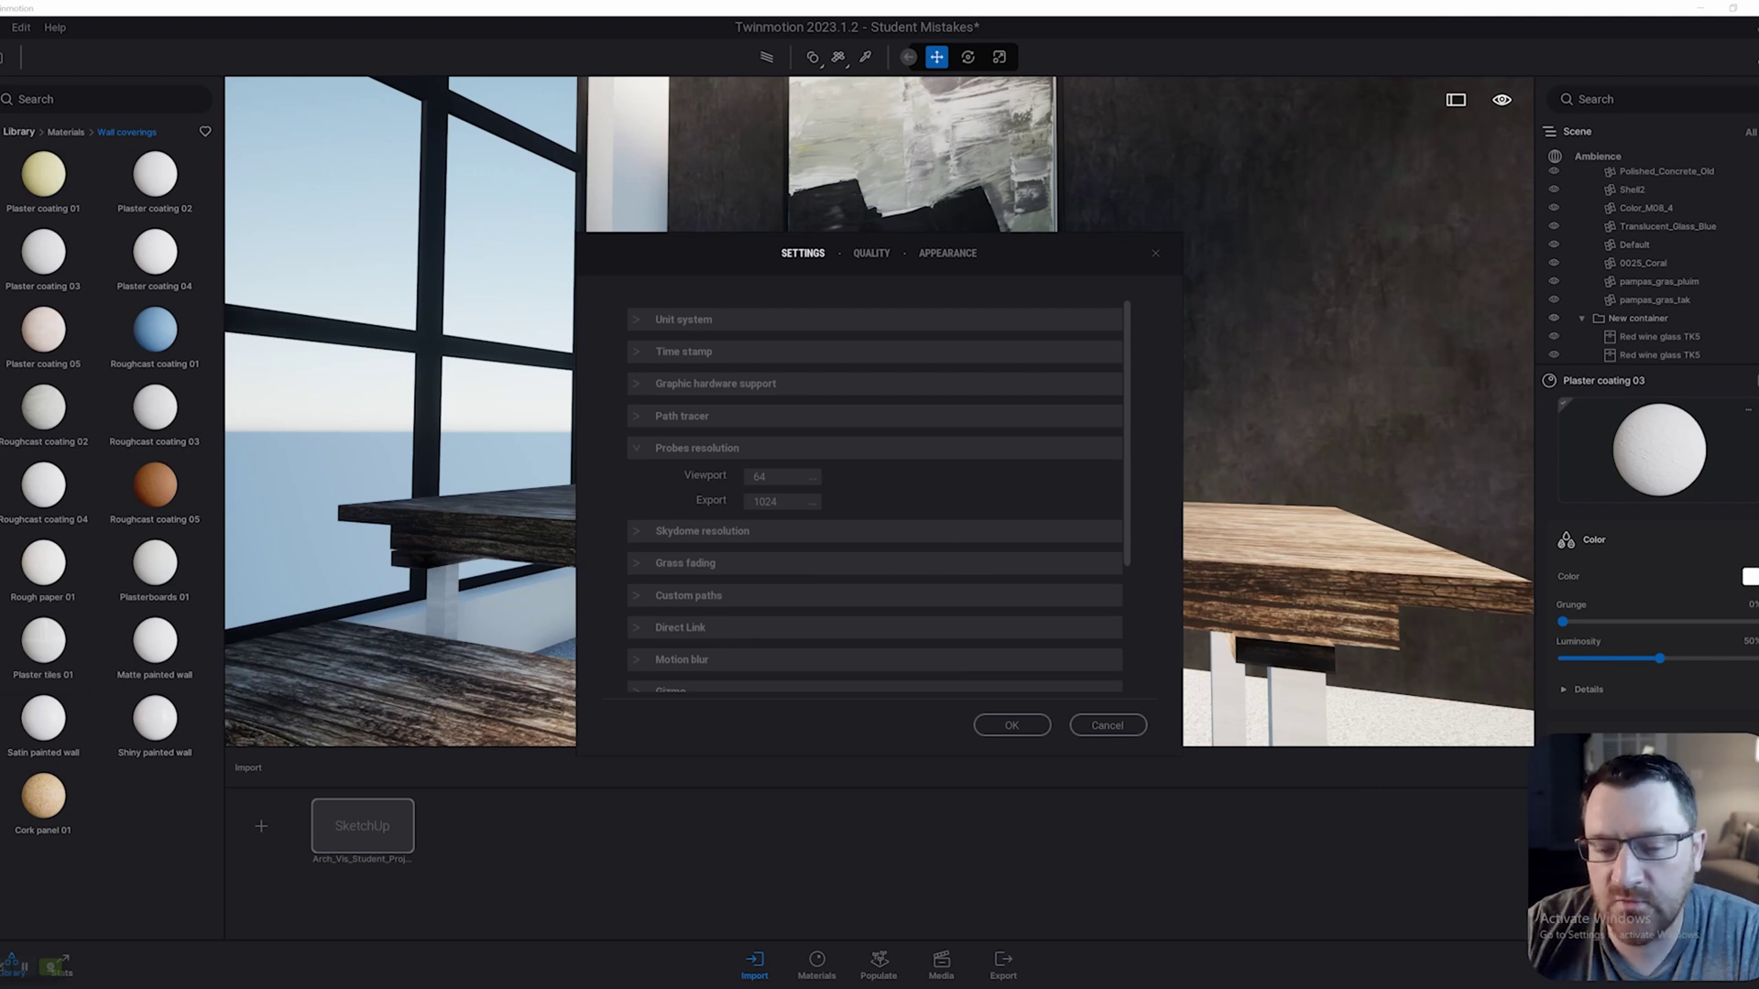
pyautogui.click(812, 477)
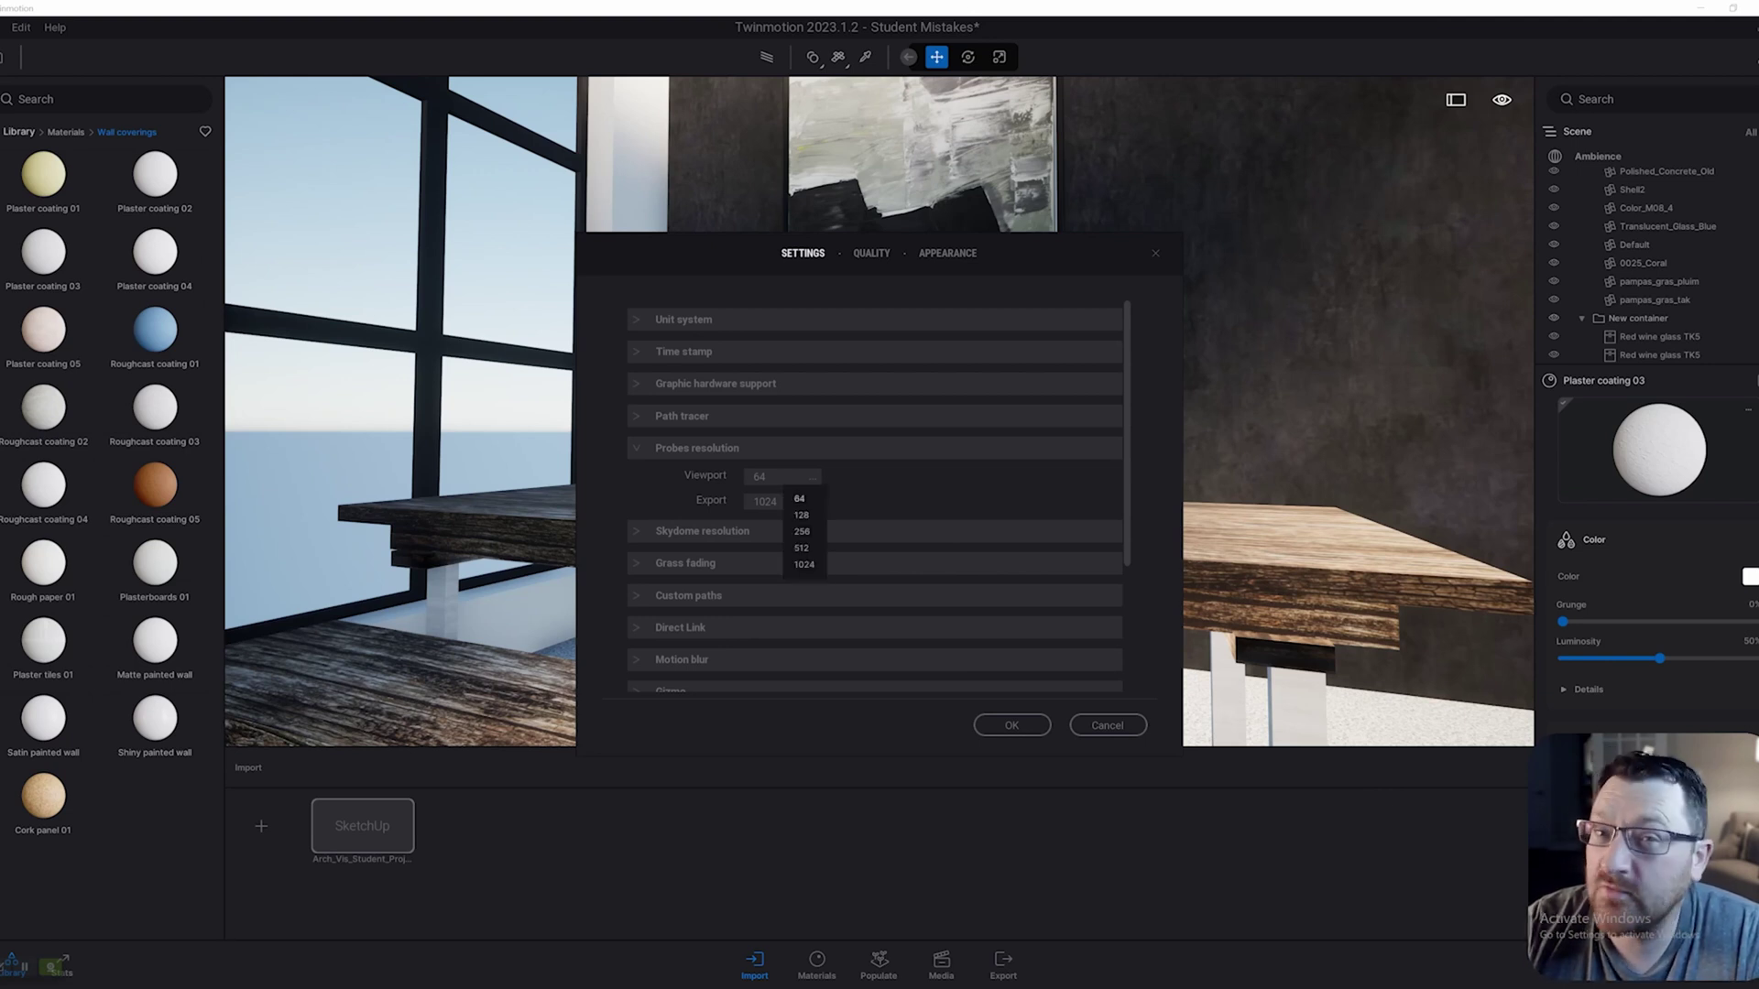
pyautogui.press('Escape')
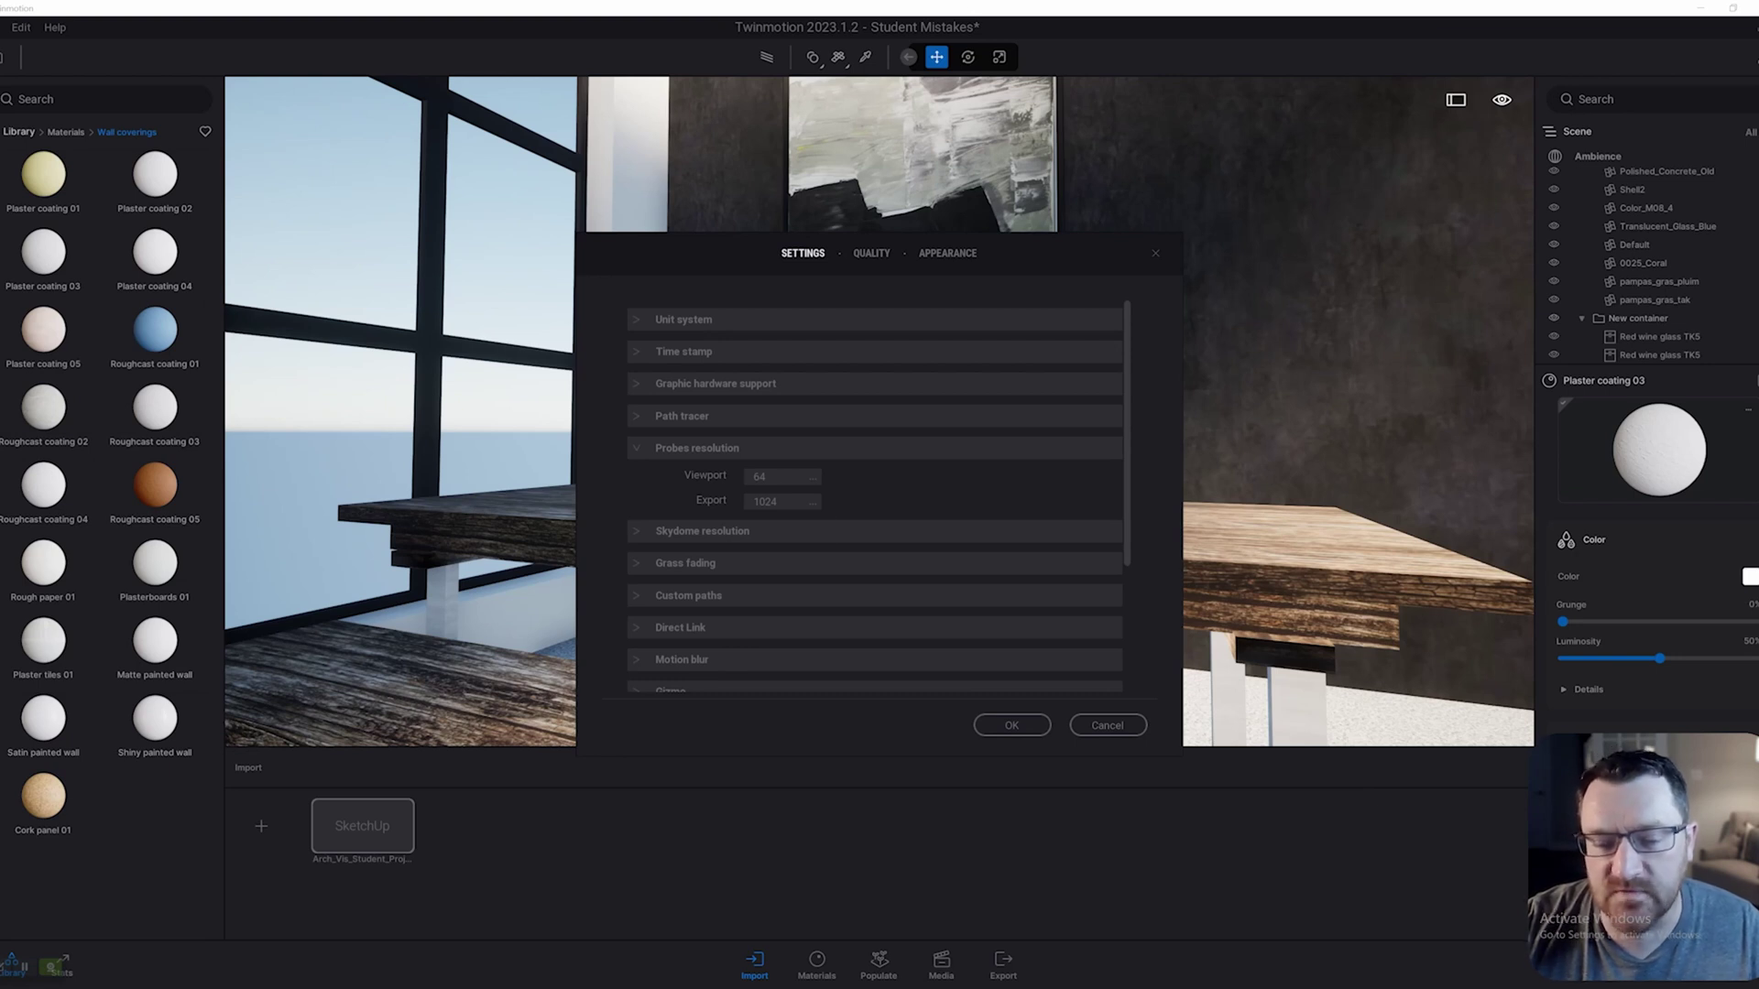
pyautogui.click(812, 477)
pyautogui.press('Escape')
pyautogui.click(813, 503)
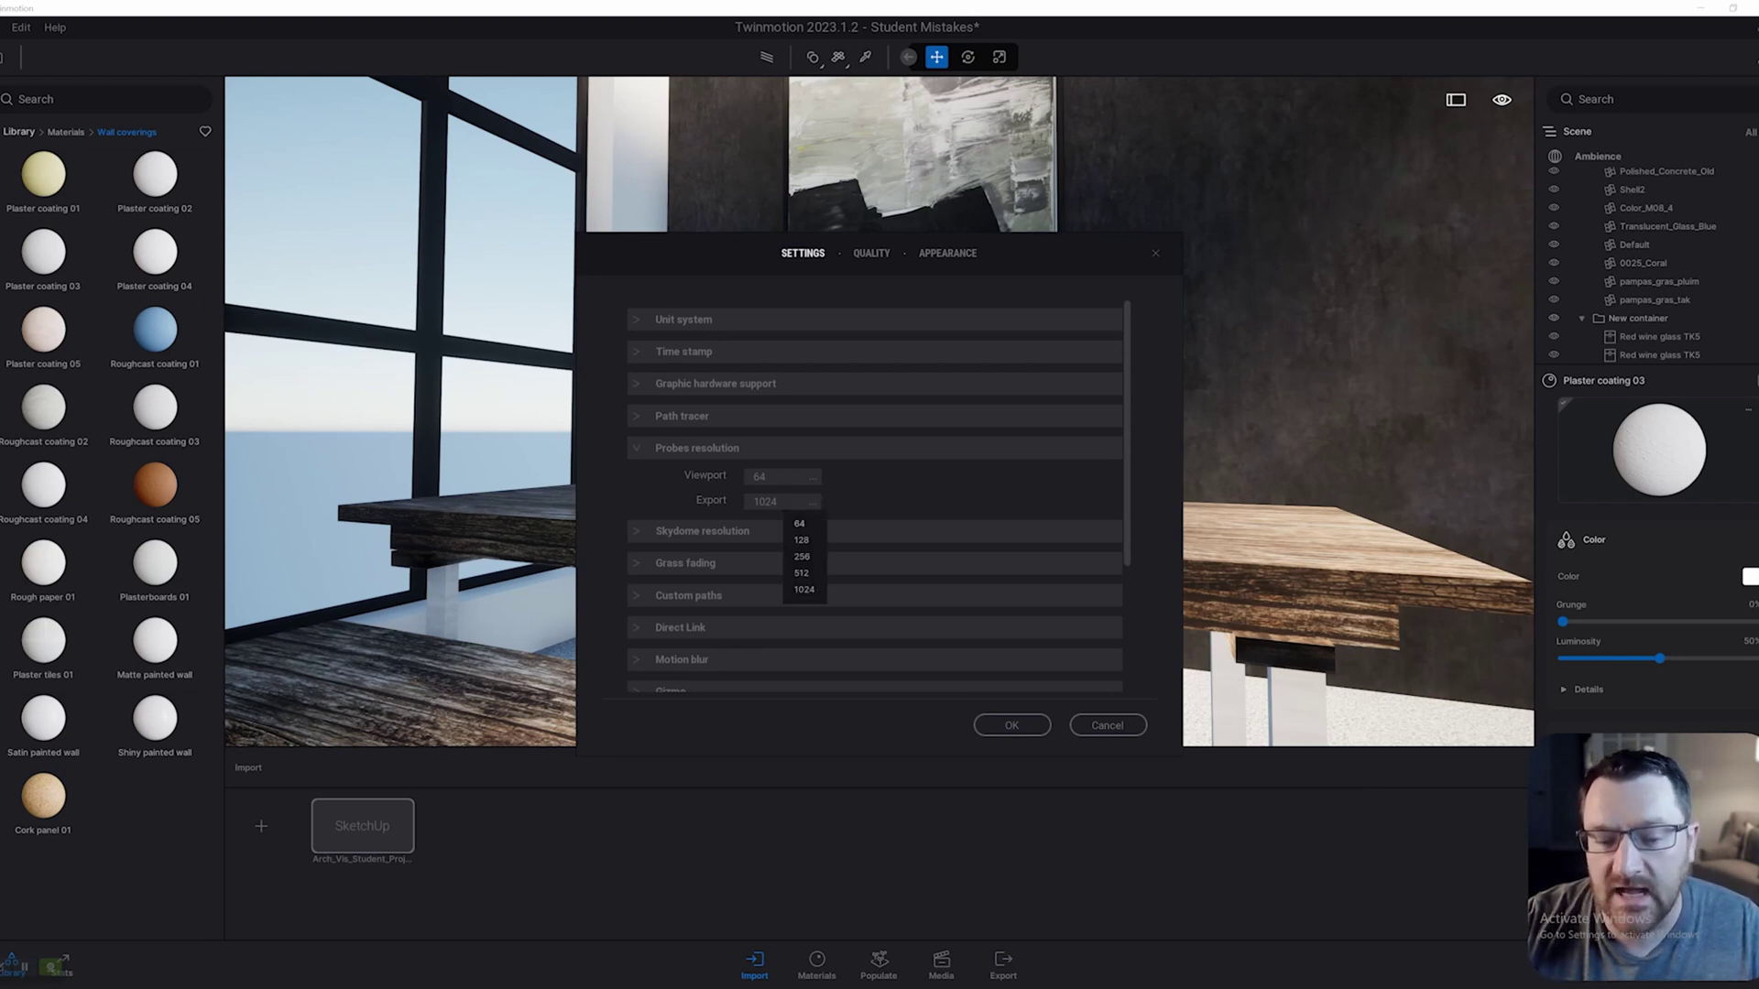
pyautogui.press('Escape')
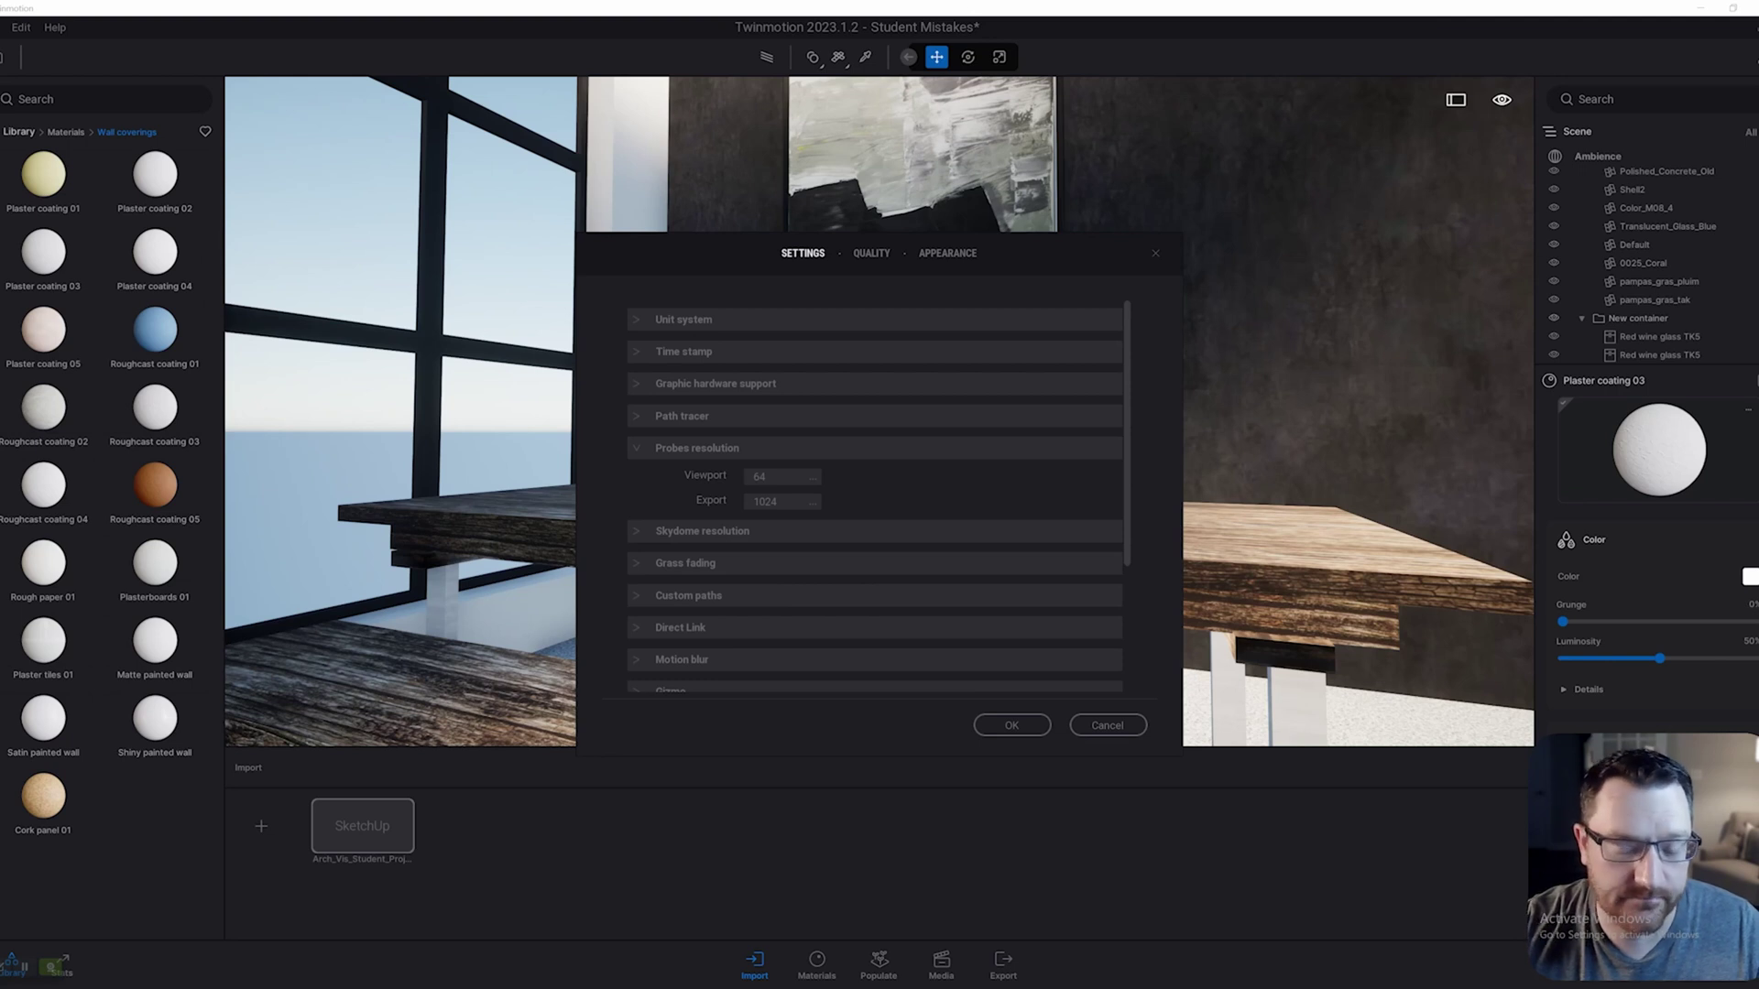
# - Review the viewport and export choices for skydome resolution and expand the grass fading settings
pyautogui.click(701, 532)
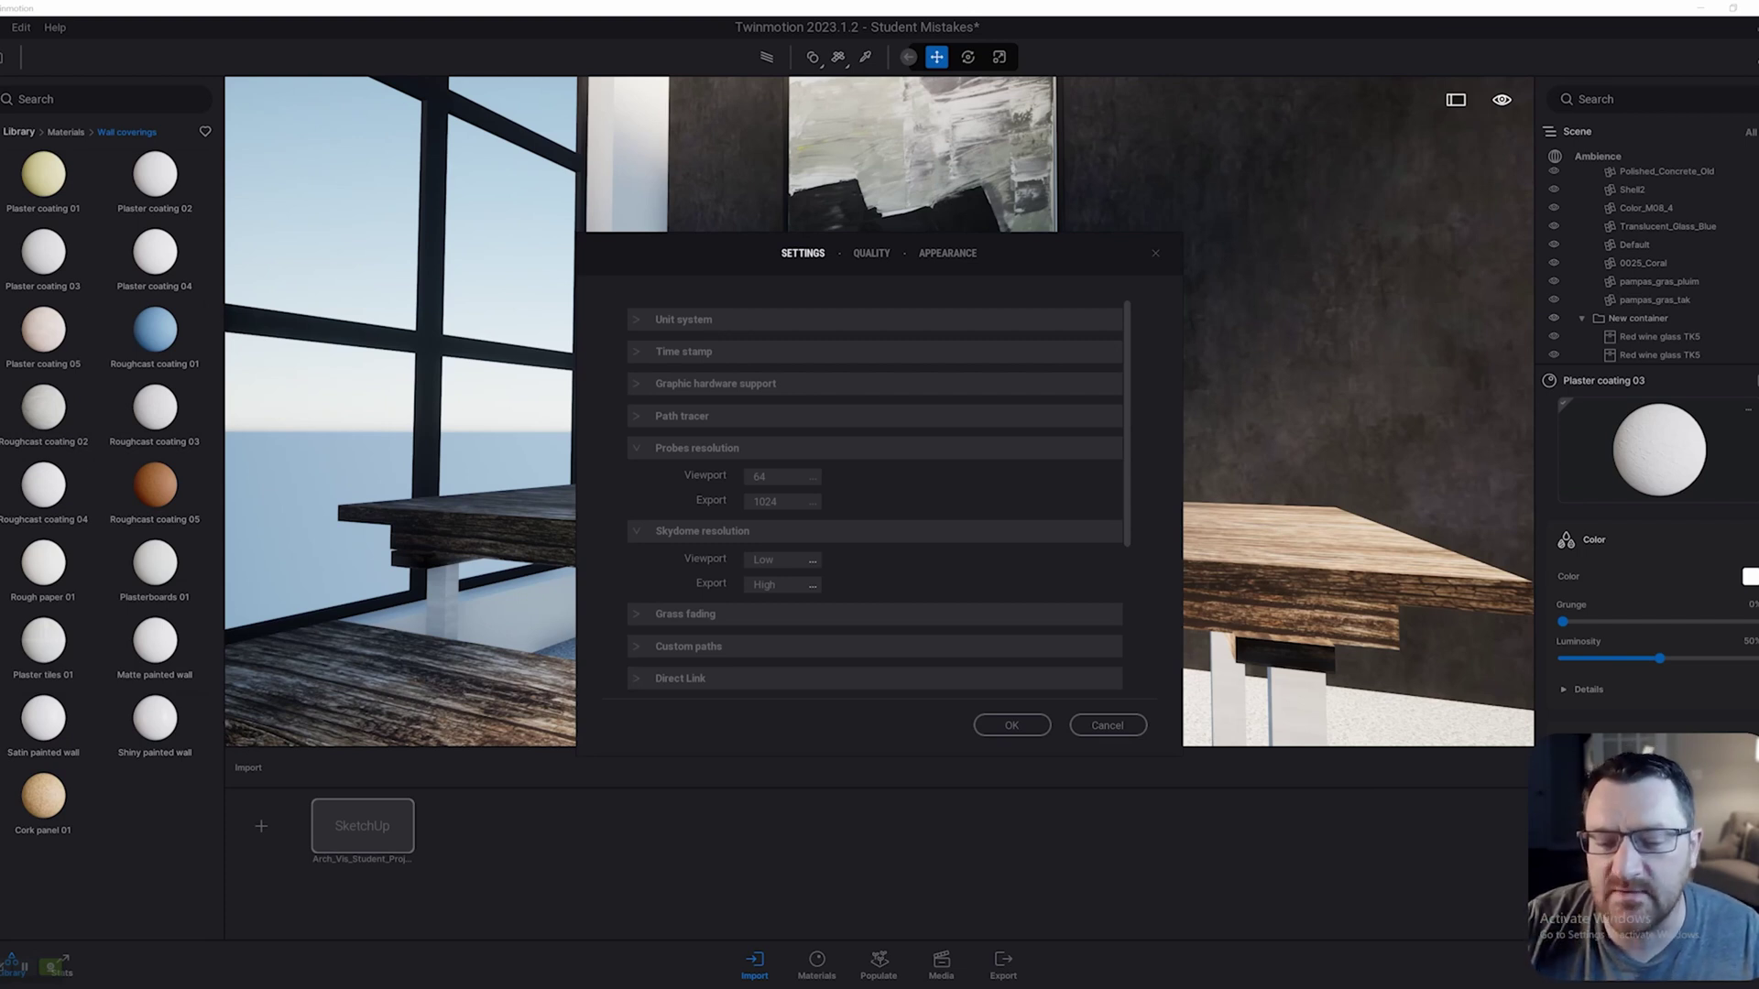
pyautogui.click(813, 560)
pyautogui.click(813, 559)
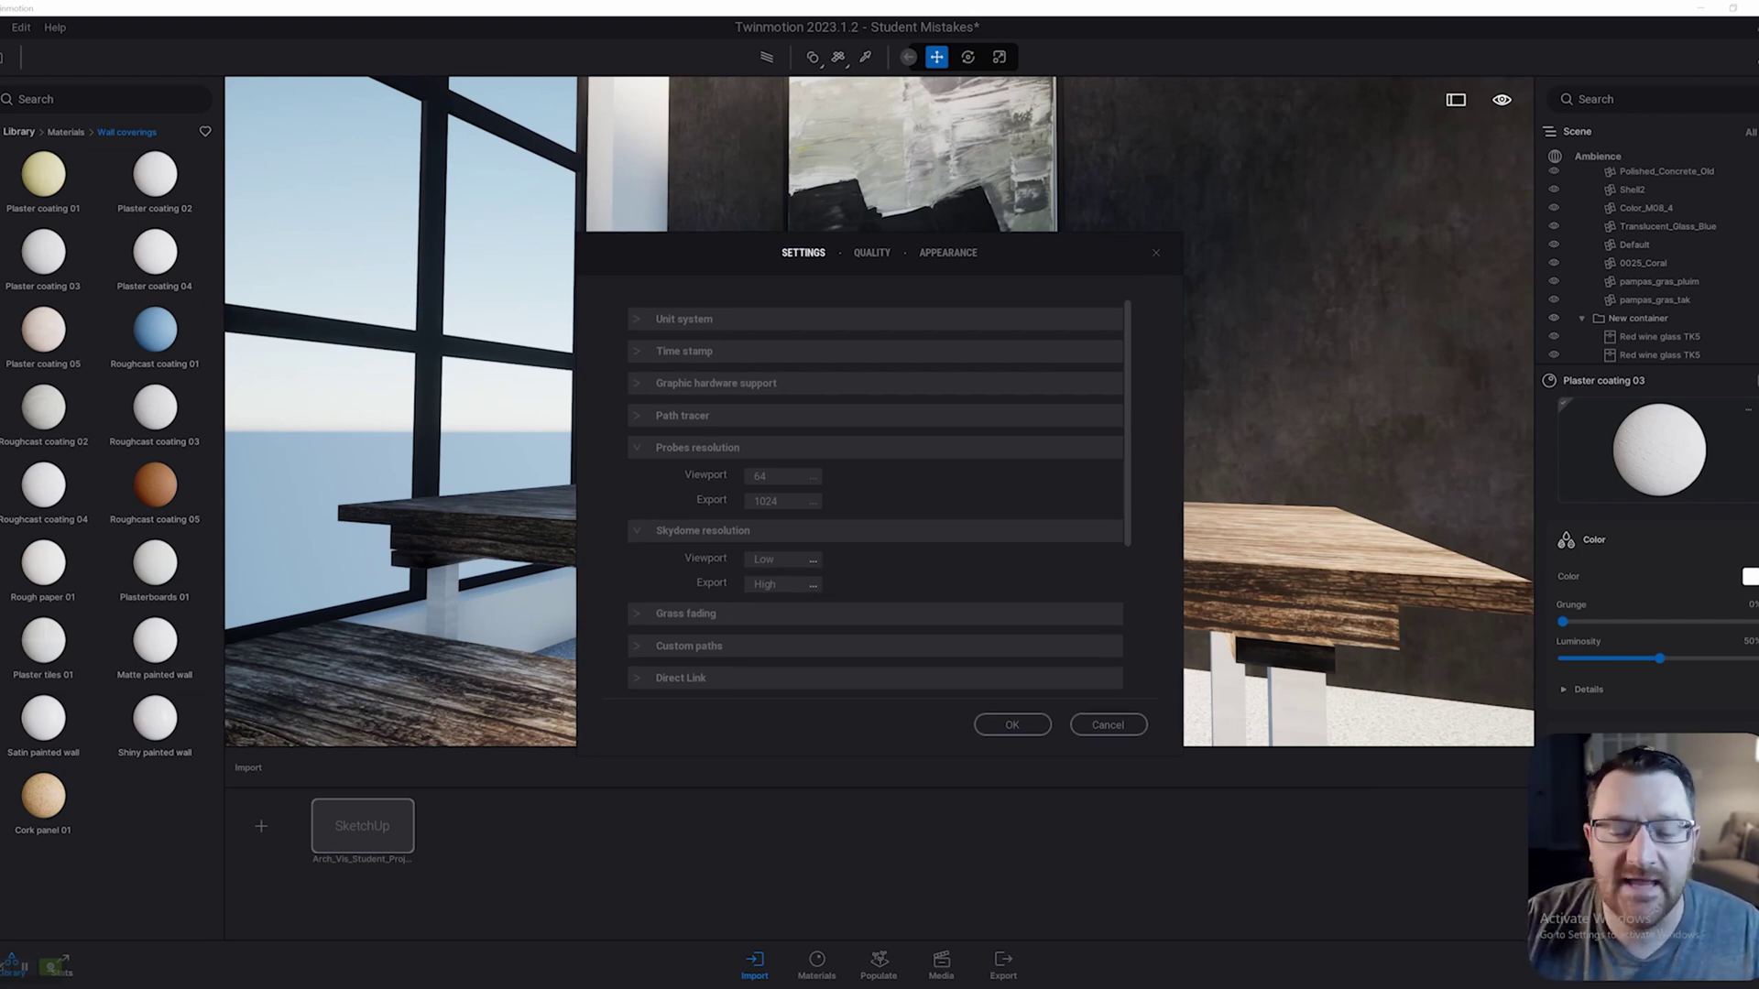
pyautogui.click(812, 585)
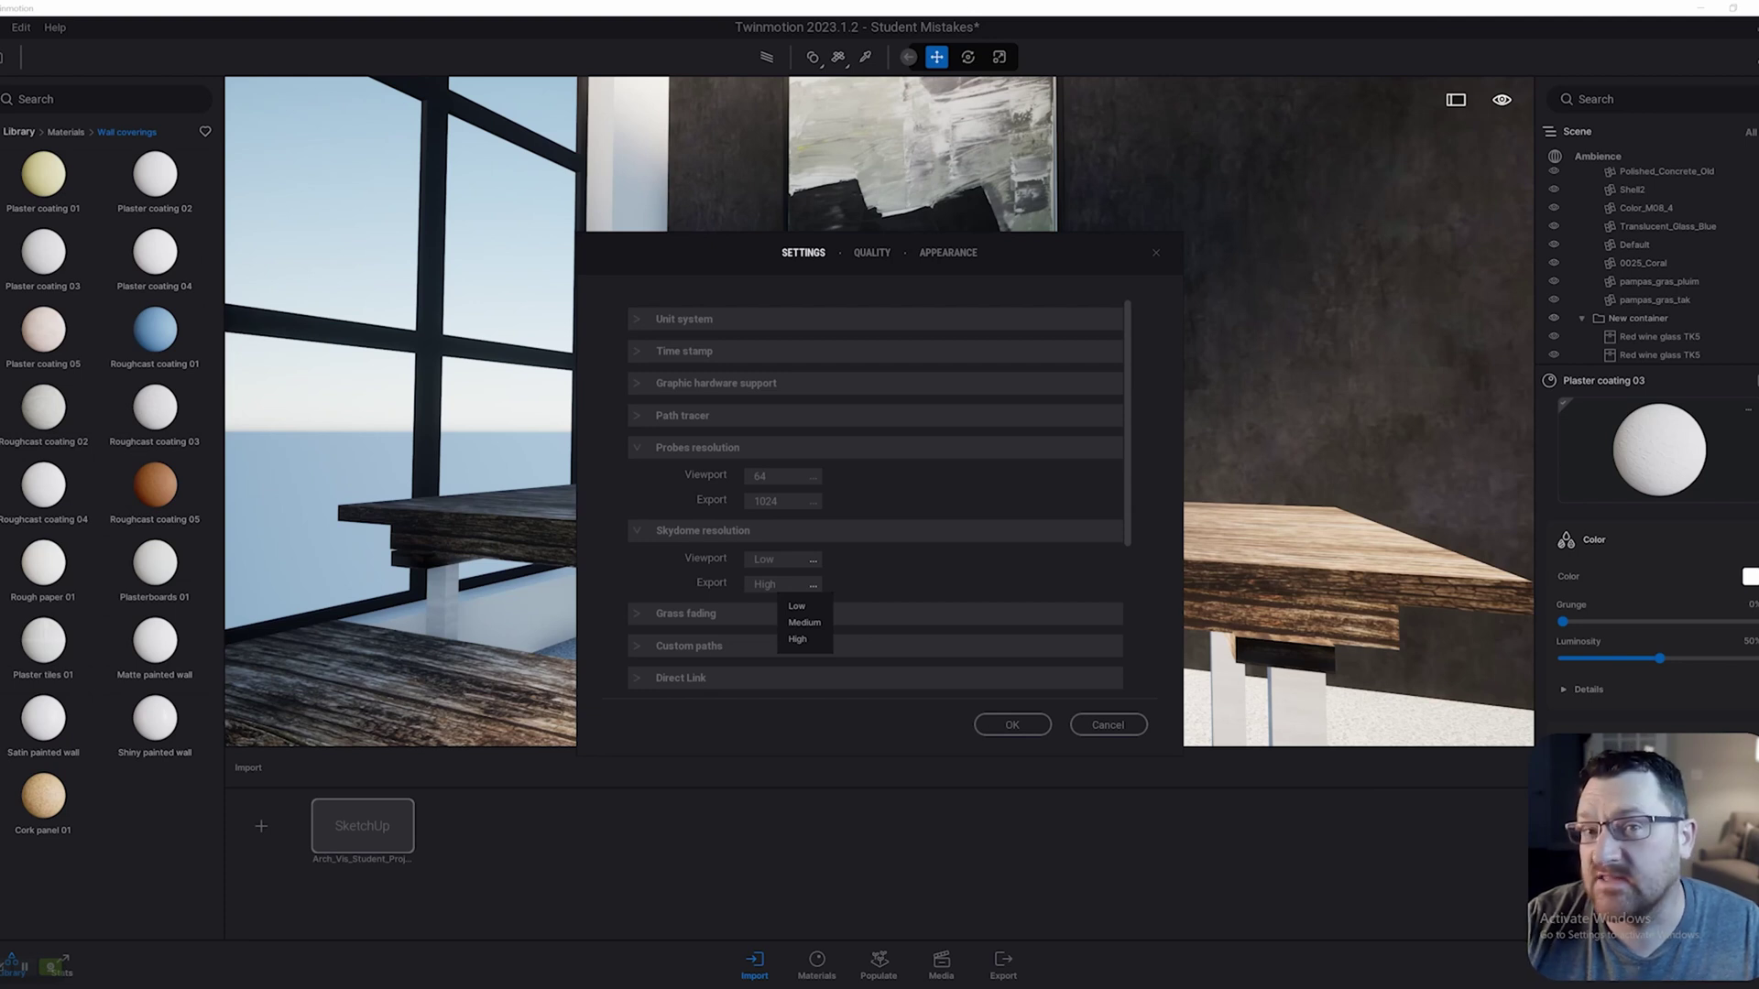
pyautogui.click(813, 584)
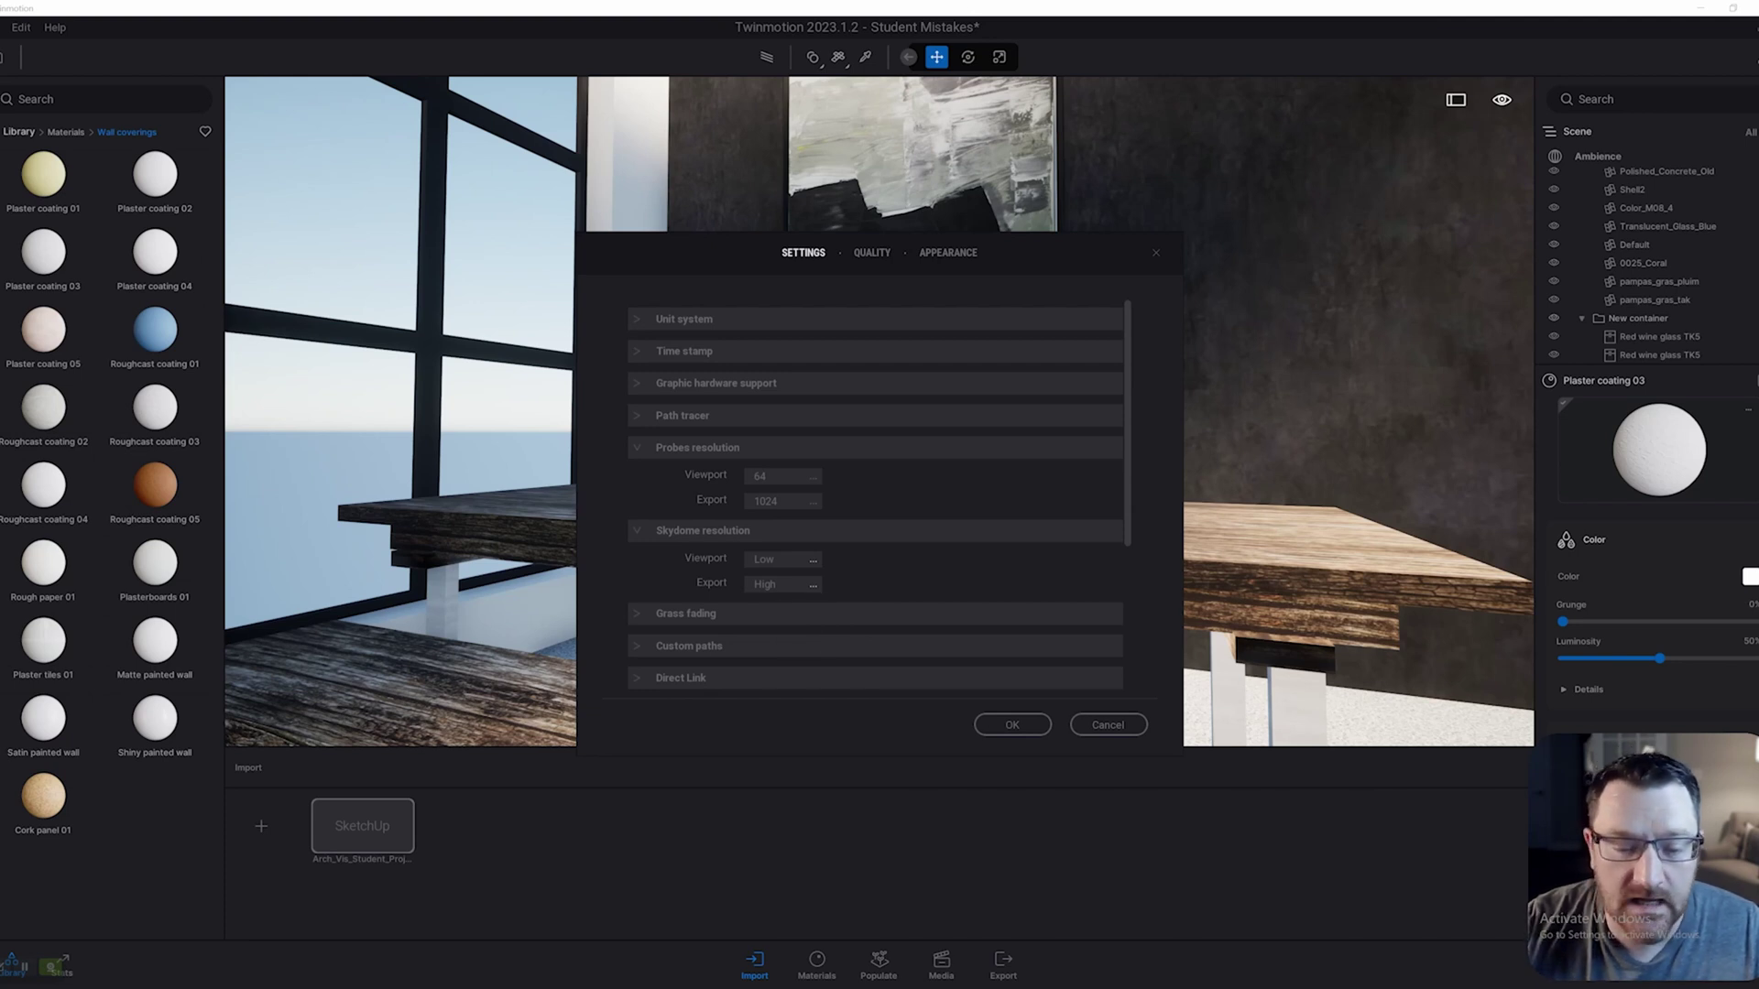
pyautogui.click(638, 614)
pyautogui.scroll(-2, 875, 496)
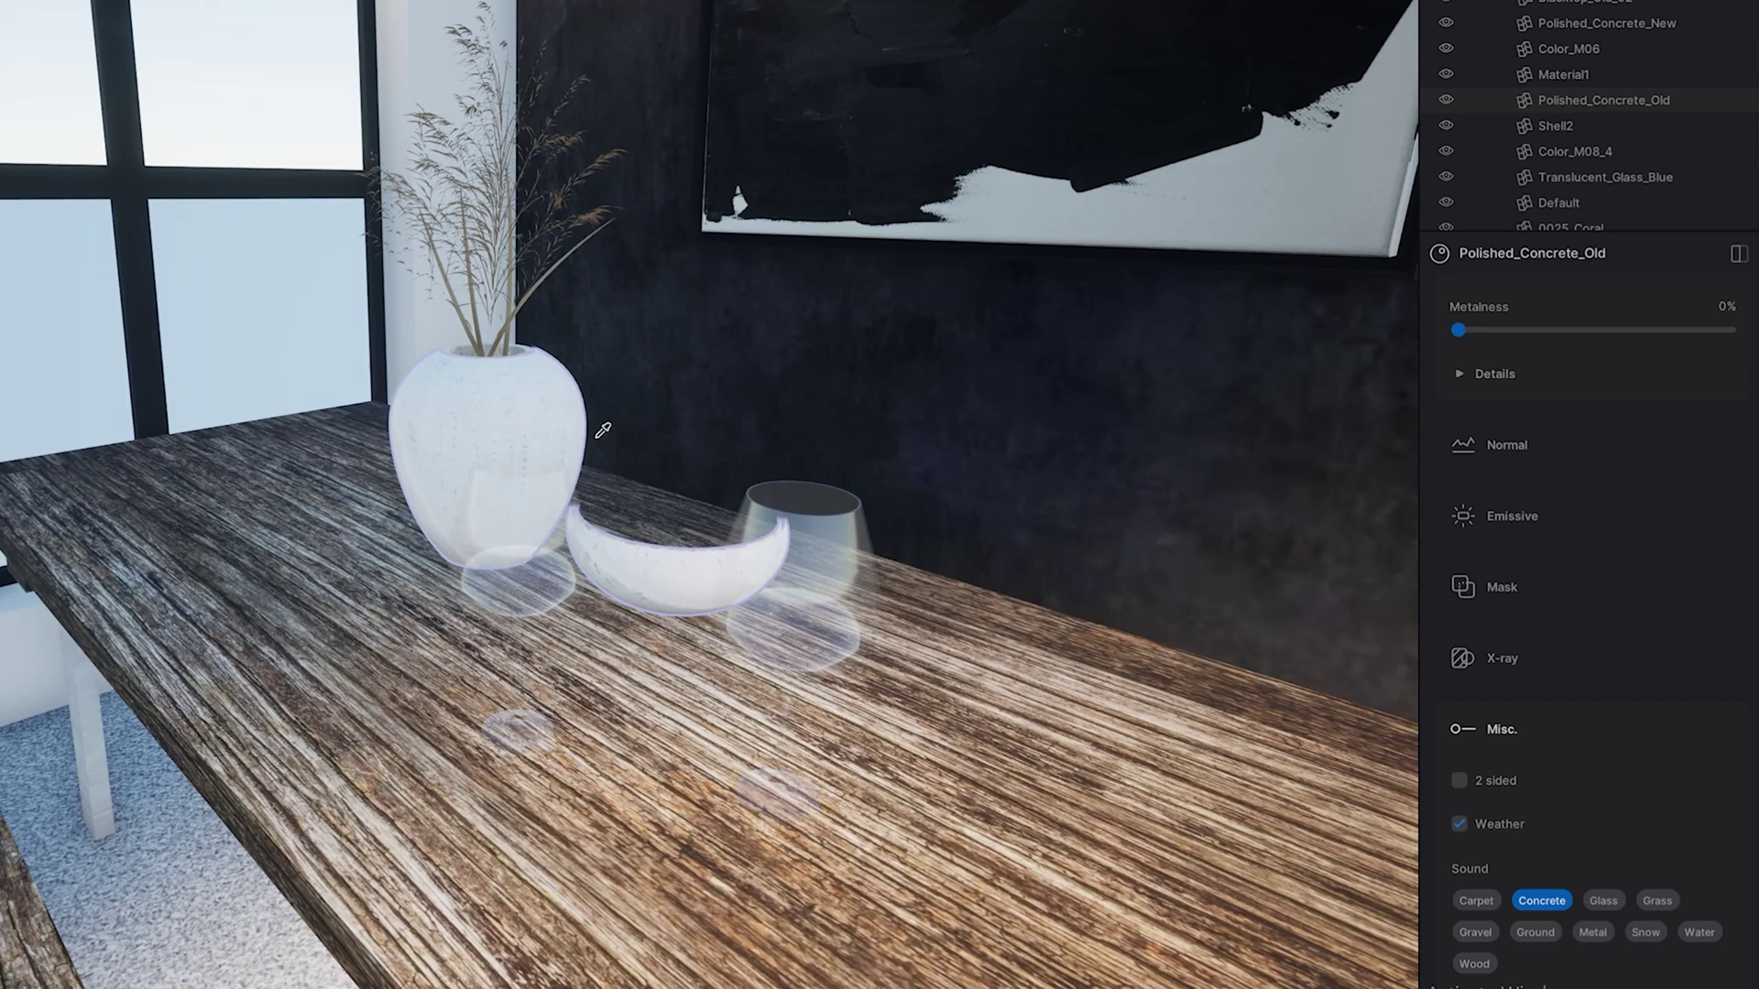
# - Make the Polished_Concrete_Old material on the bowl and vase 2 sided
pyautogui.moveTo(544, 658); pyautogui.dragTo(630, 599, button='right')
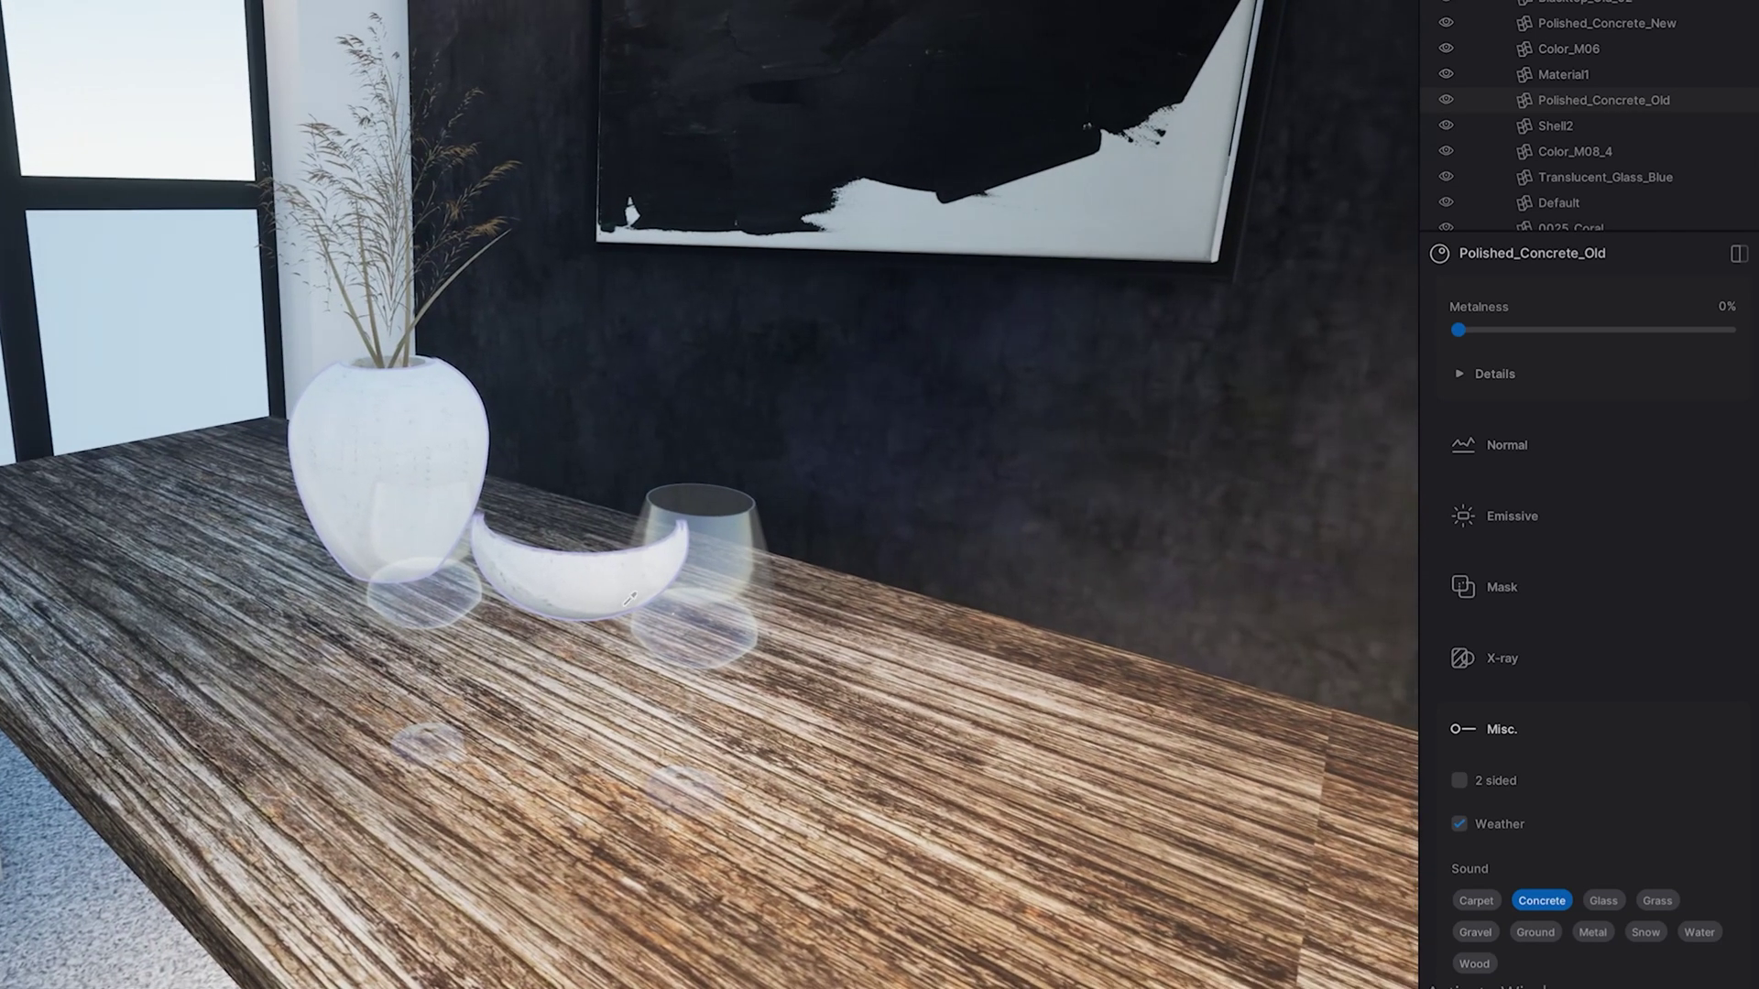
pyautogui.scroll(4, 635, 570)
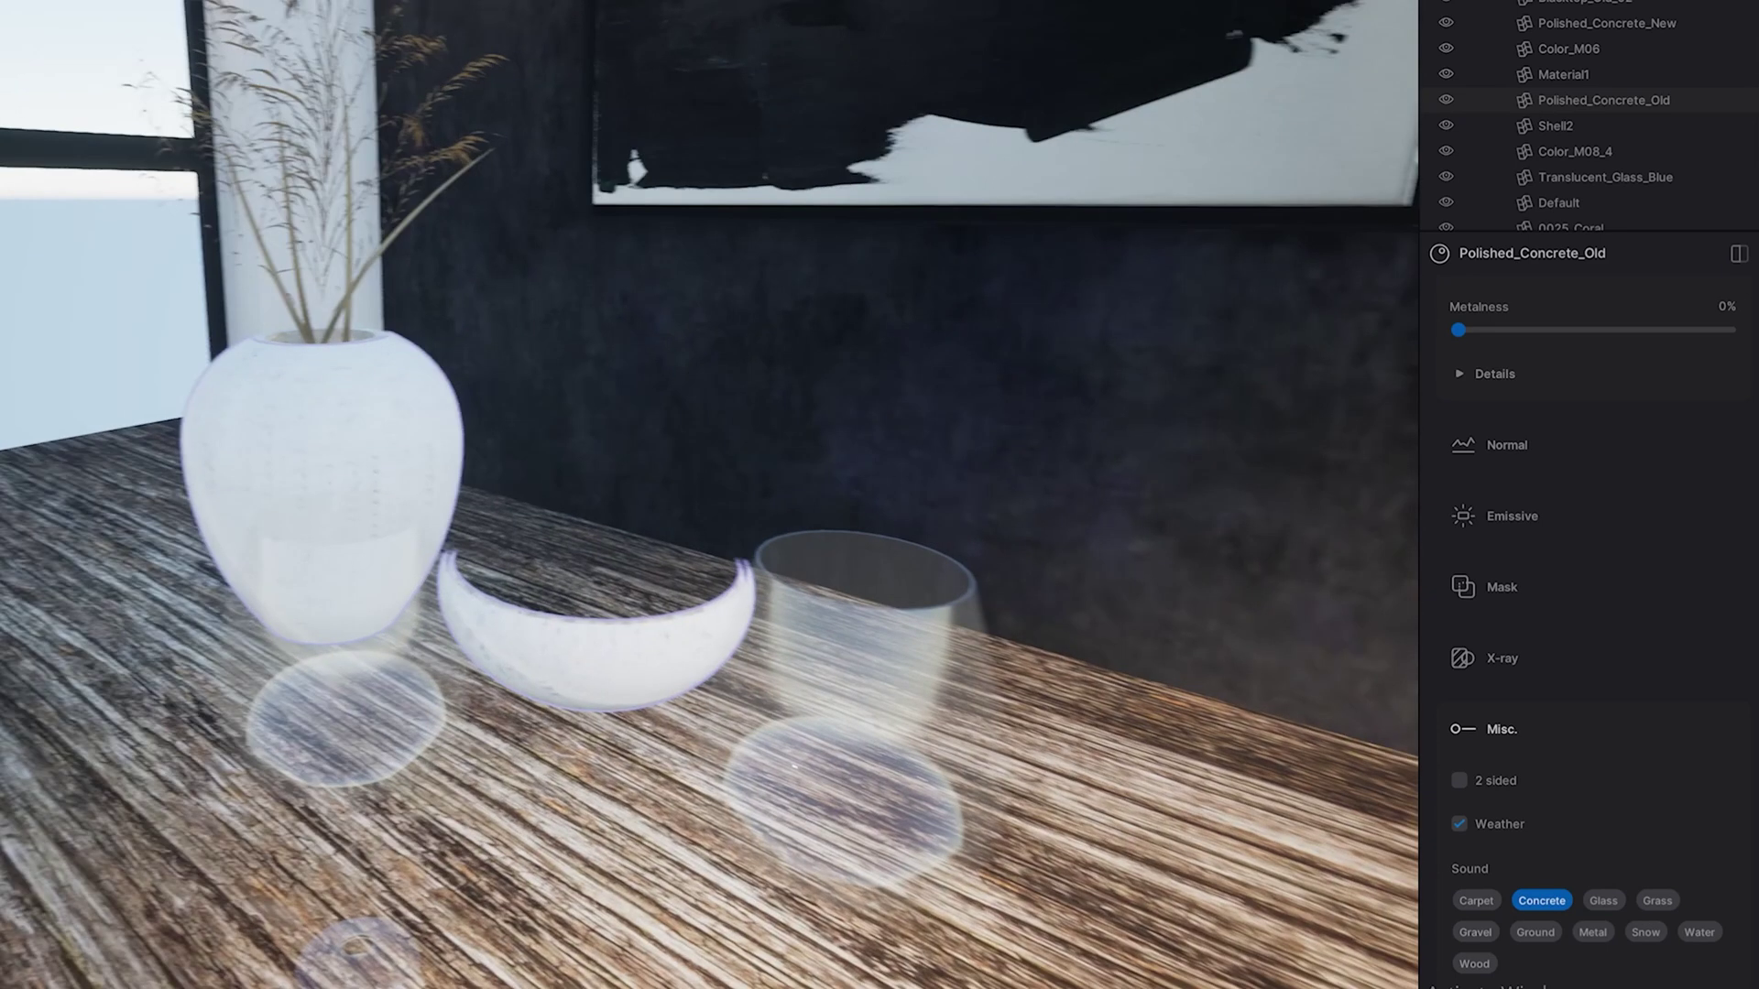
pyautogui.moveTo(636, 570); pyautogui.dragTo(652, 572, button='right')
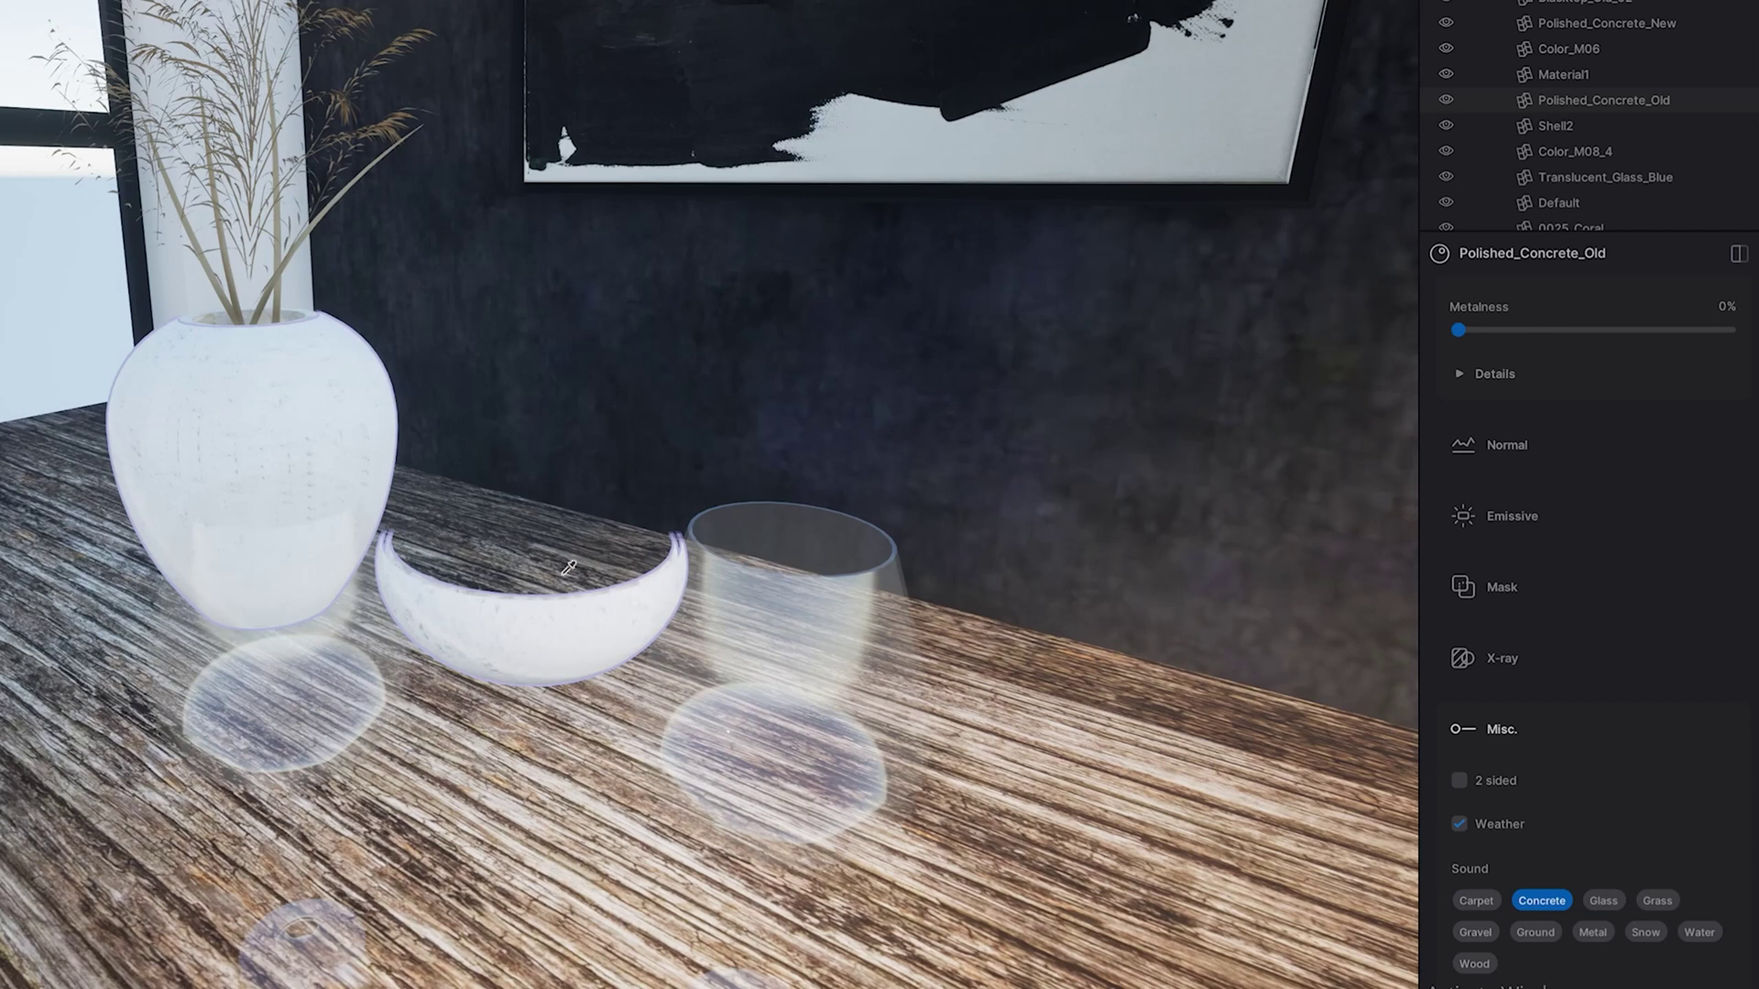
pyautogui.scroll(2, 569, 572)
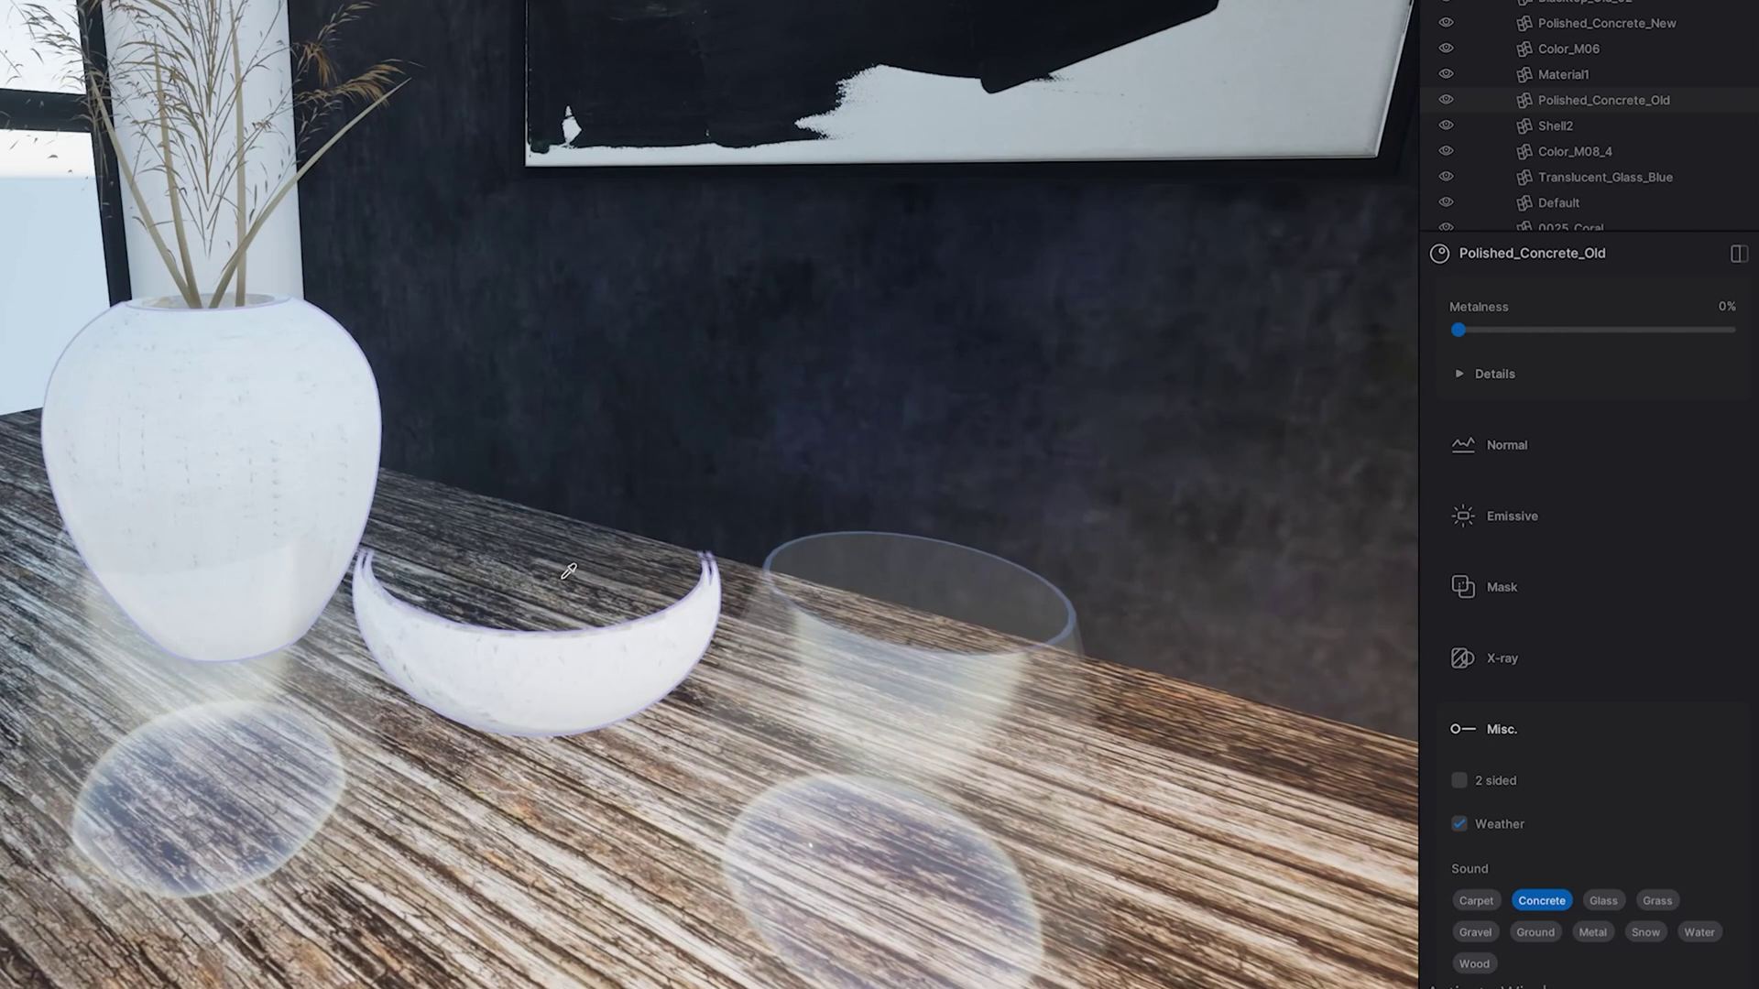
pyautogui.scroll(1, 1585, 715)
pyautogui.scroll(6, 1592, 633)
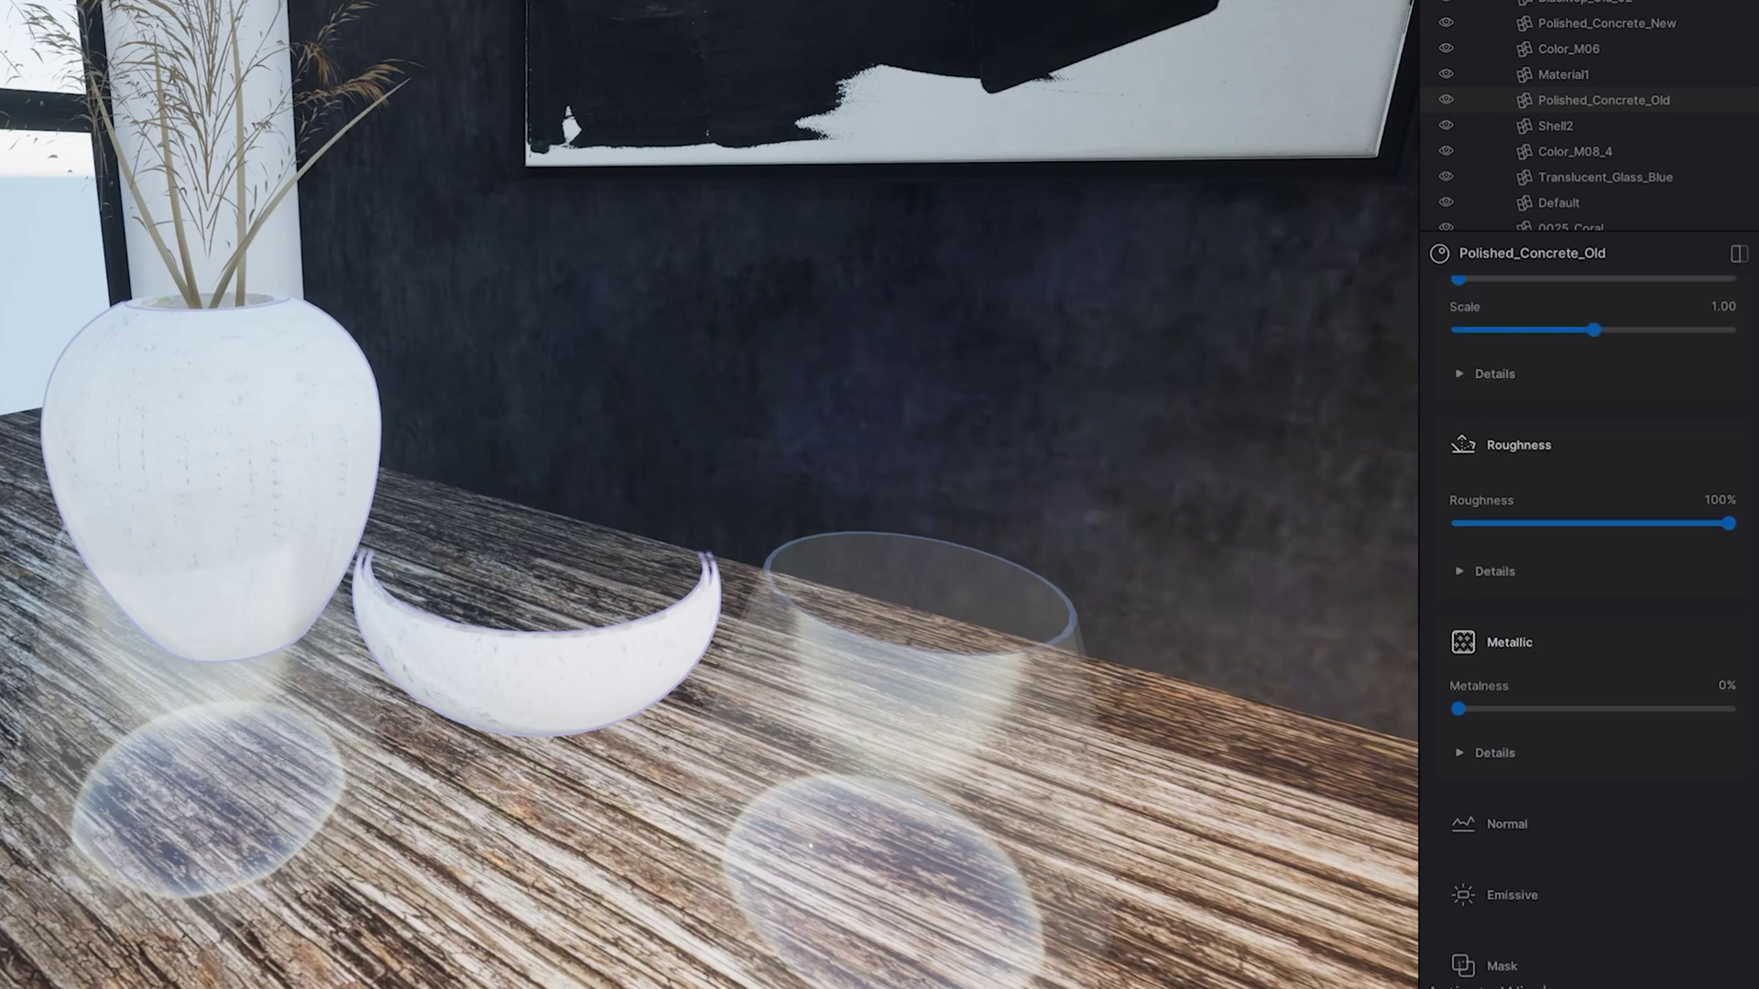
pyautogui.scroll(2, 1592, 632)
pyautogui.scroll(-10, 1592, 632)
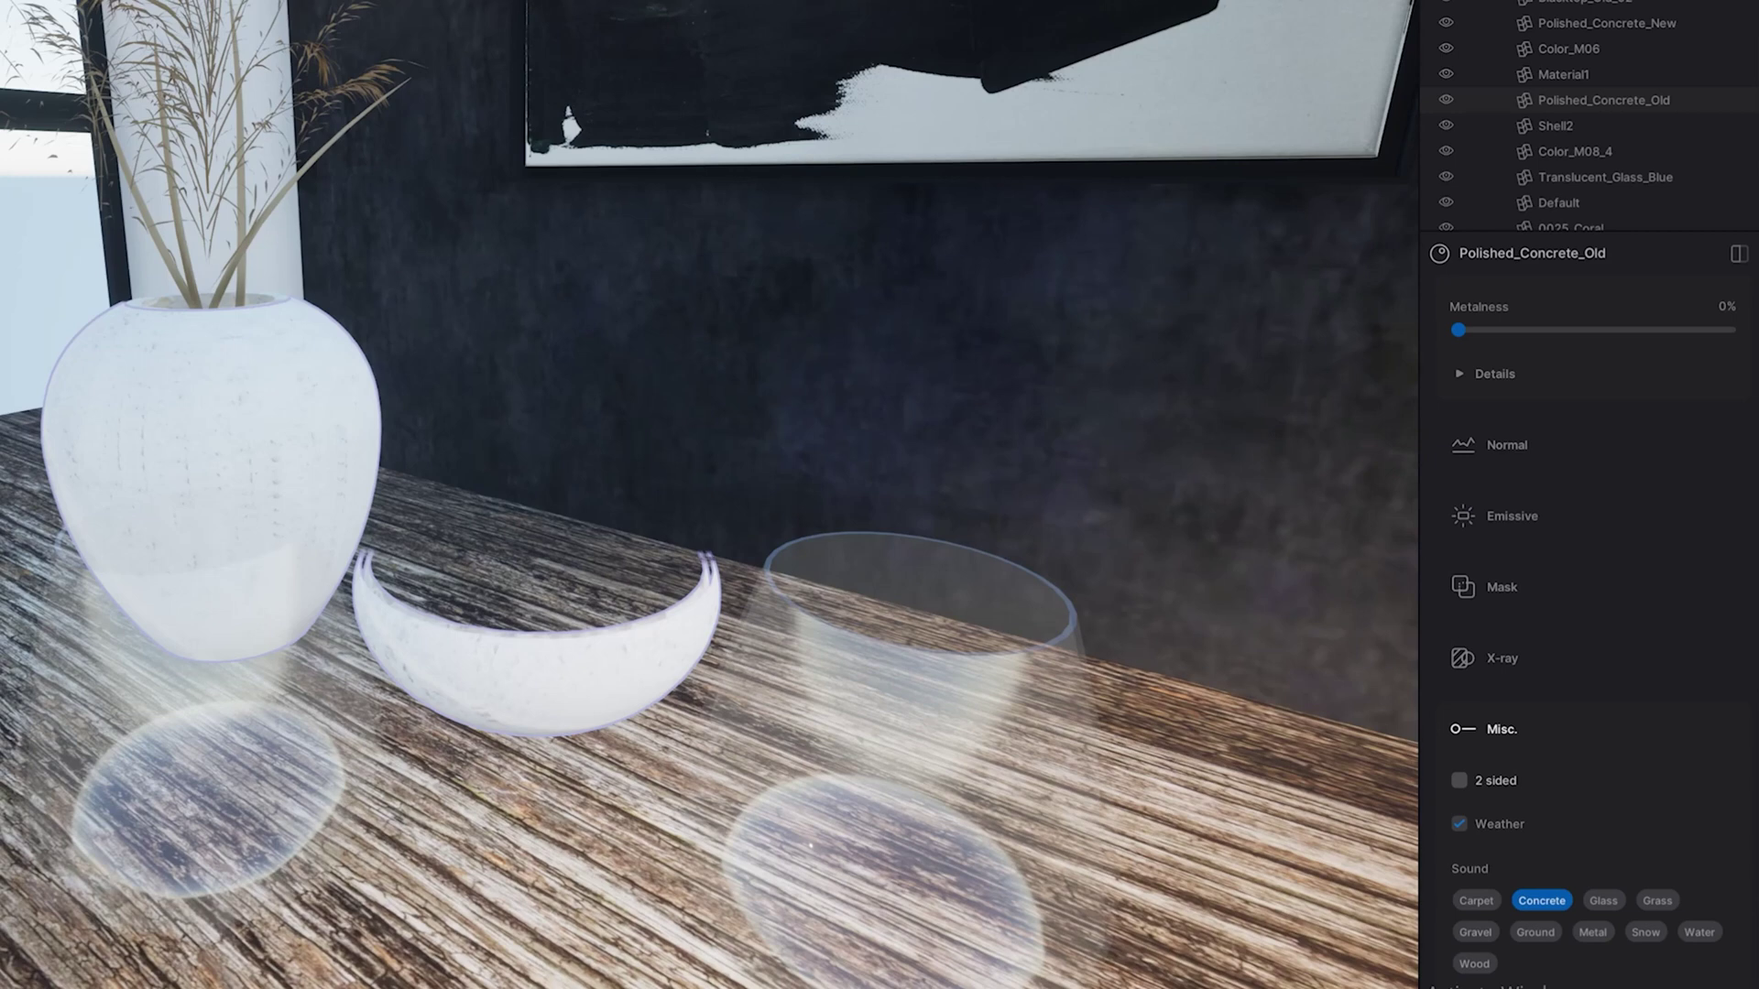
pyautogui.click(1459, 781)
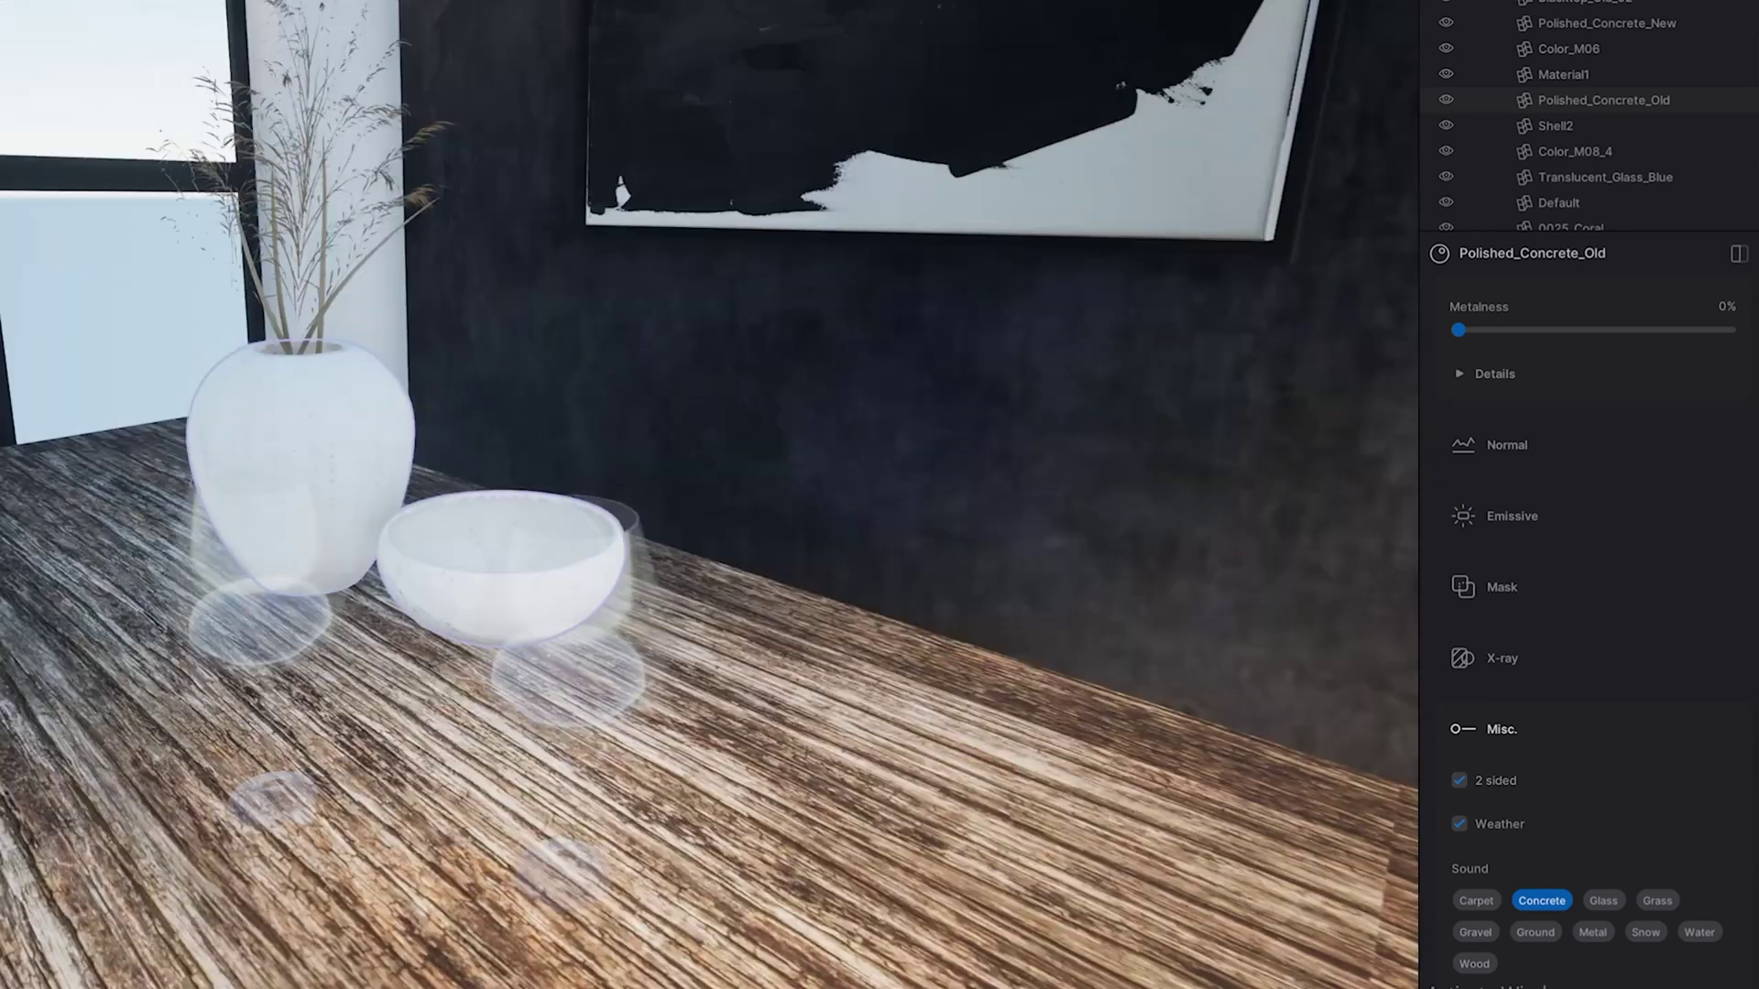
pyautogui.press('s')
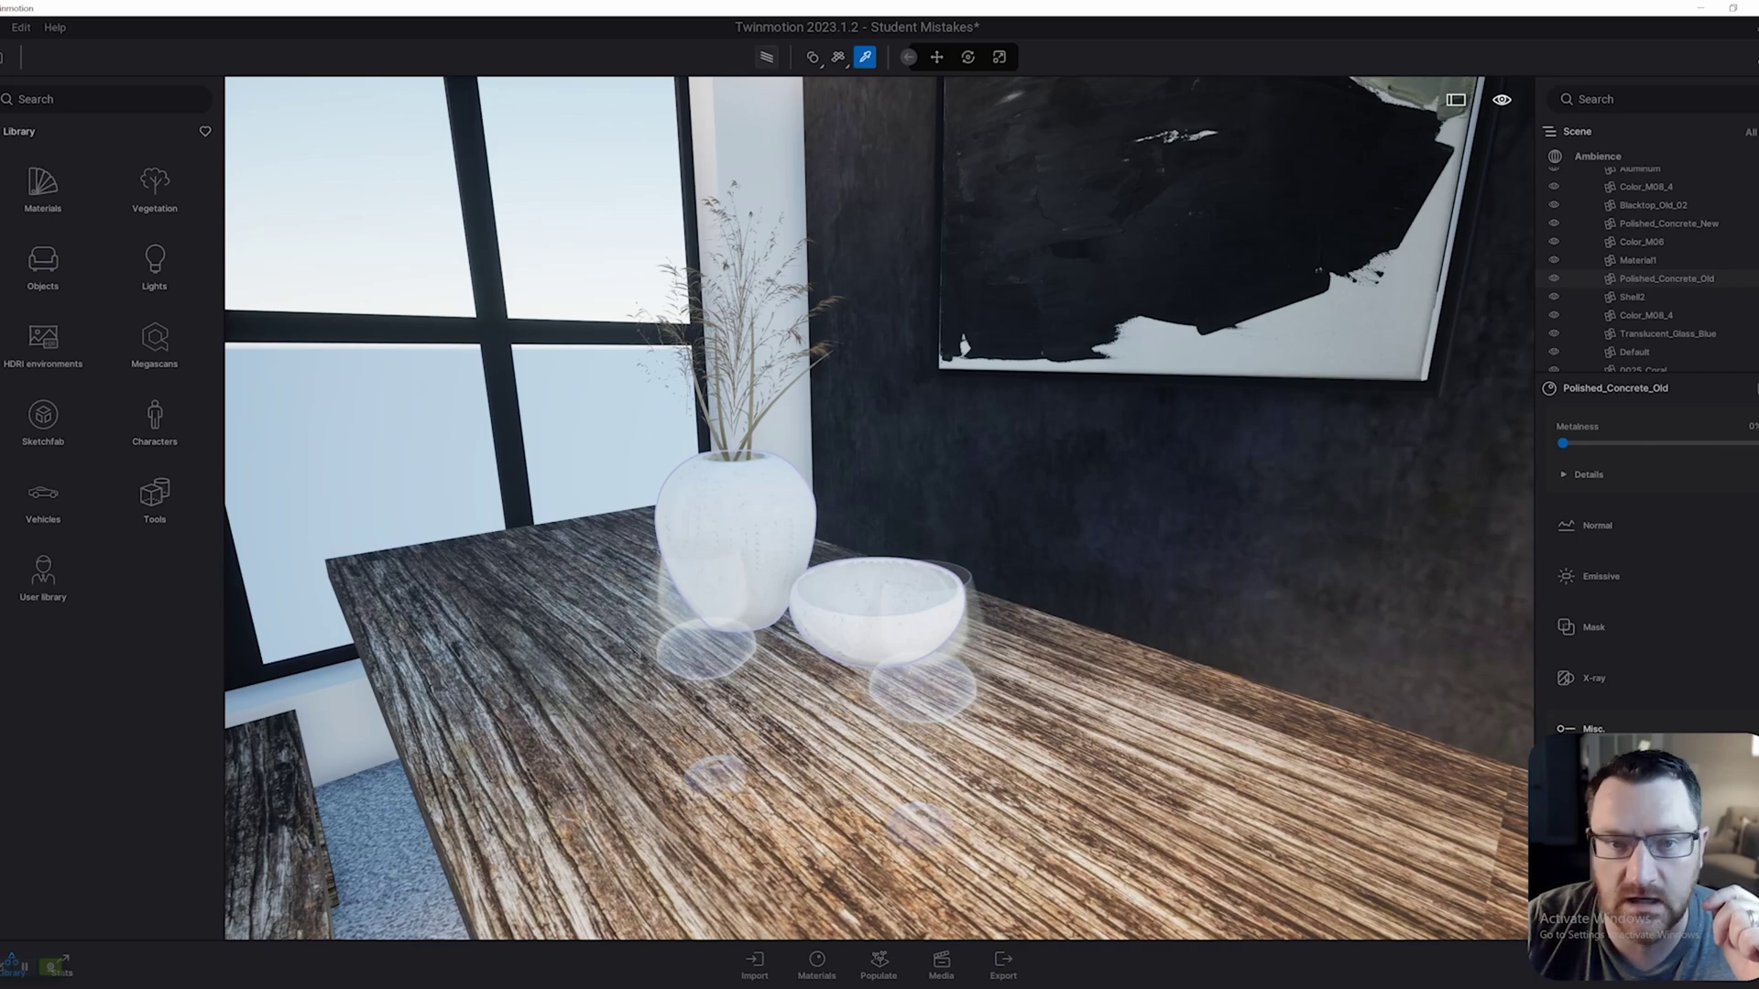
# - Turn on the path tracer for the table view and switch it to the Low preset
pyautogui.click(767, 57)
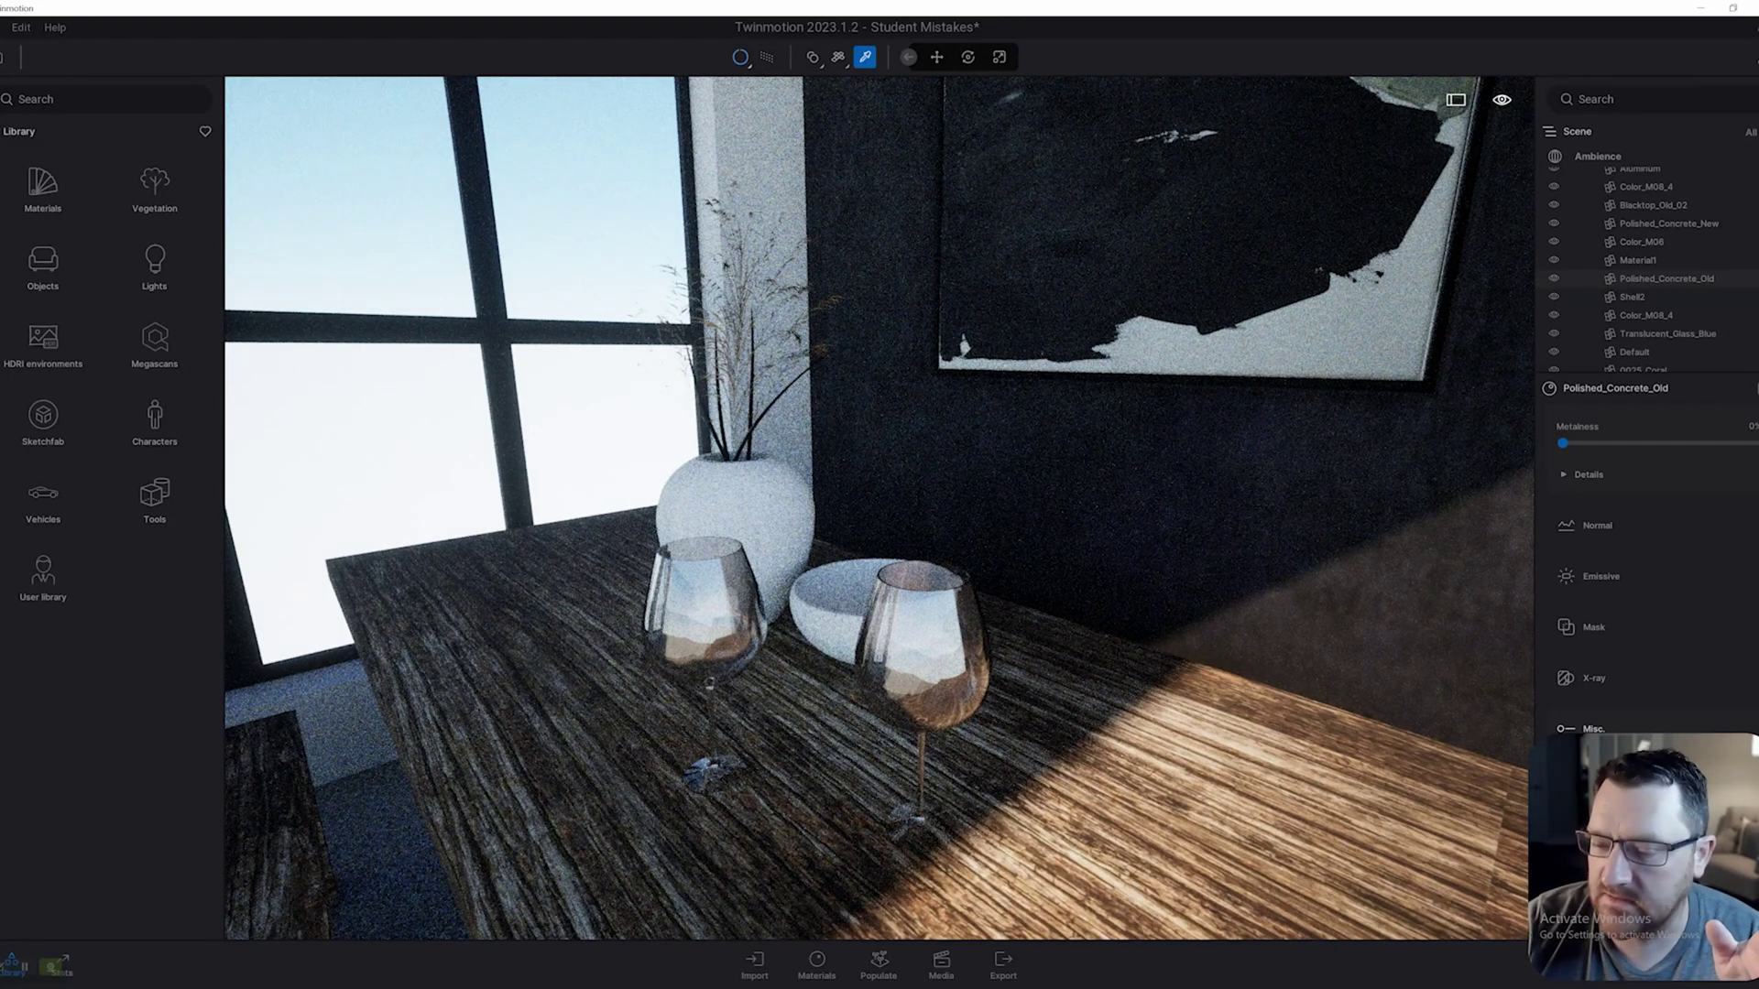
pyautogui.moveTo(740, 58)
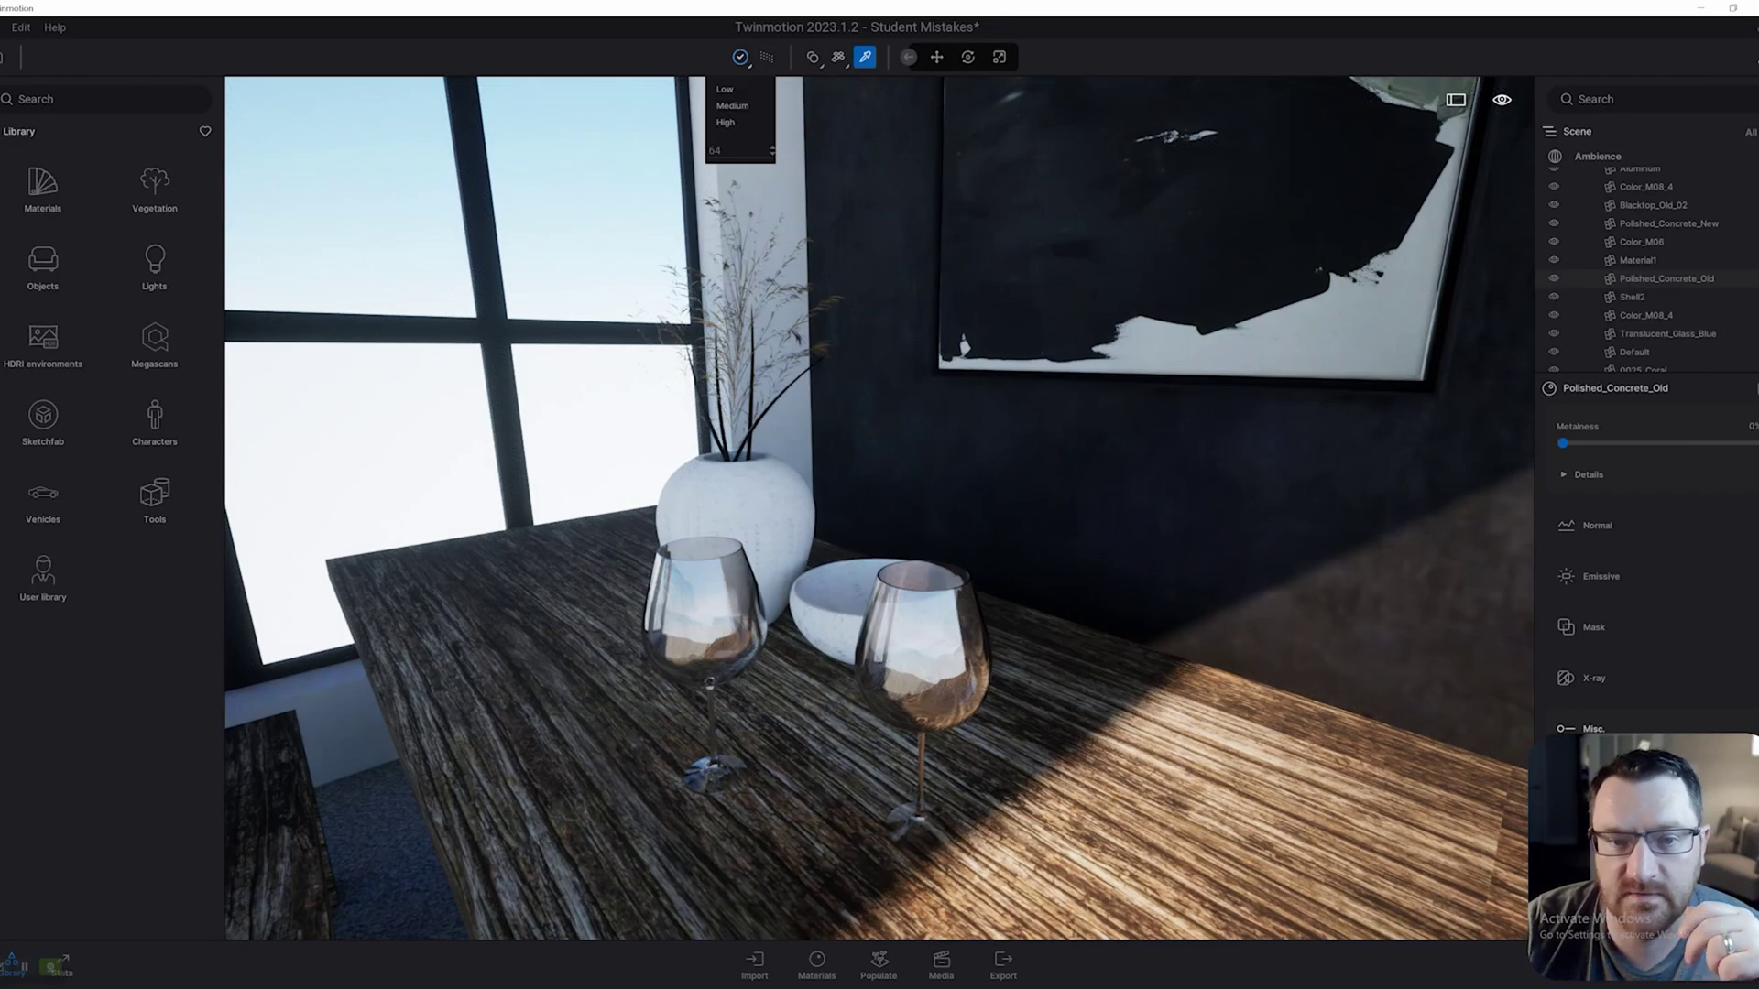
pyautogui.click(724, 90)
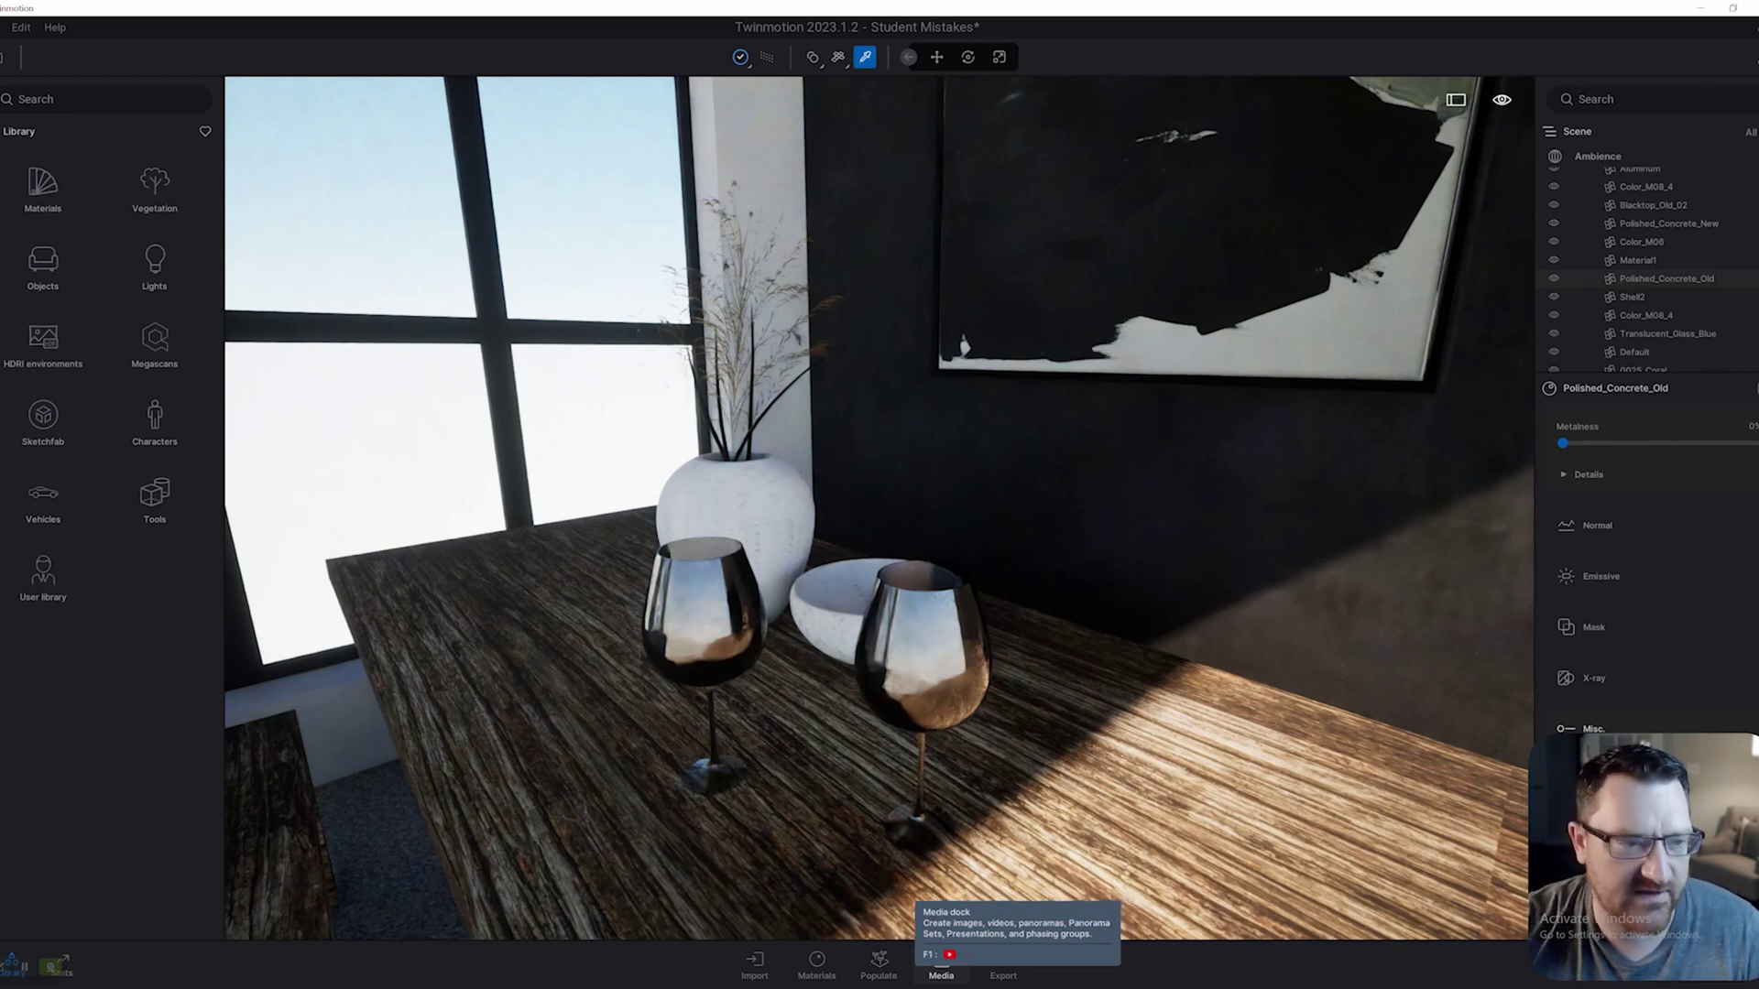
# - Examine the samples per pixel and bounces settings of the path tracer's Low, Medium and High presets in the preferences
pyautogui.click(20, 27)
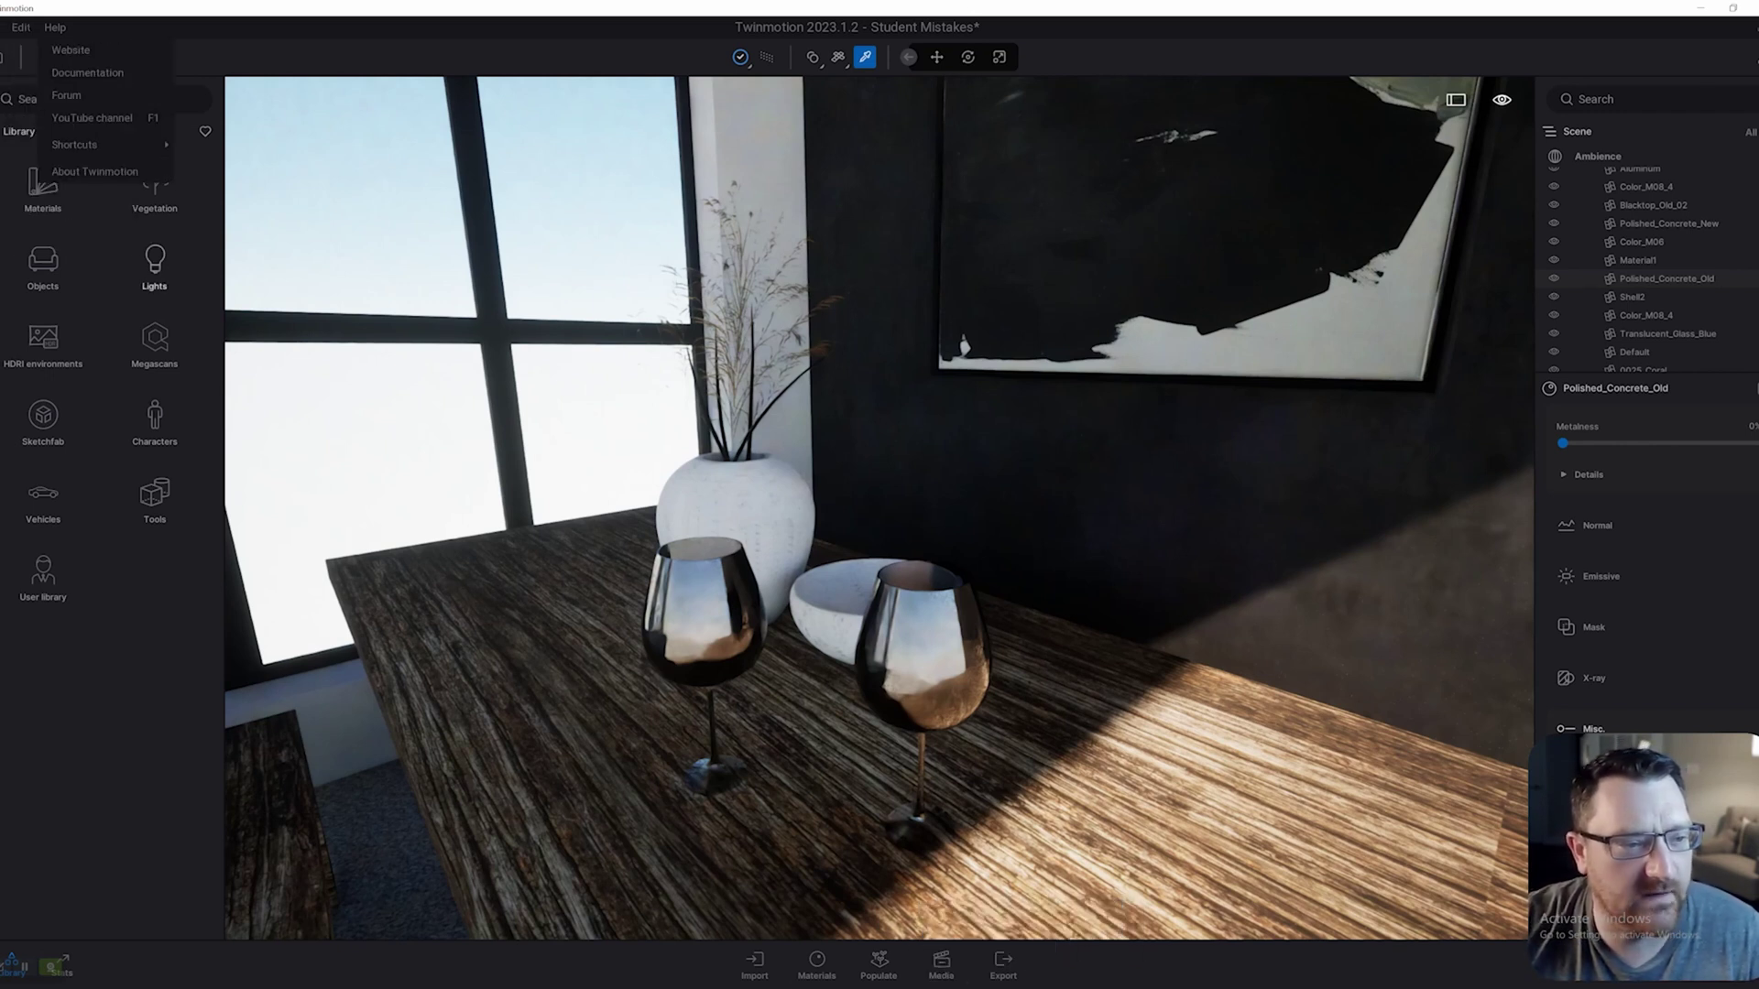
pyautogui.click(51, 243)
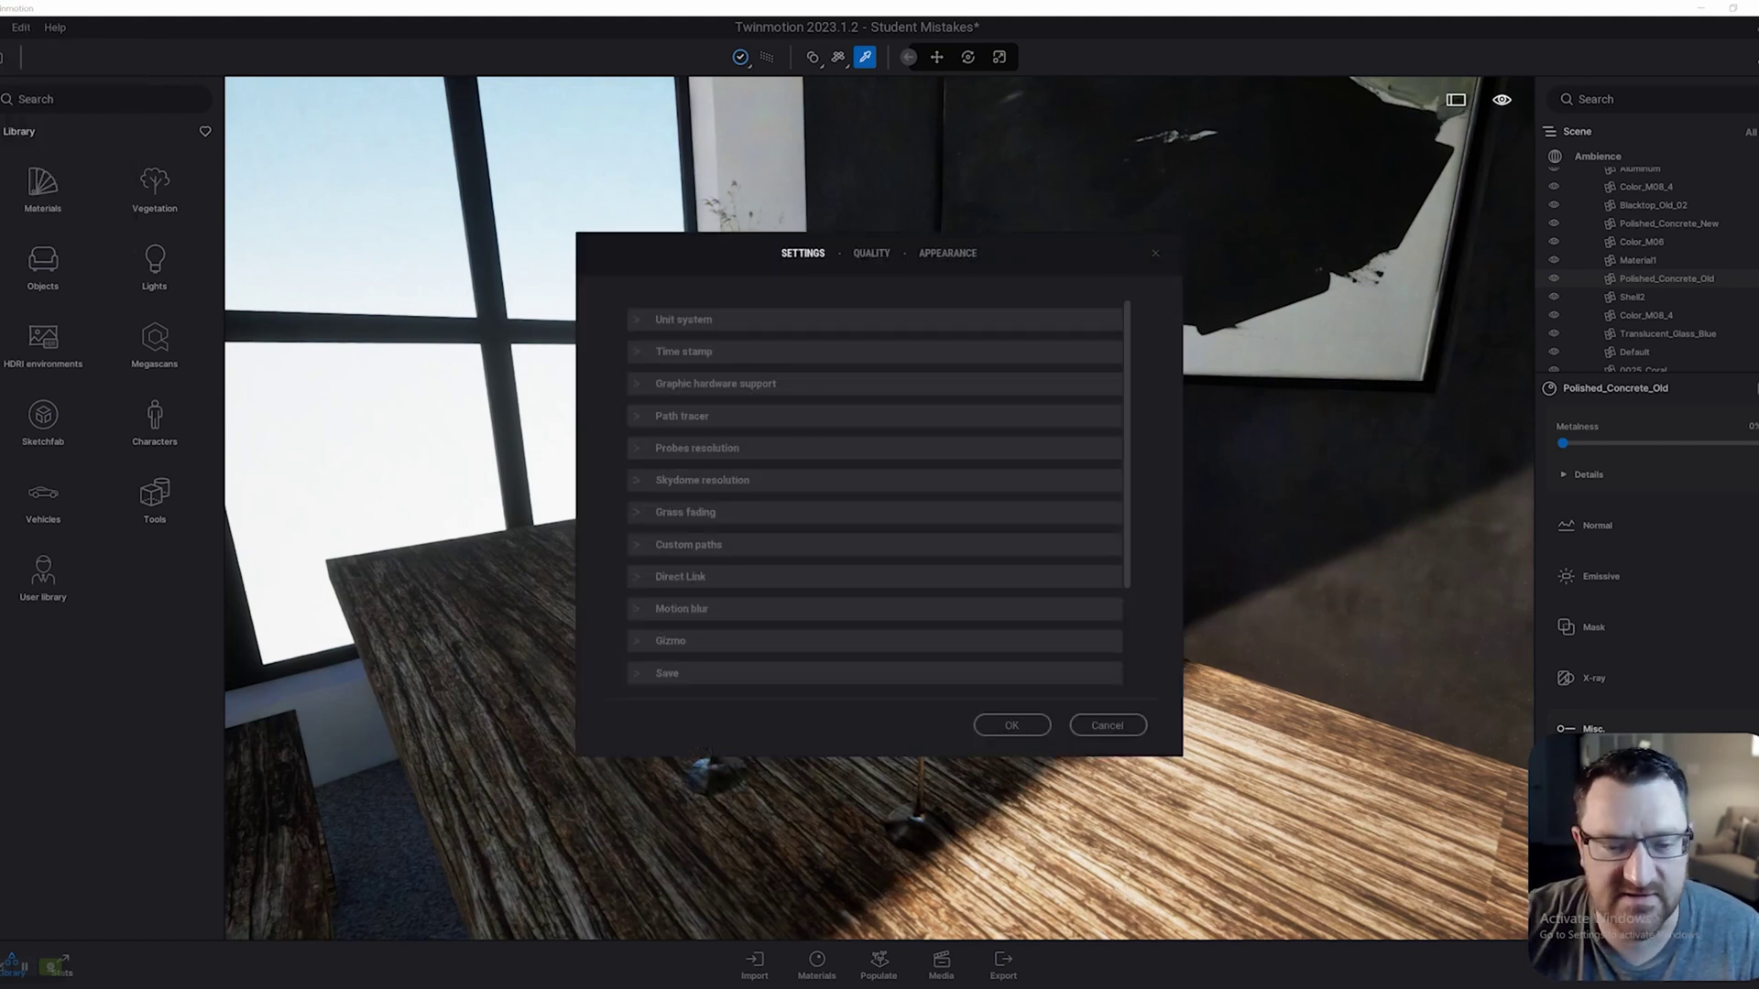
pyautogui.click(682, 415)
pyautogui.scroll(-3, 875, 495)
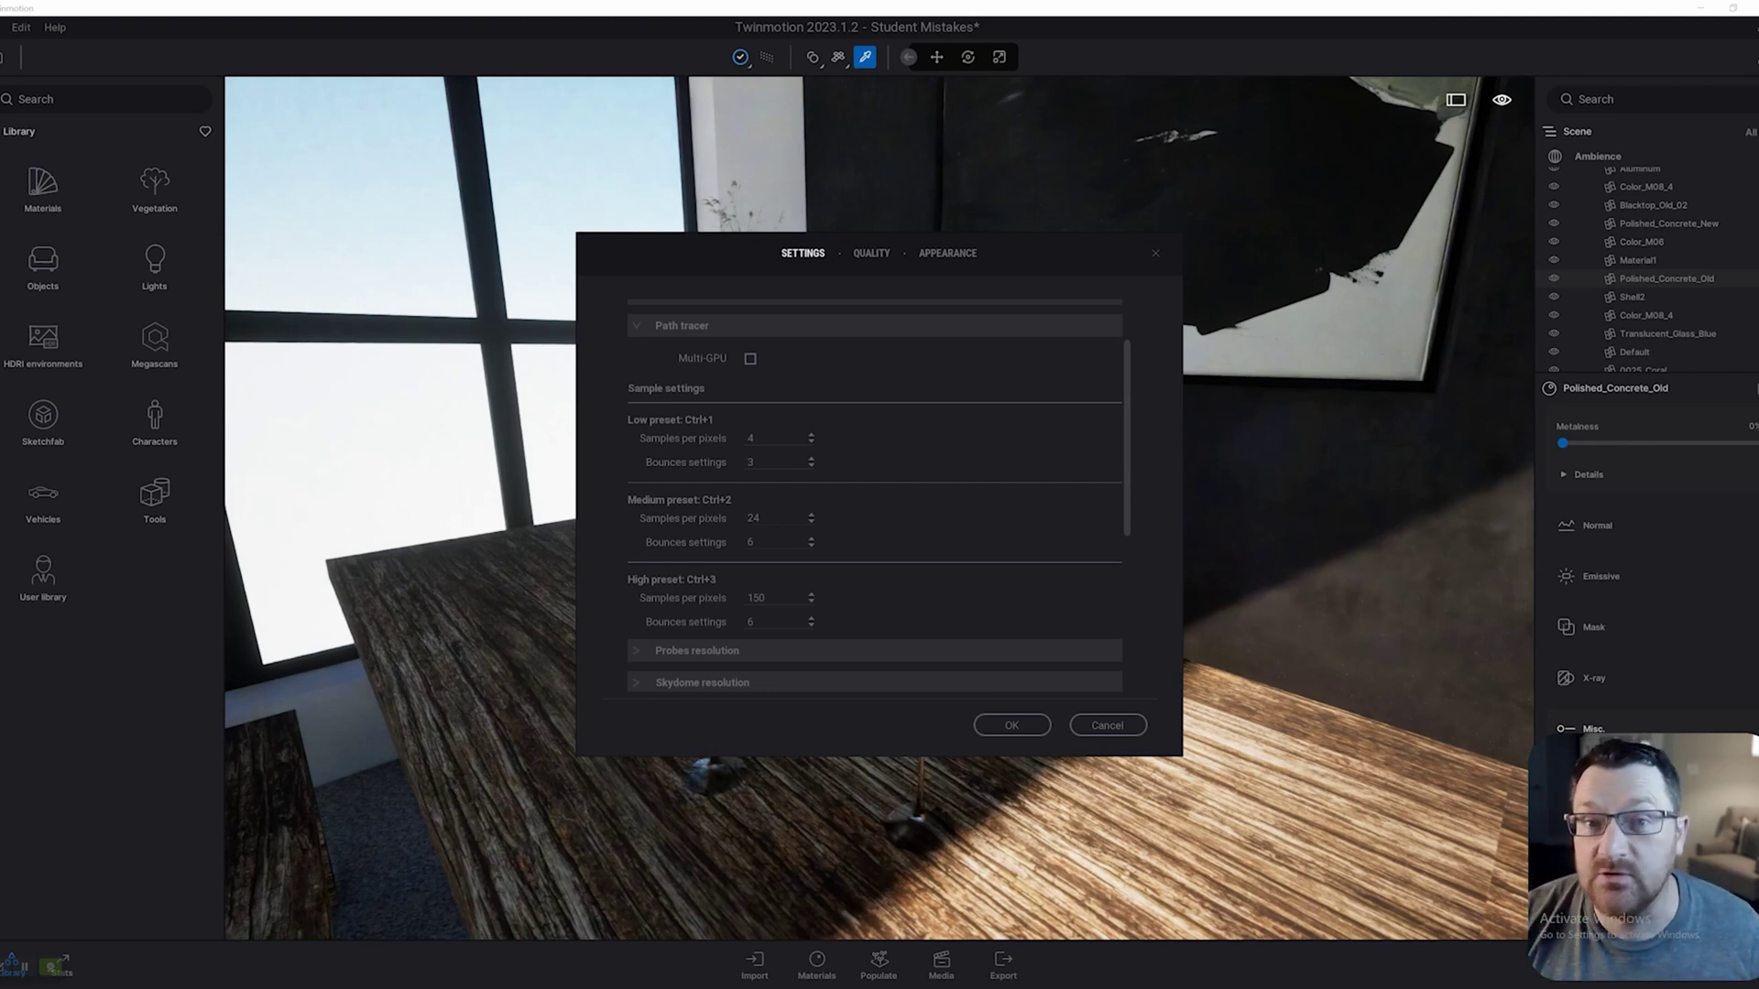
# - Close the preferences and render the Image1 media with the path tracer at High quality
pyautogui.click(1011, 725)
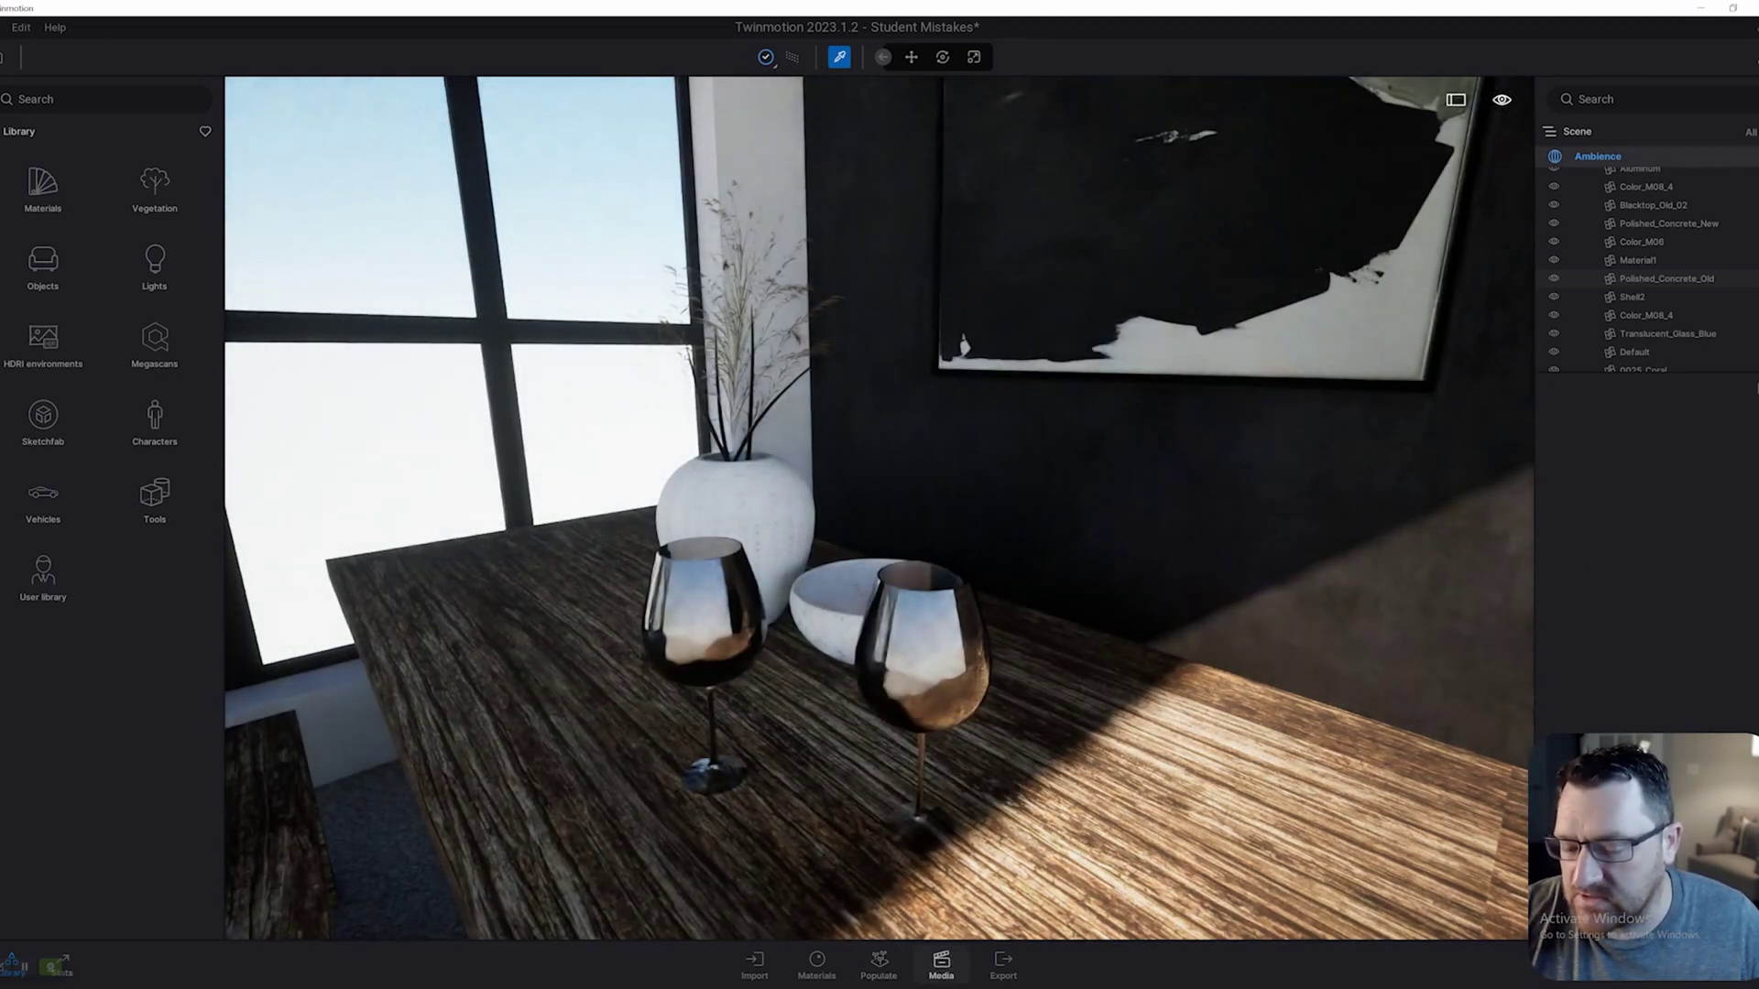
pyautogui.click(941, 962)
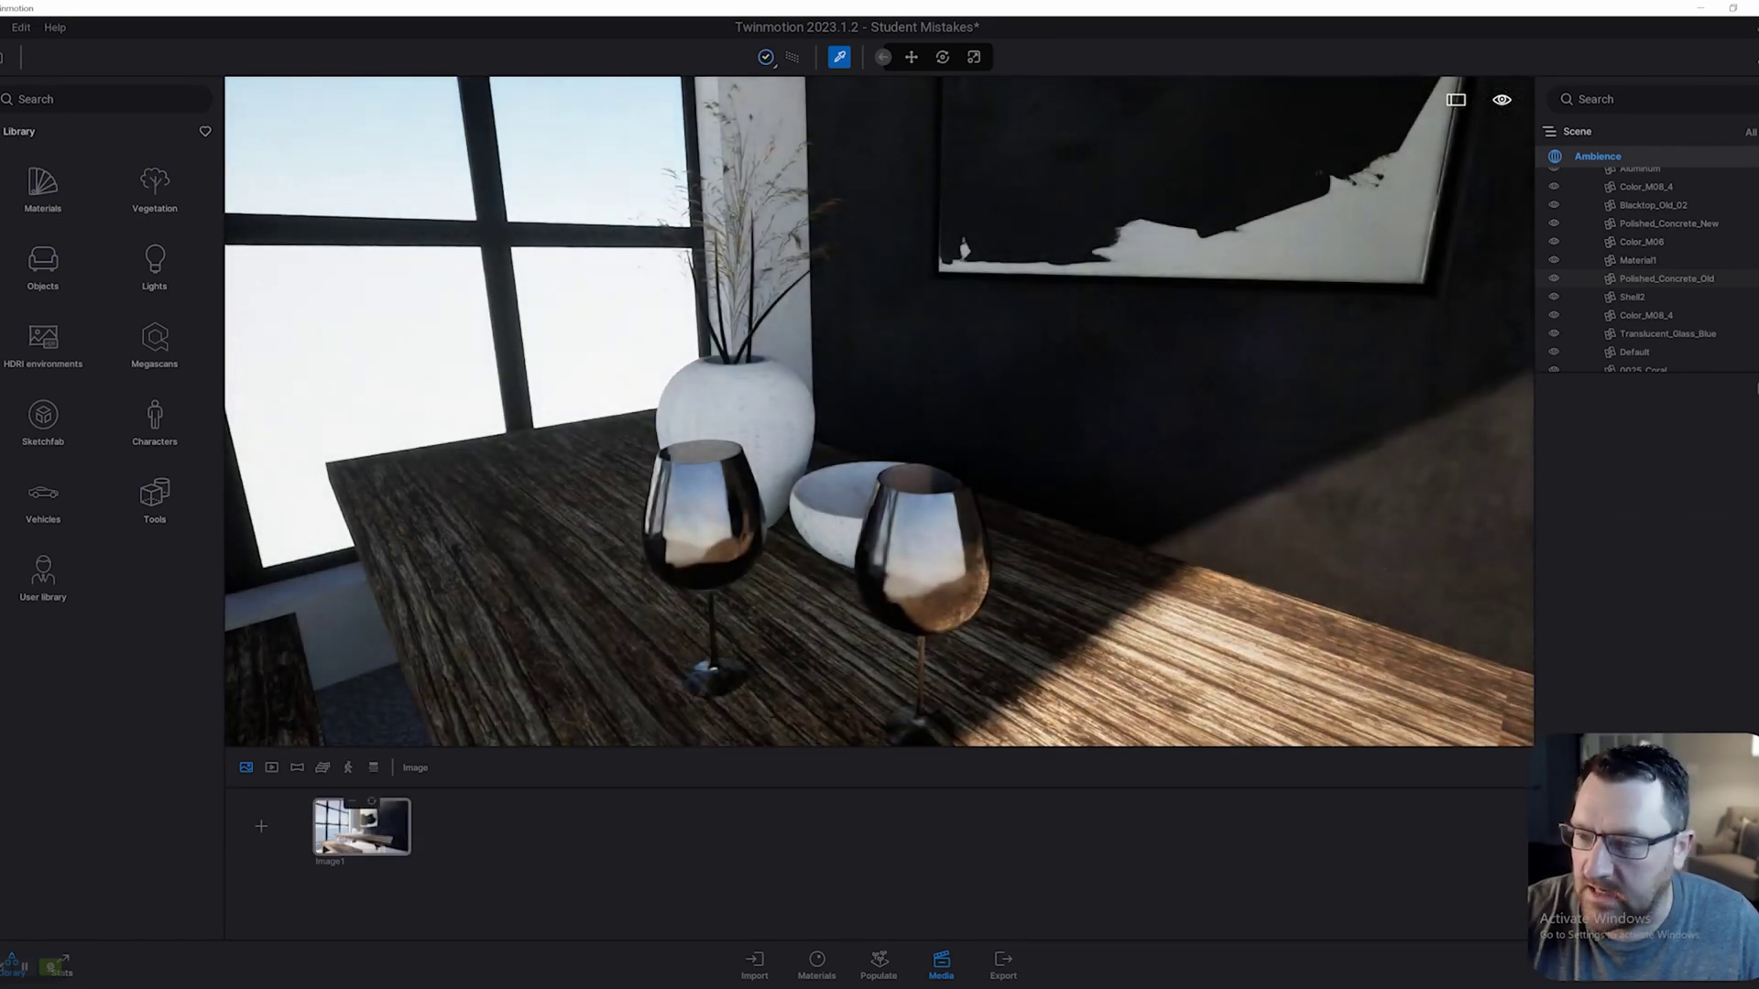
pyautogui.click(362, 829)
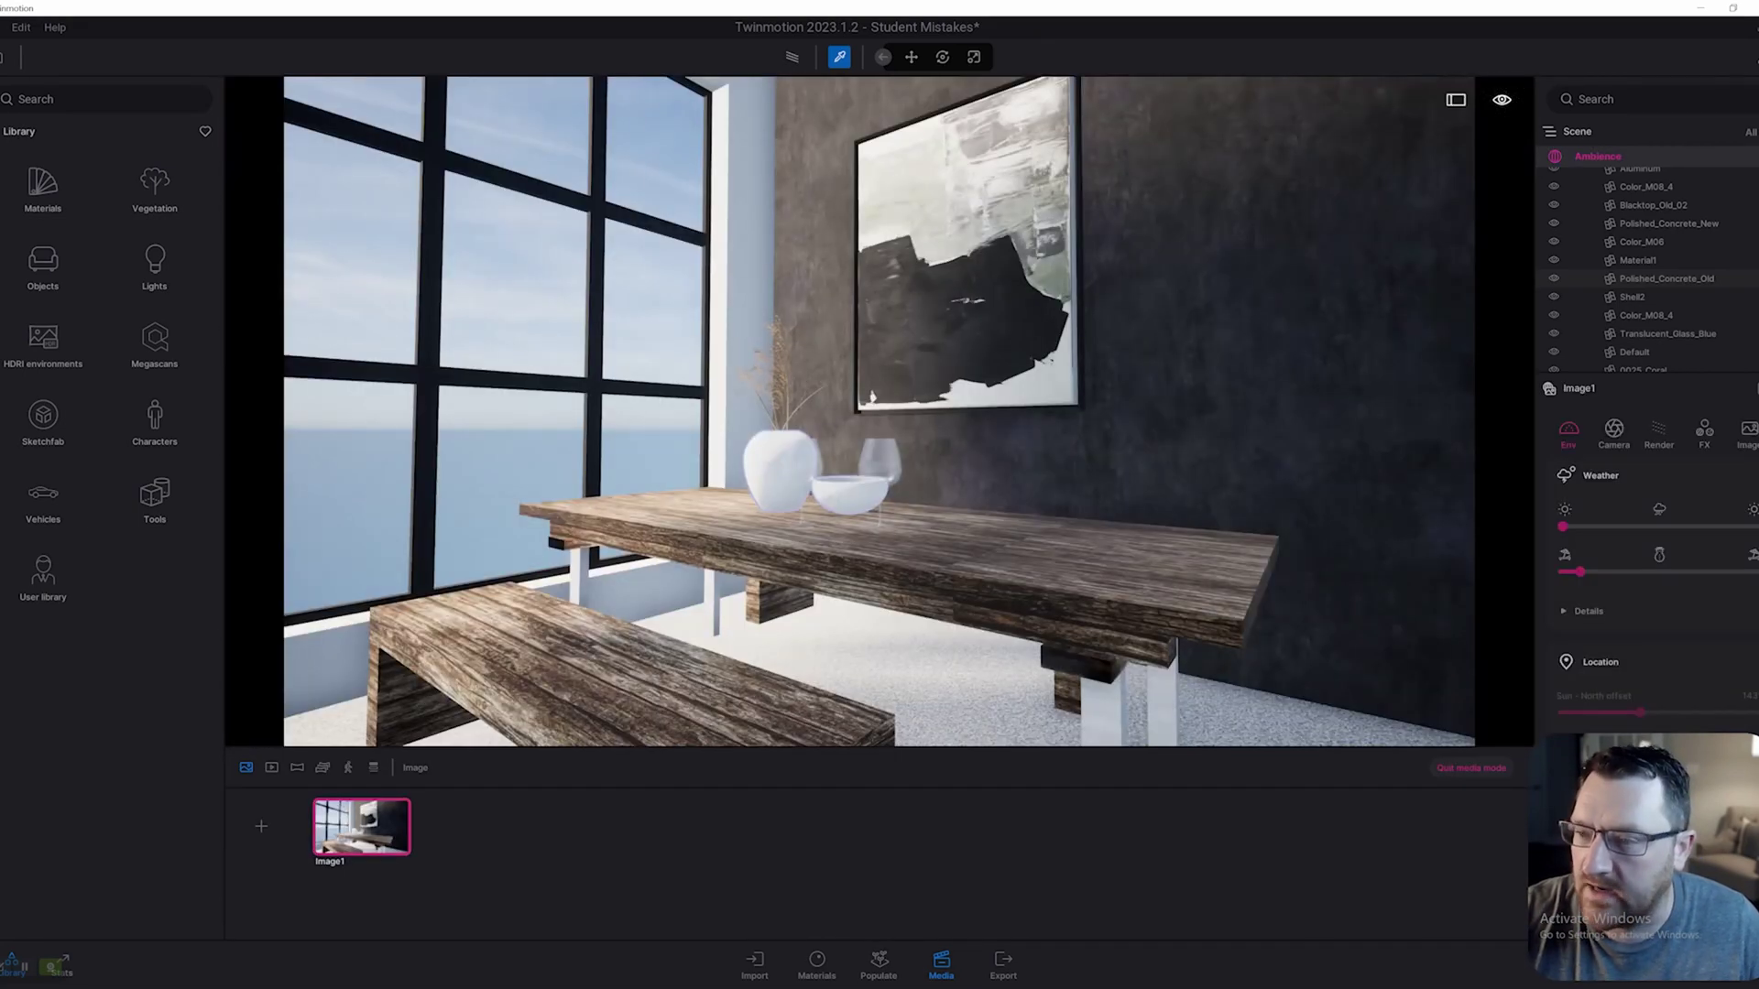
pyautogui.click(1659, 433)
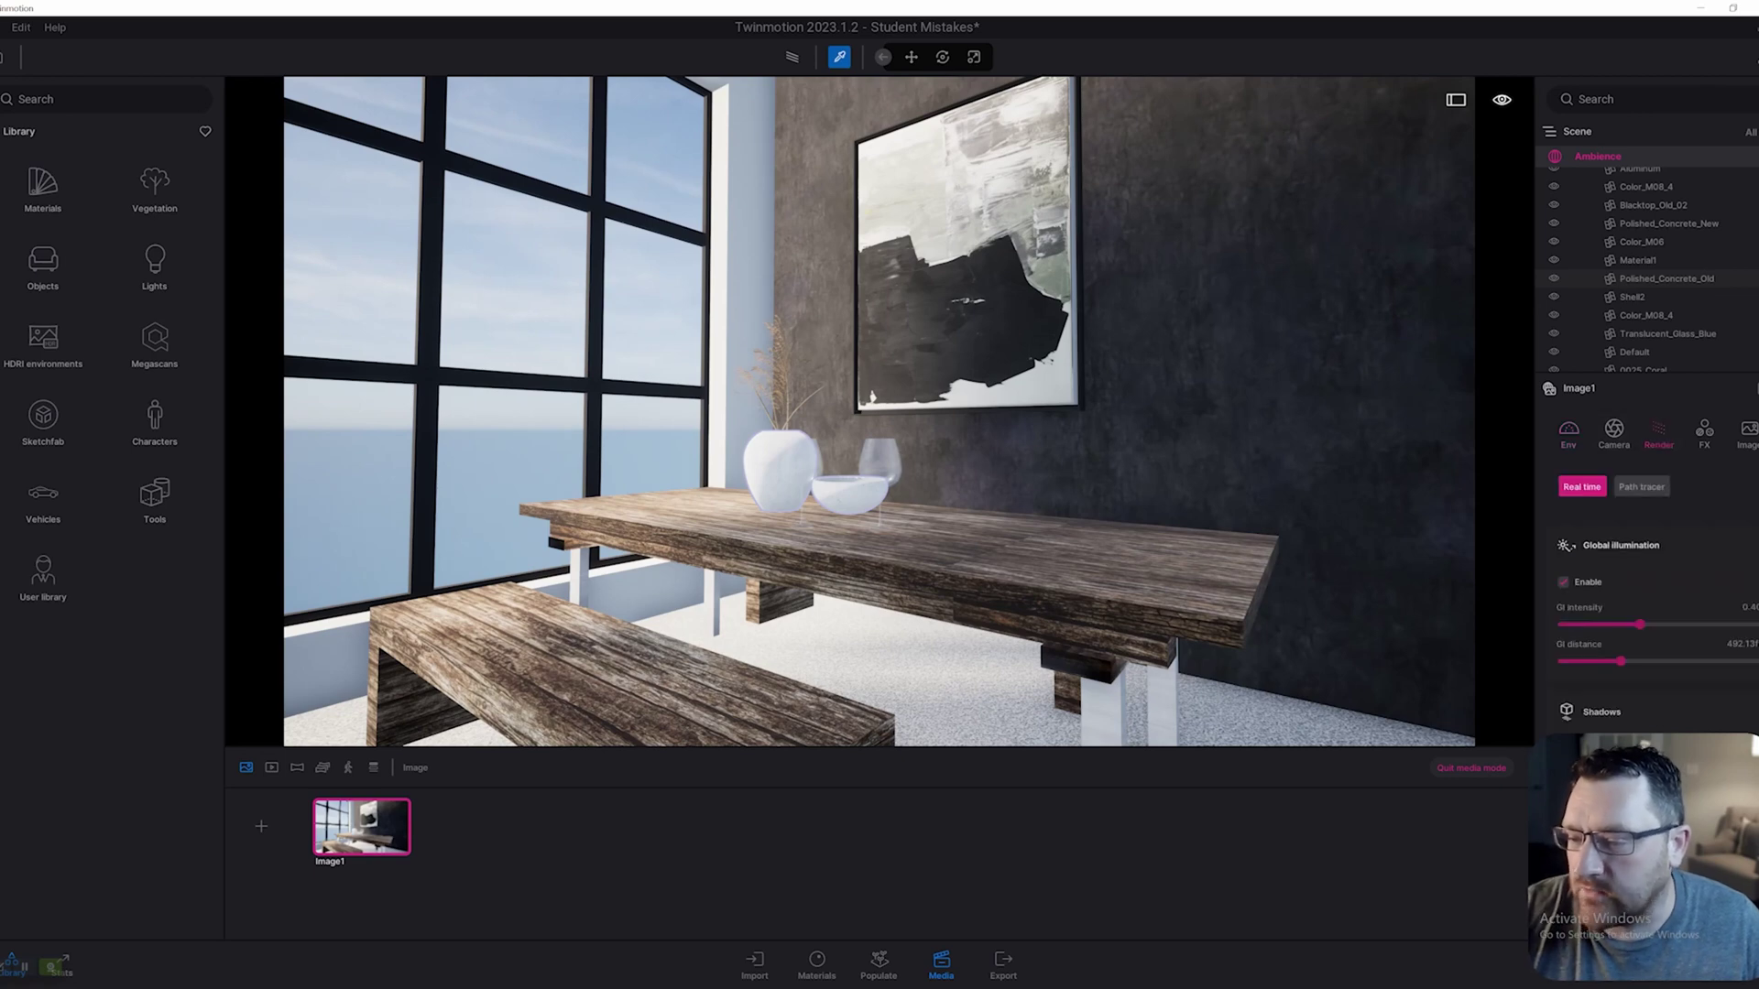
pyautogui.click(1640, 486)
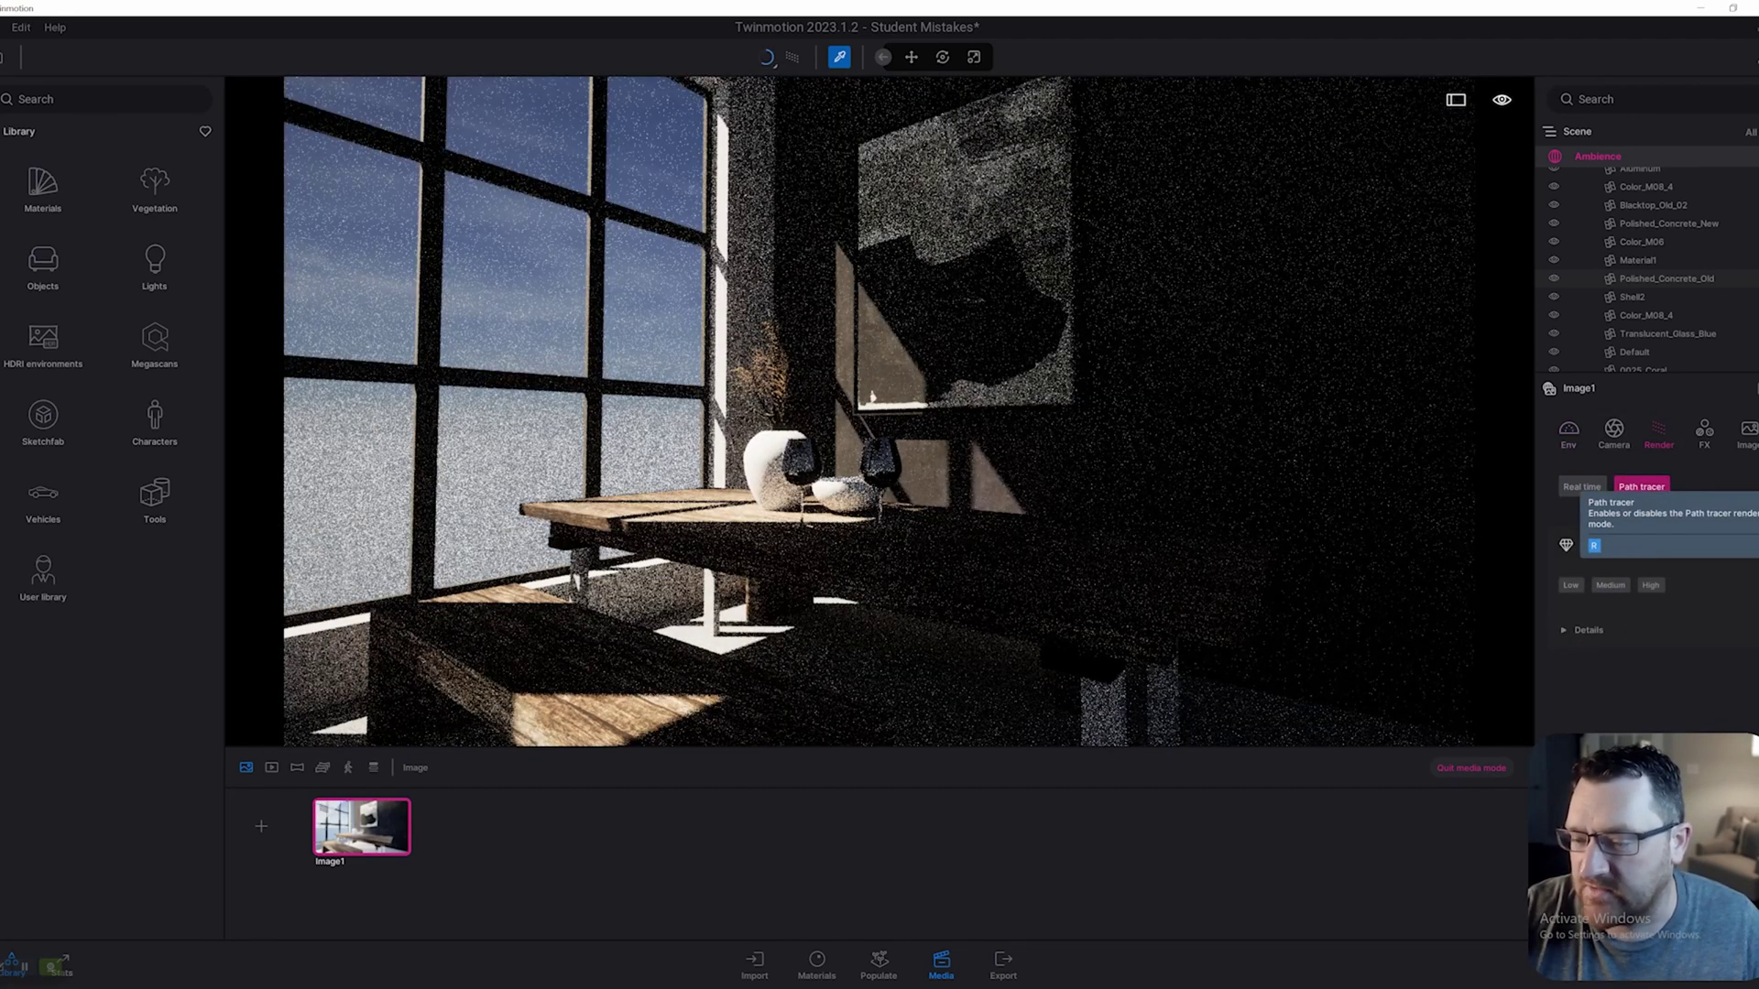
pyautogui.click(1587, 631)
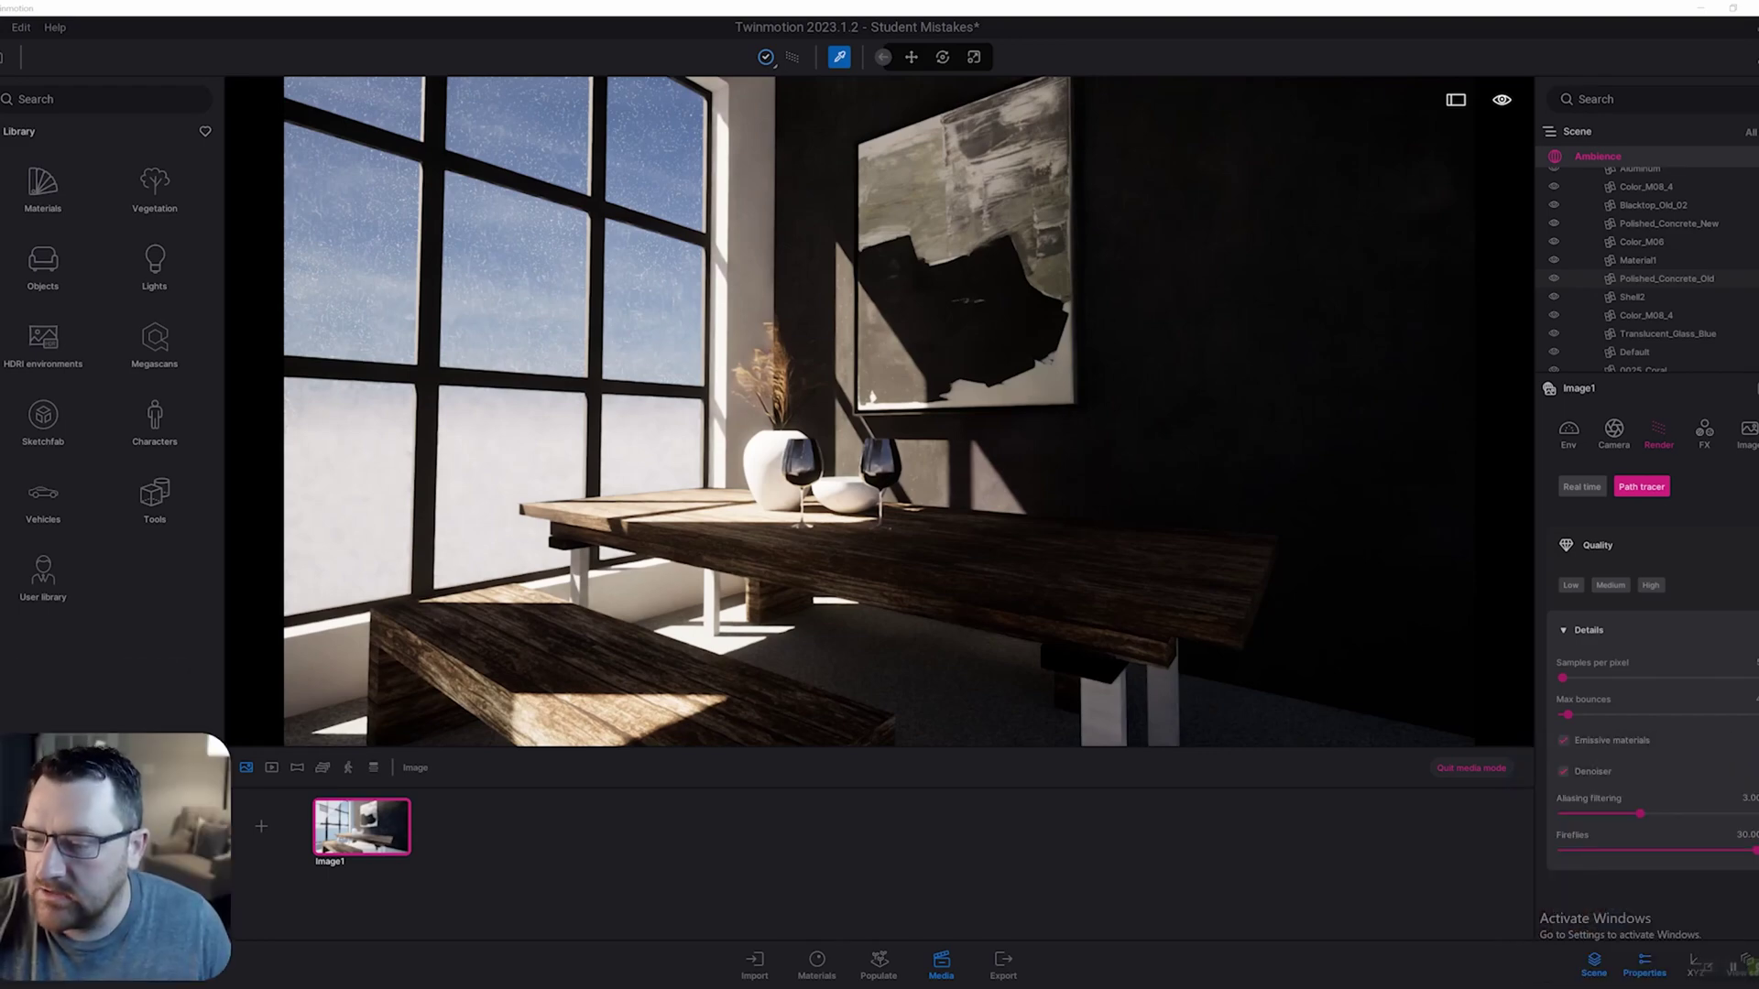
pyautogui.click(1650, 585)
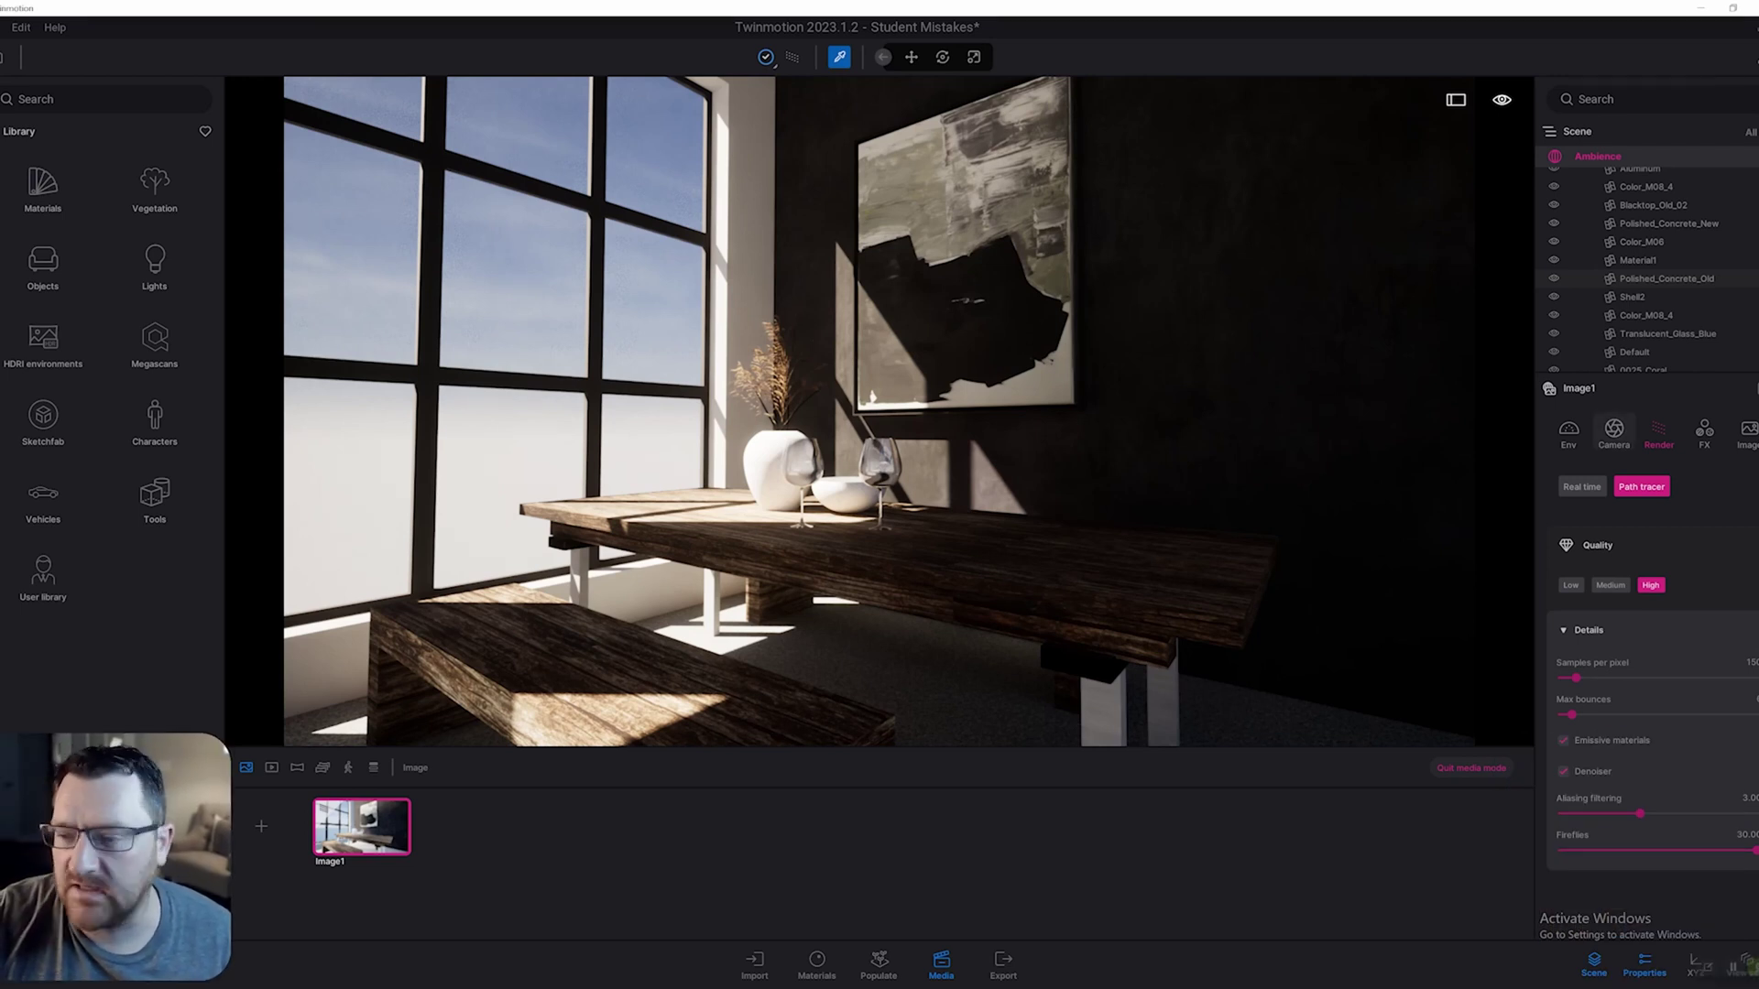
# - Enable Parallelism in Image1's camera effects so the vertical lines are straightened
pyautogui.click(1614, 428)
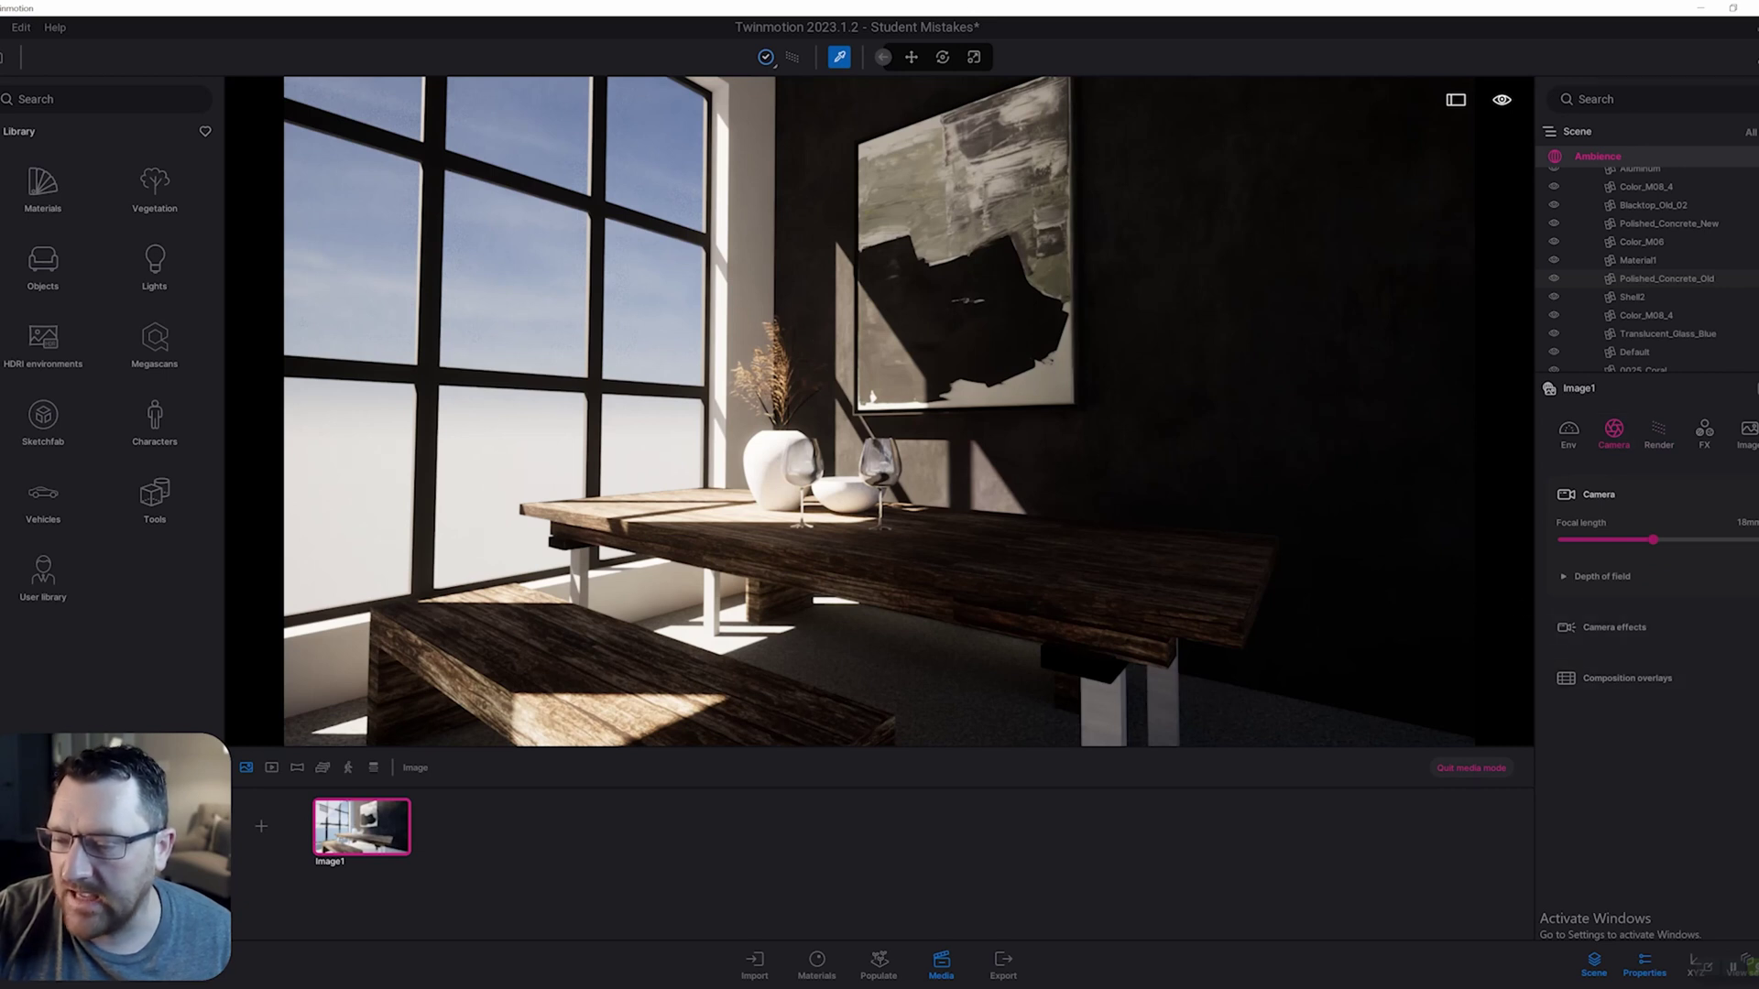
pyautogui.click(1601, 576)
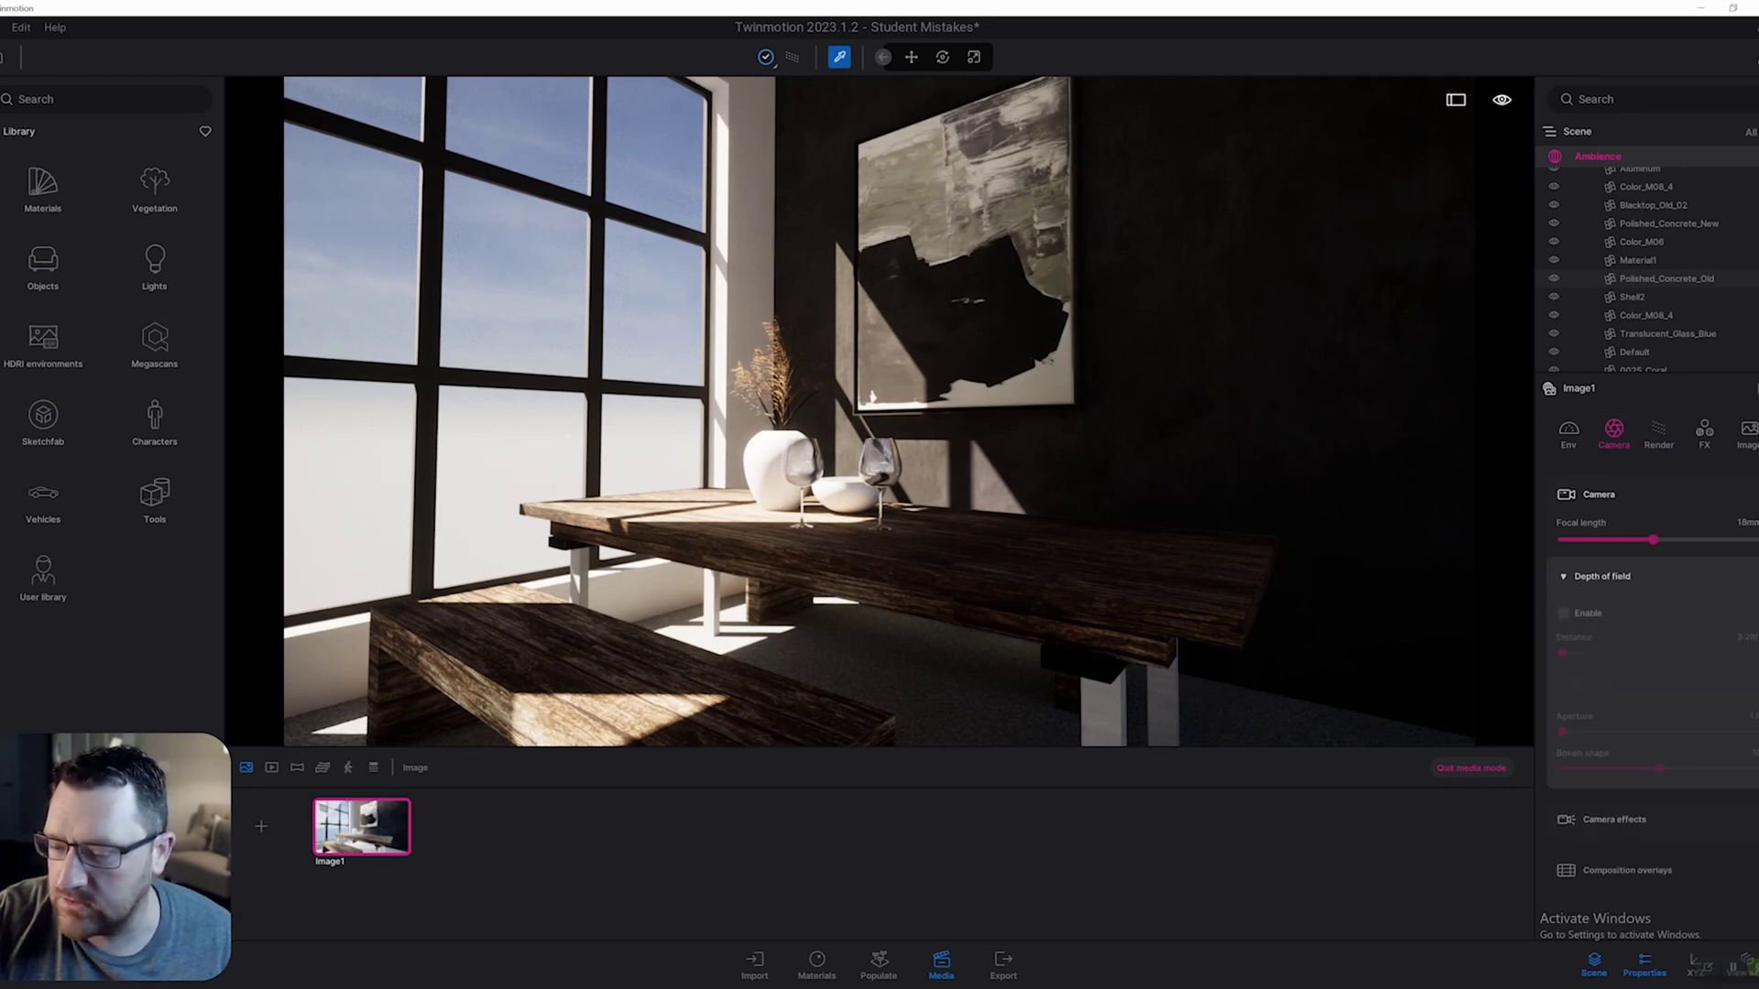
pyautogui.click(1613, 819)
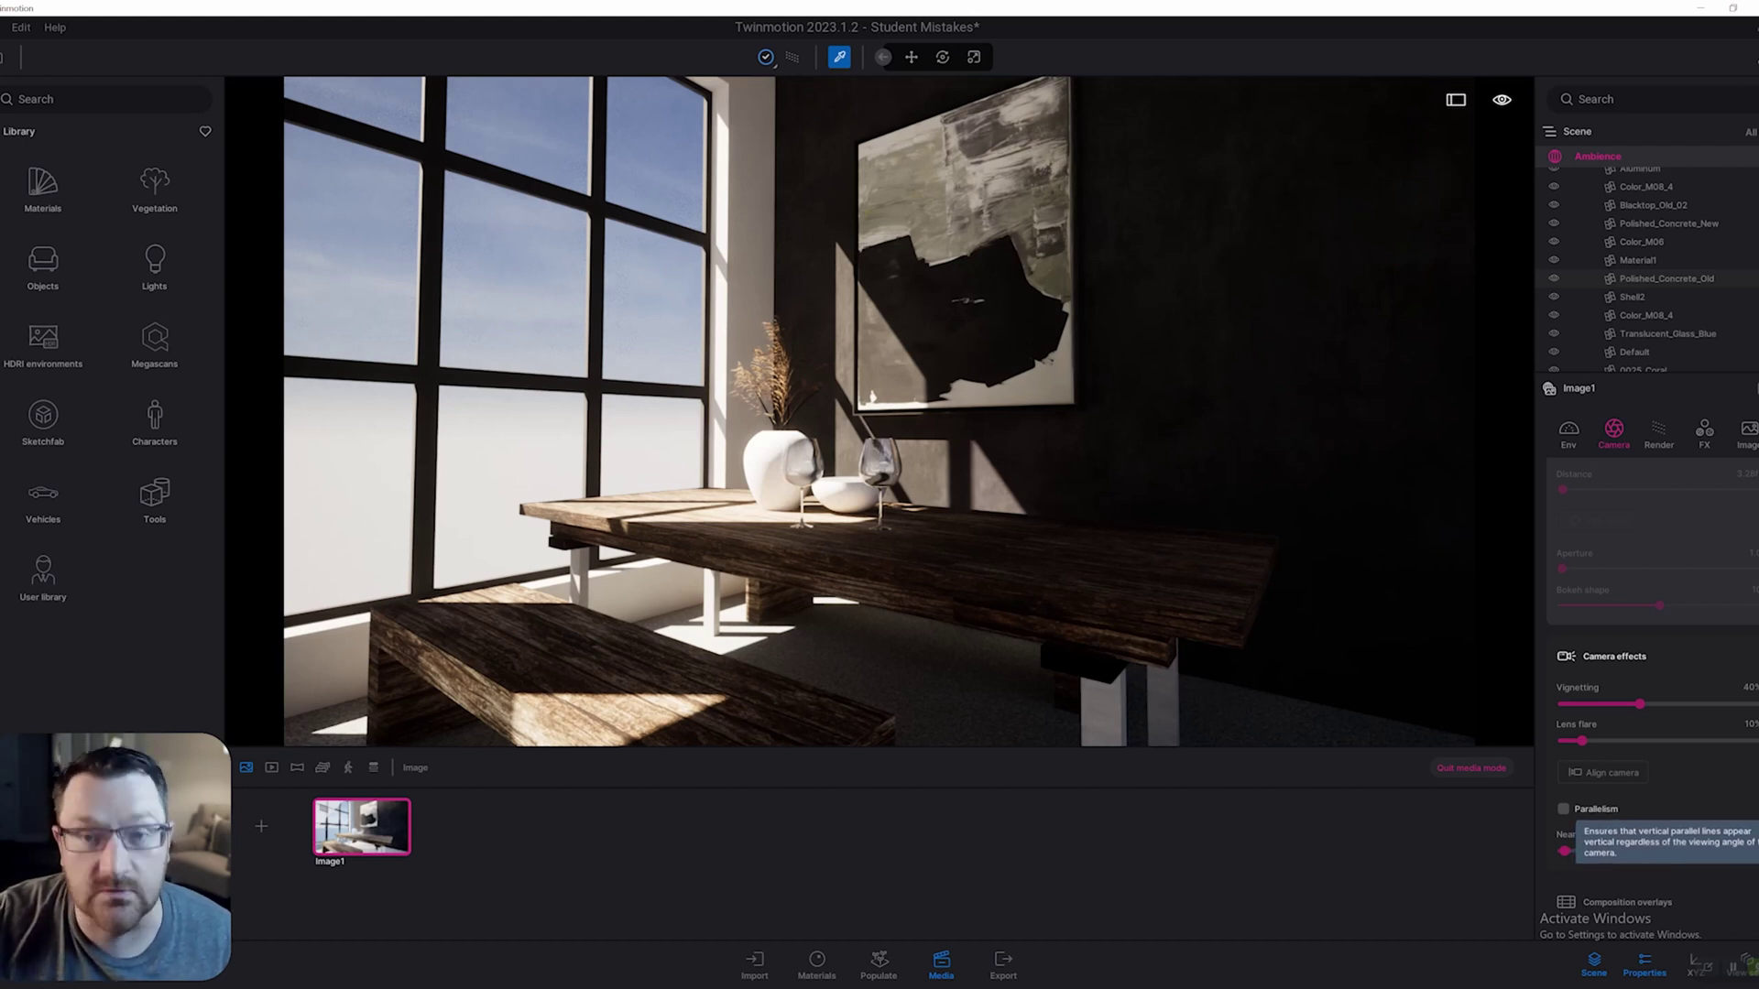
pyautogui.click(1564, 810)
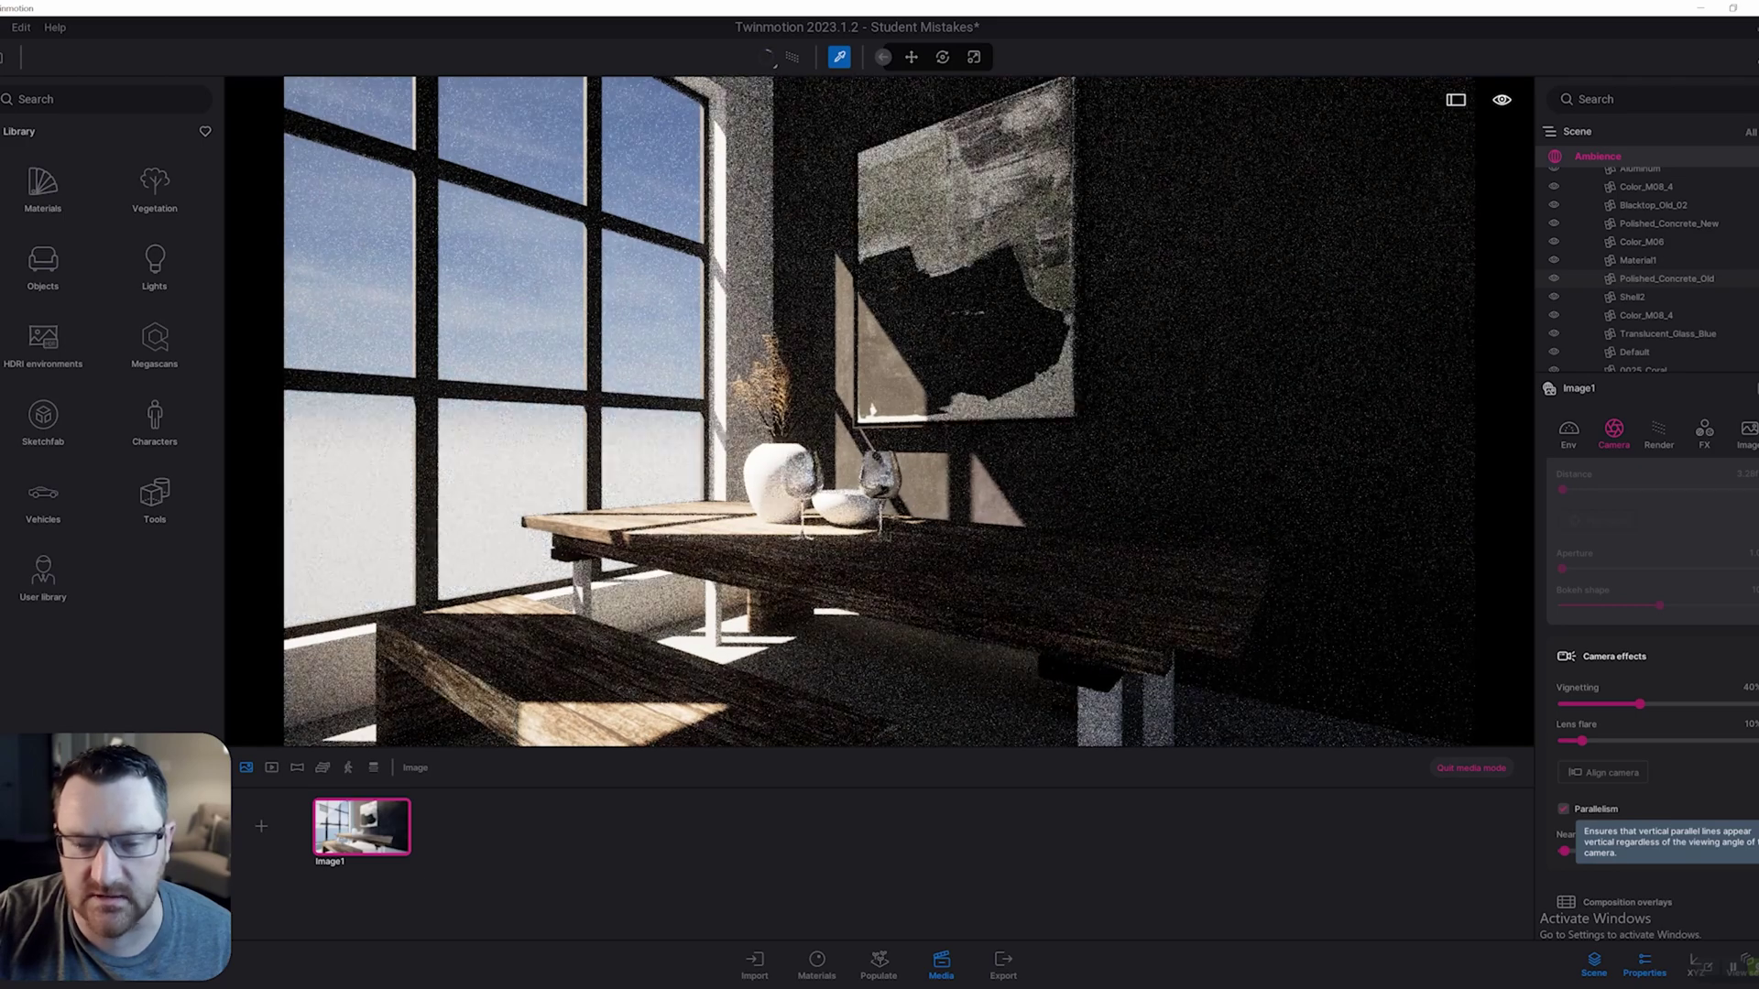
pyautogui.click(1564, 809)
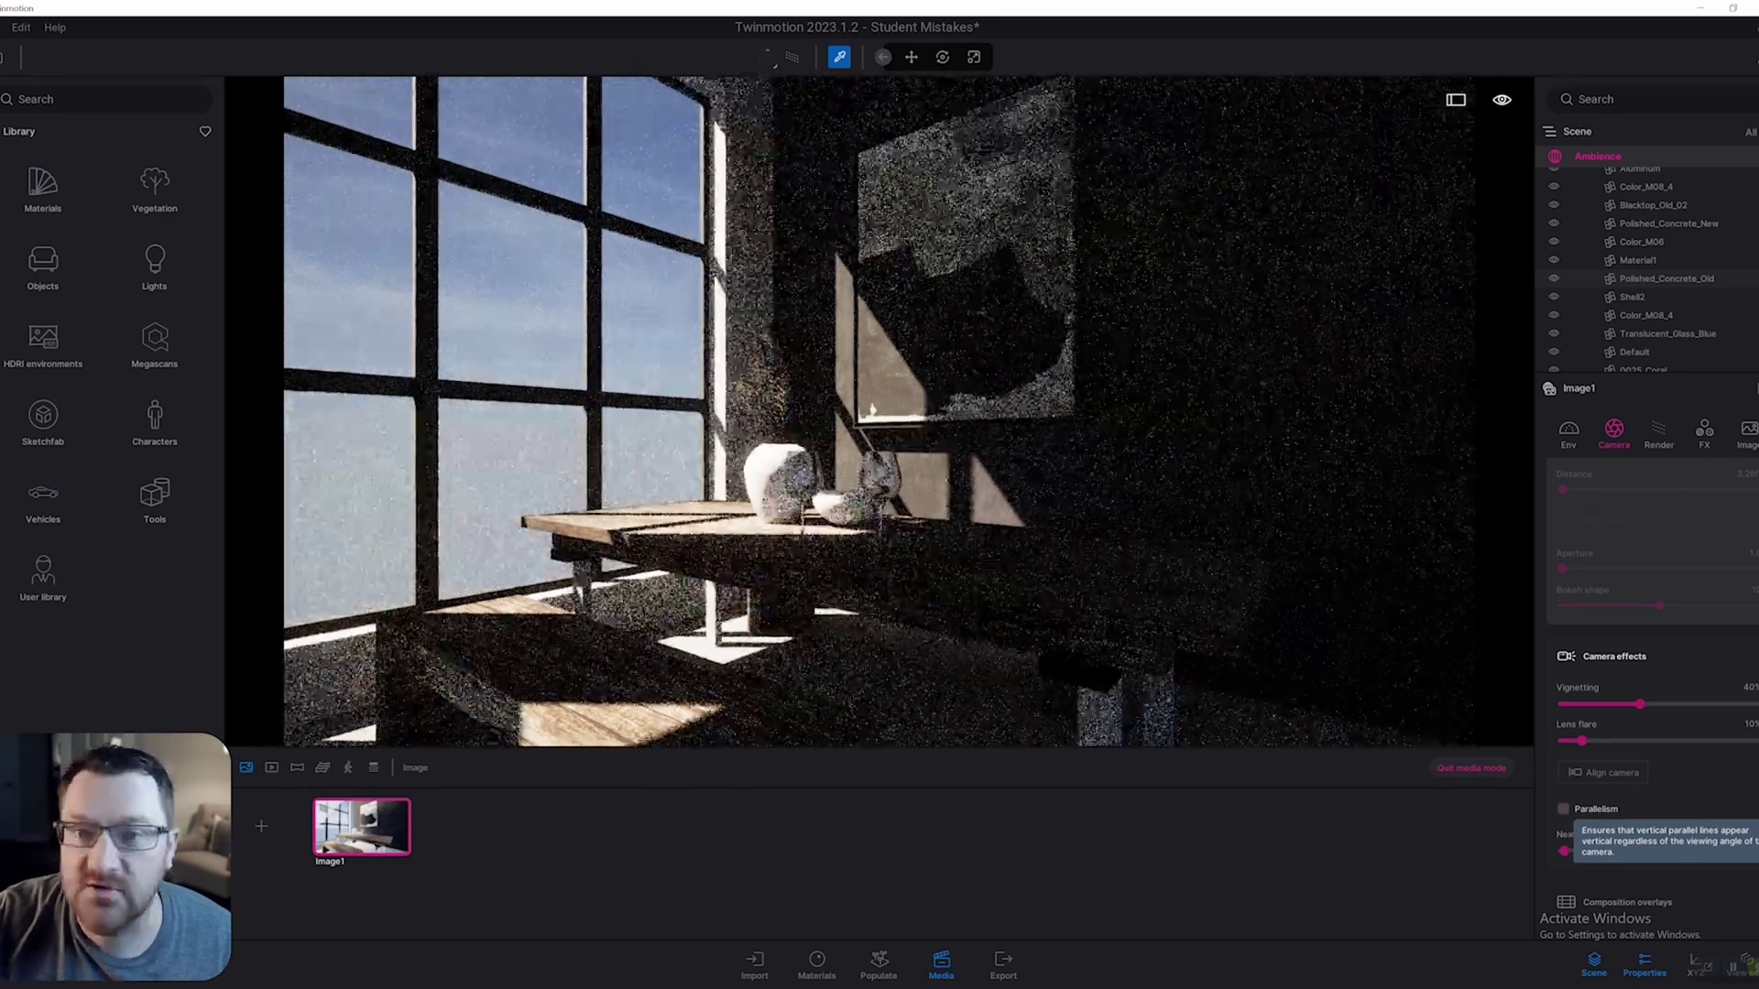
pyautogui.click(1564, 810)
pyautogui.click(1563, 810)
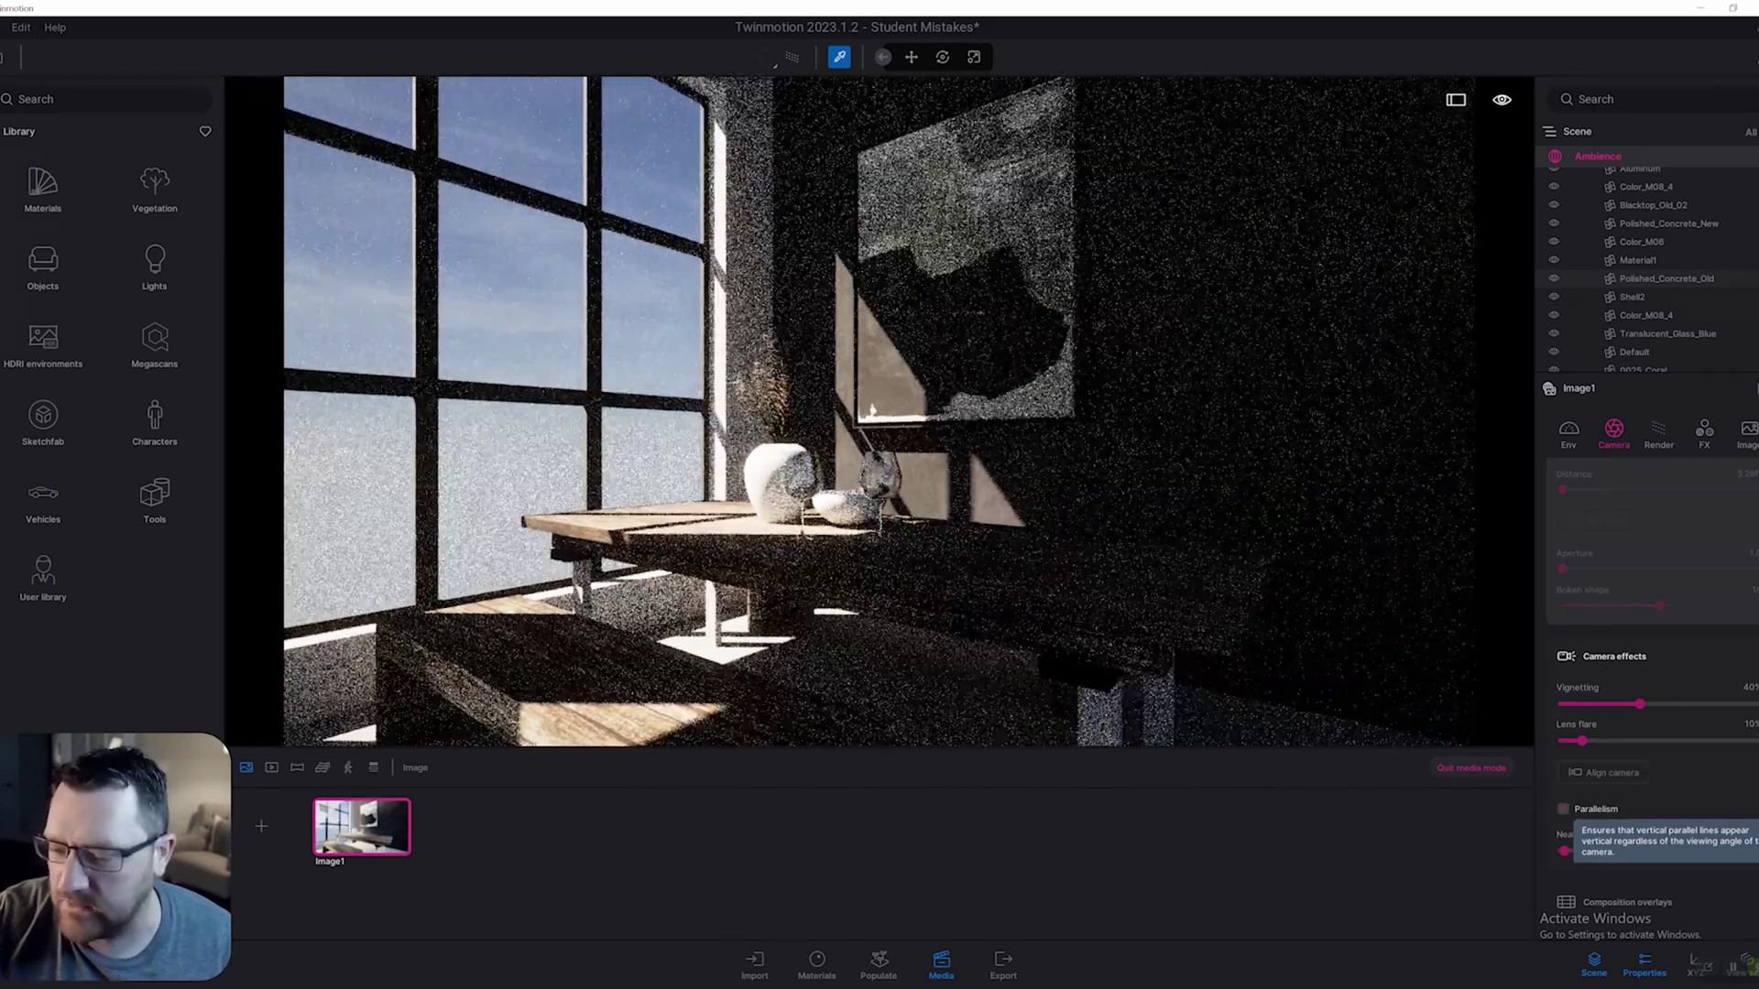
pyautogui.click(1564, 810)
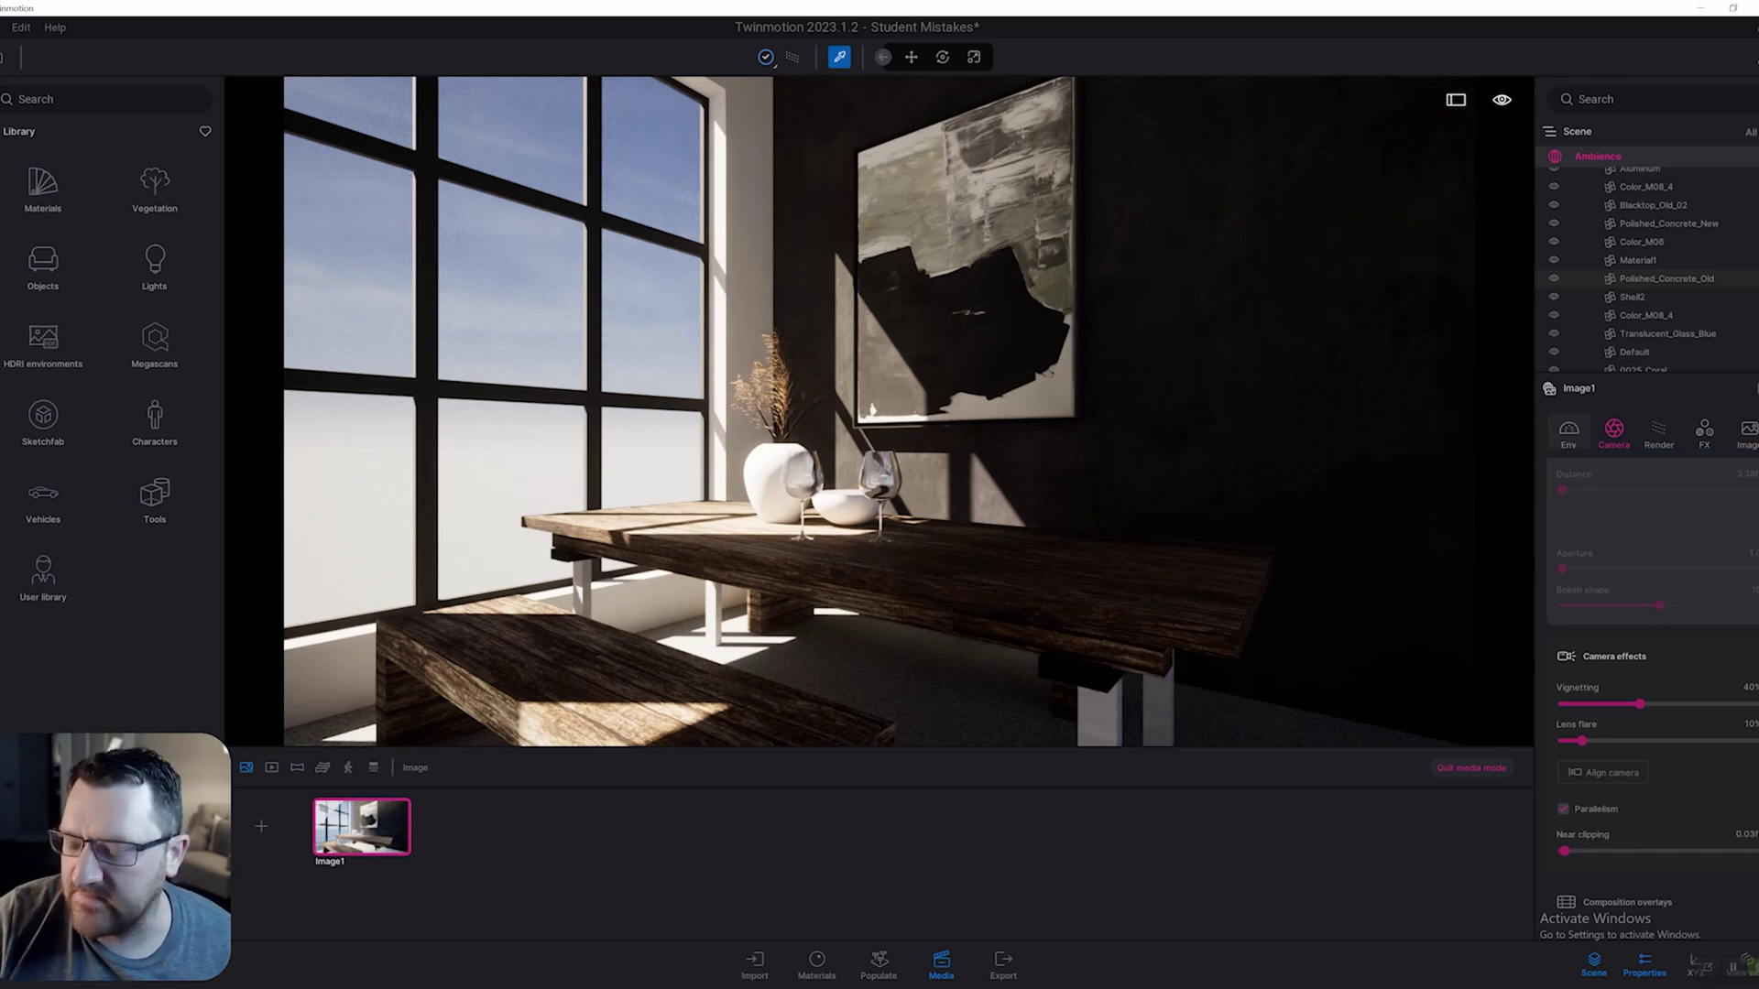
# - Raise the skydome intensity of Image1's HDRI environment to about 13.7
pyautogui.click(1569, 430)
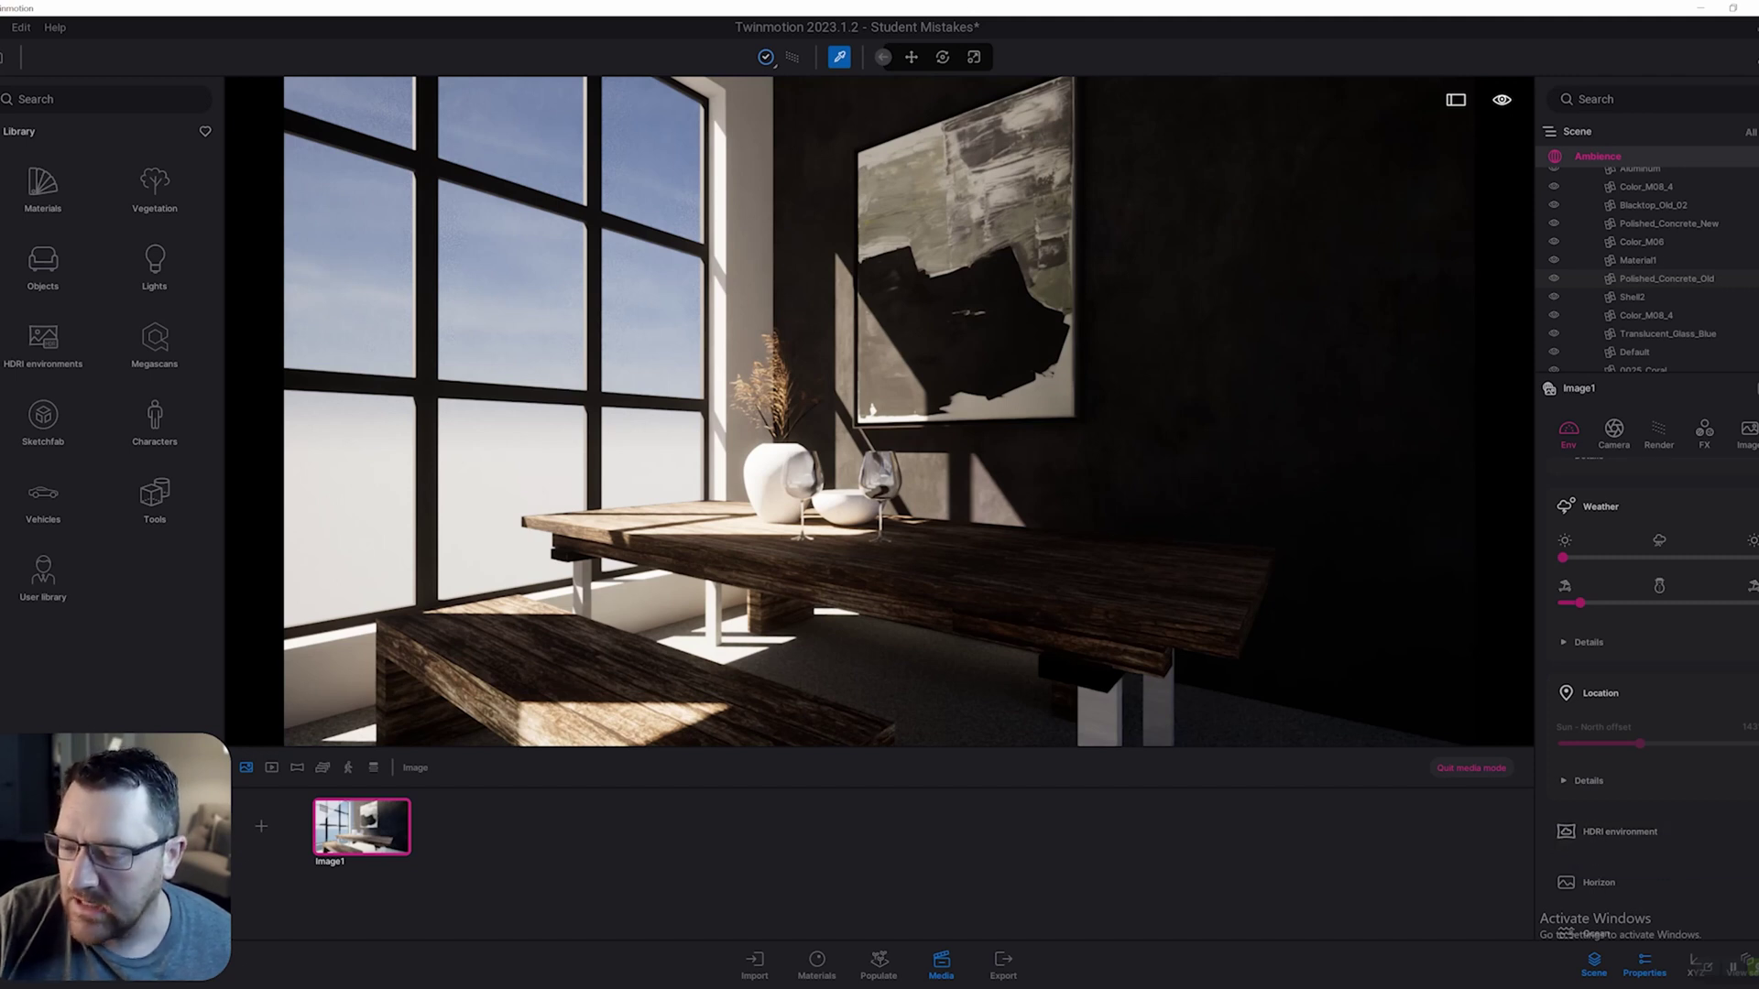
pyautogui.scroll(-1, 1657, 702)
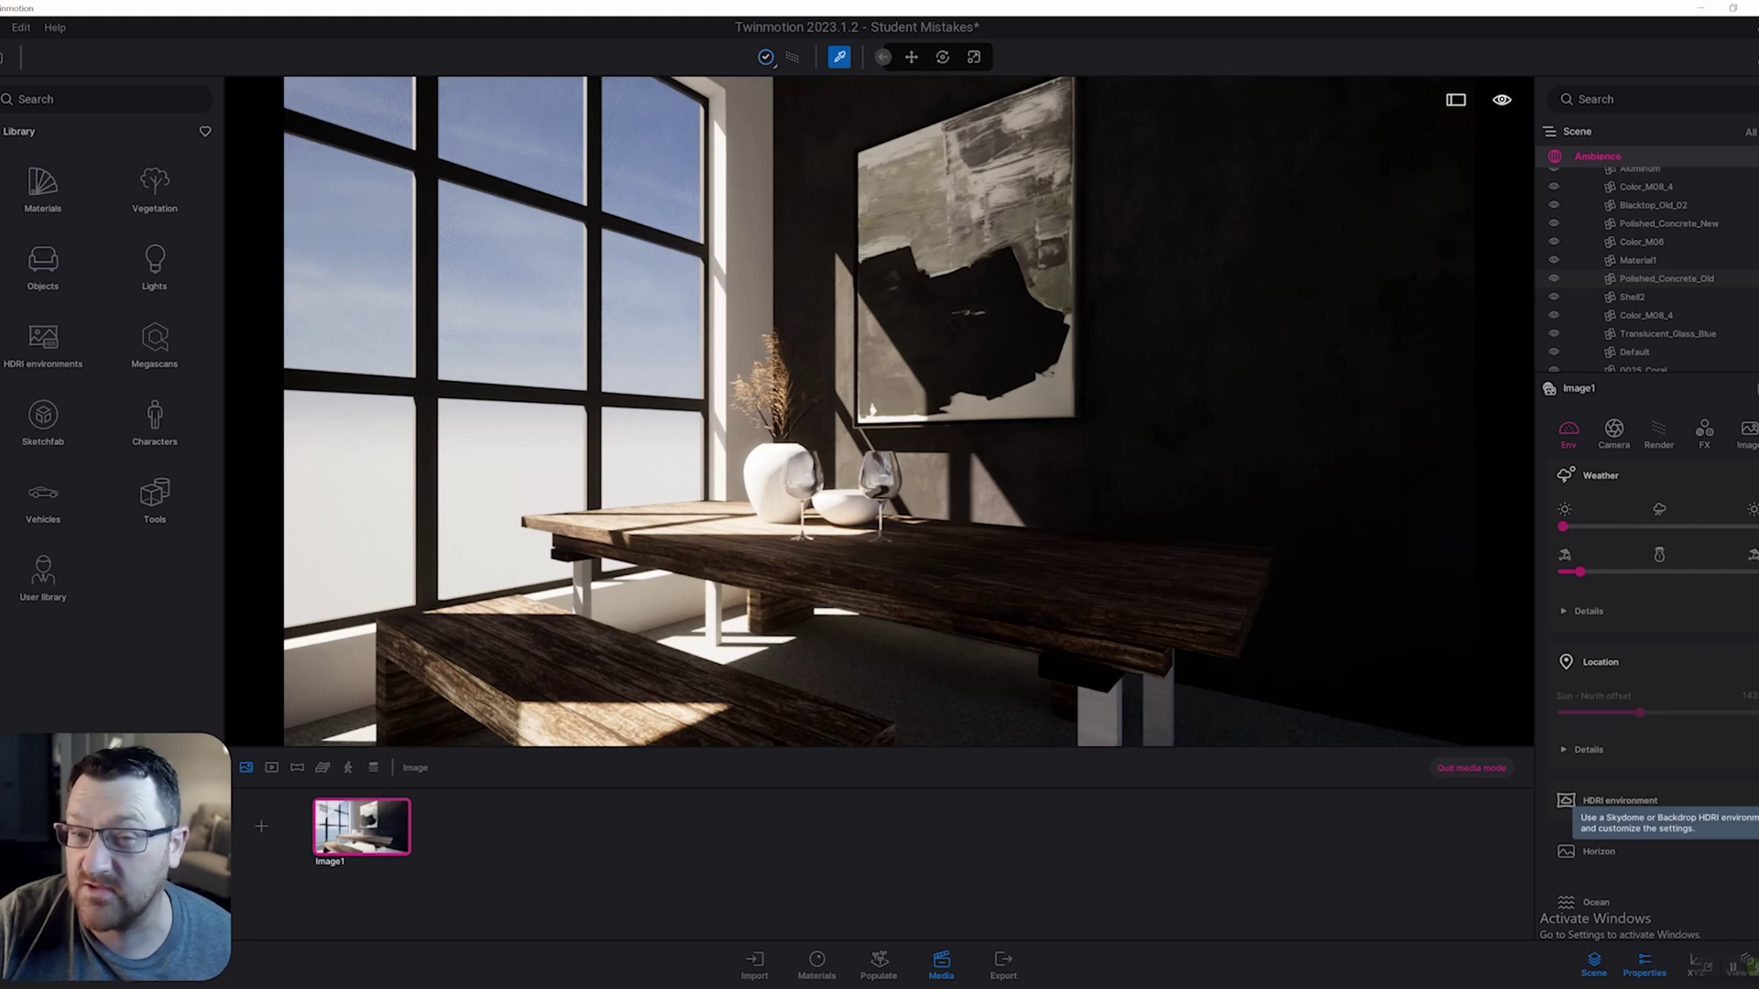
pyautogui.click(1620, 801)
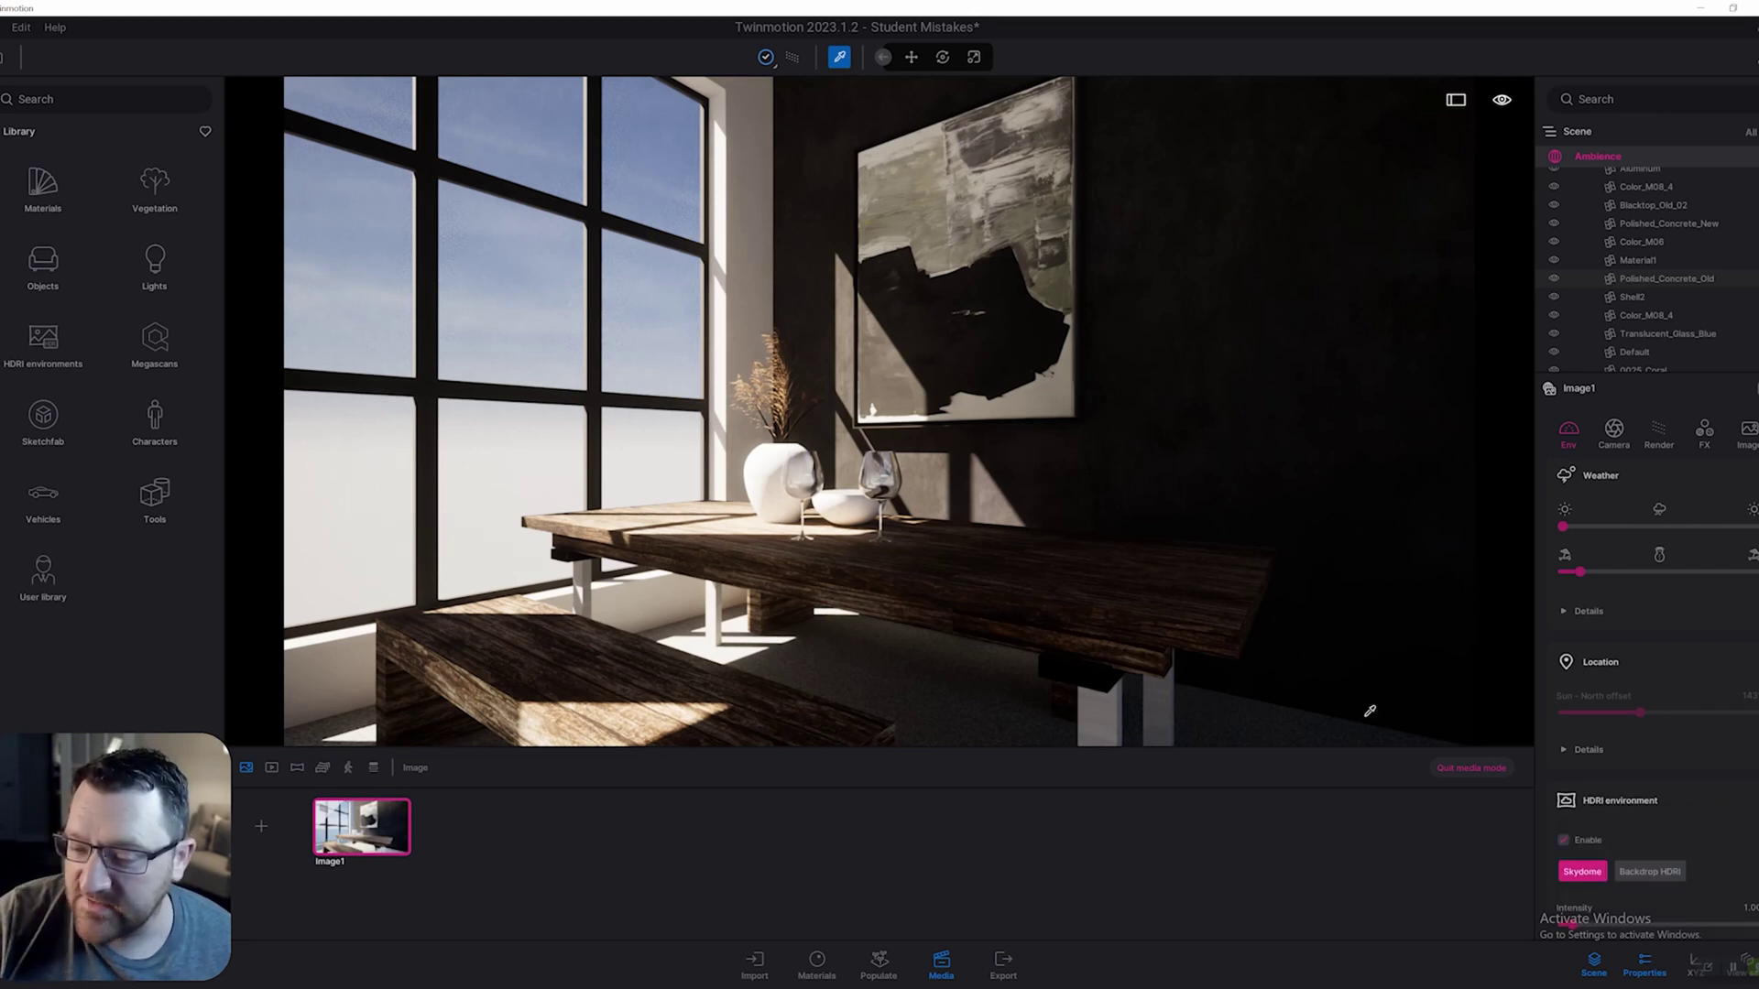
pyautogui.scroll(-5, 1649, 893)
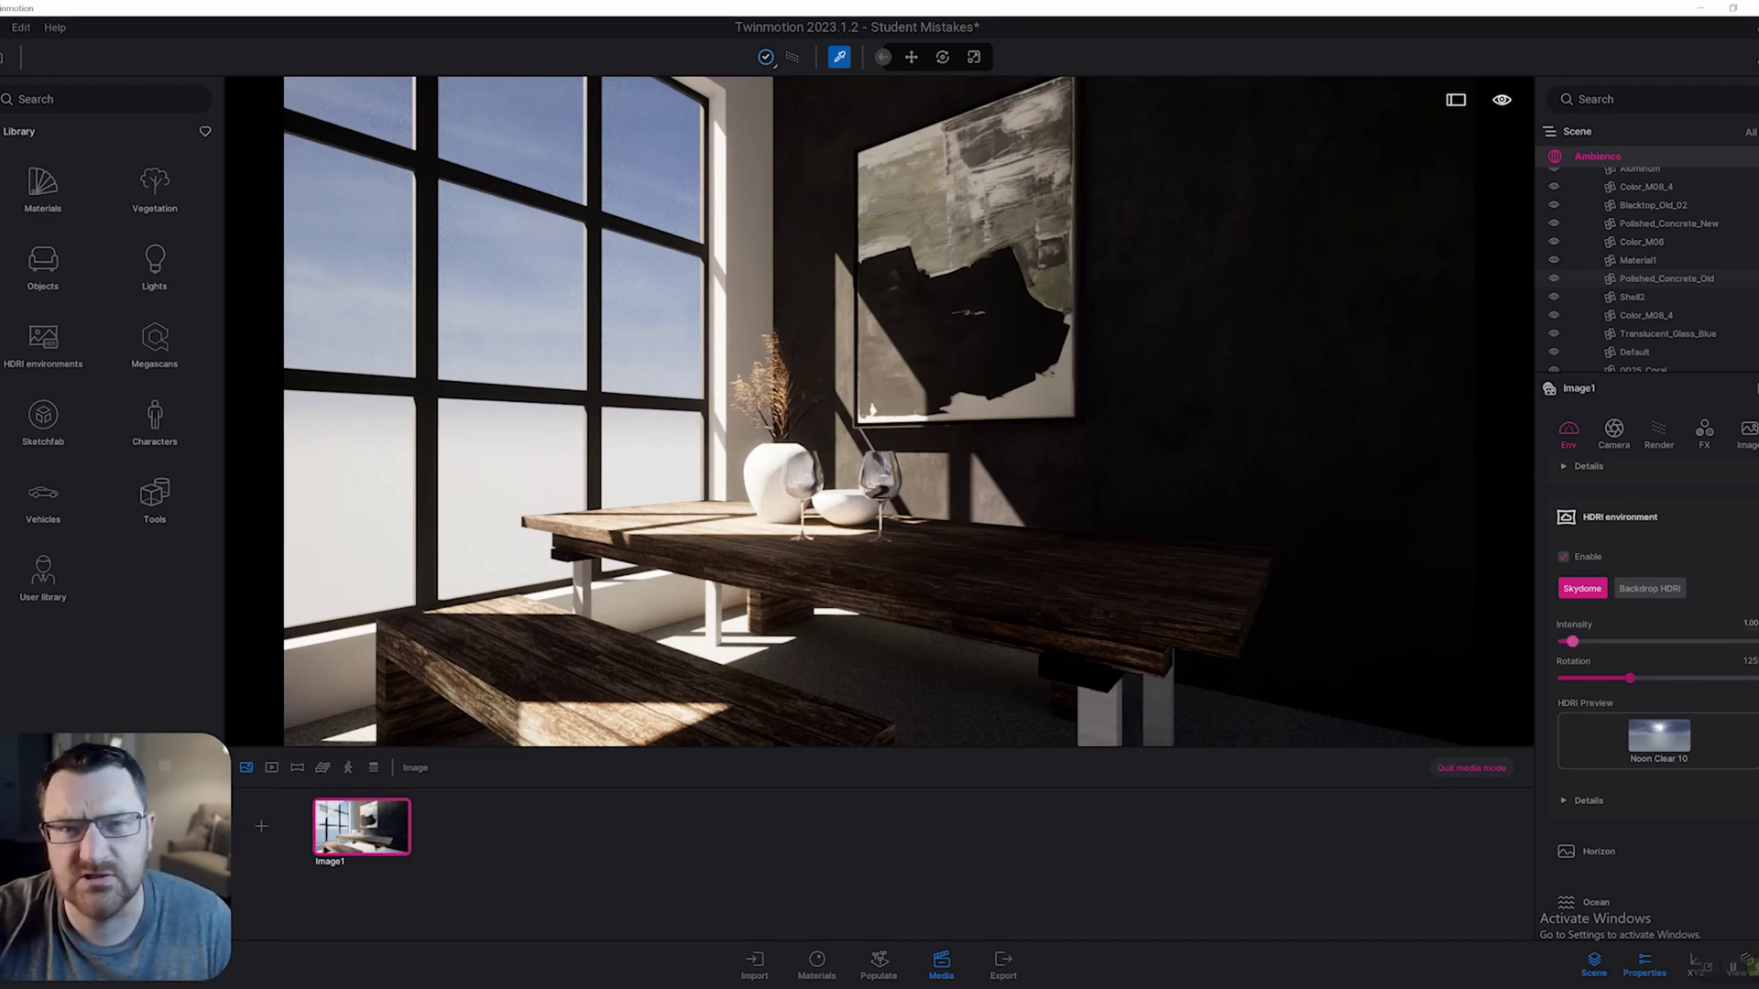
pyautogui.moveTo(1572, 642); pyautogui.dragTo(1696, 642)
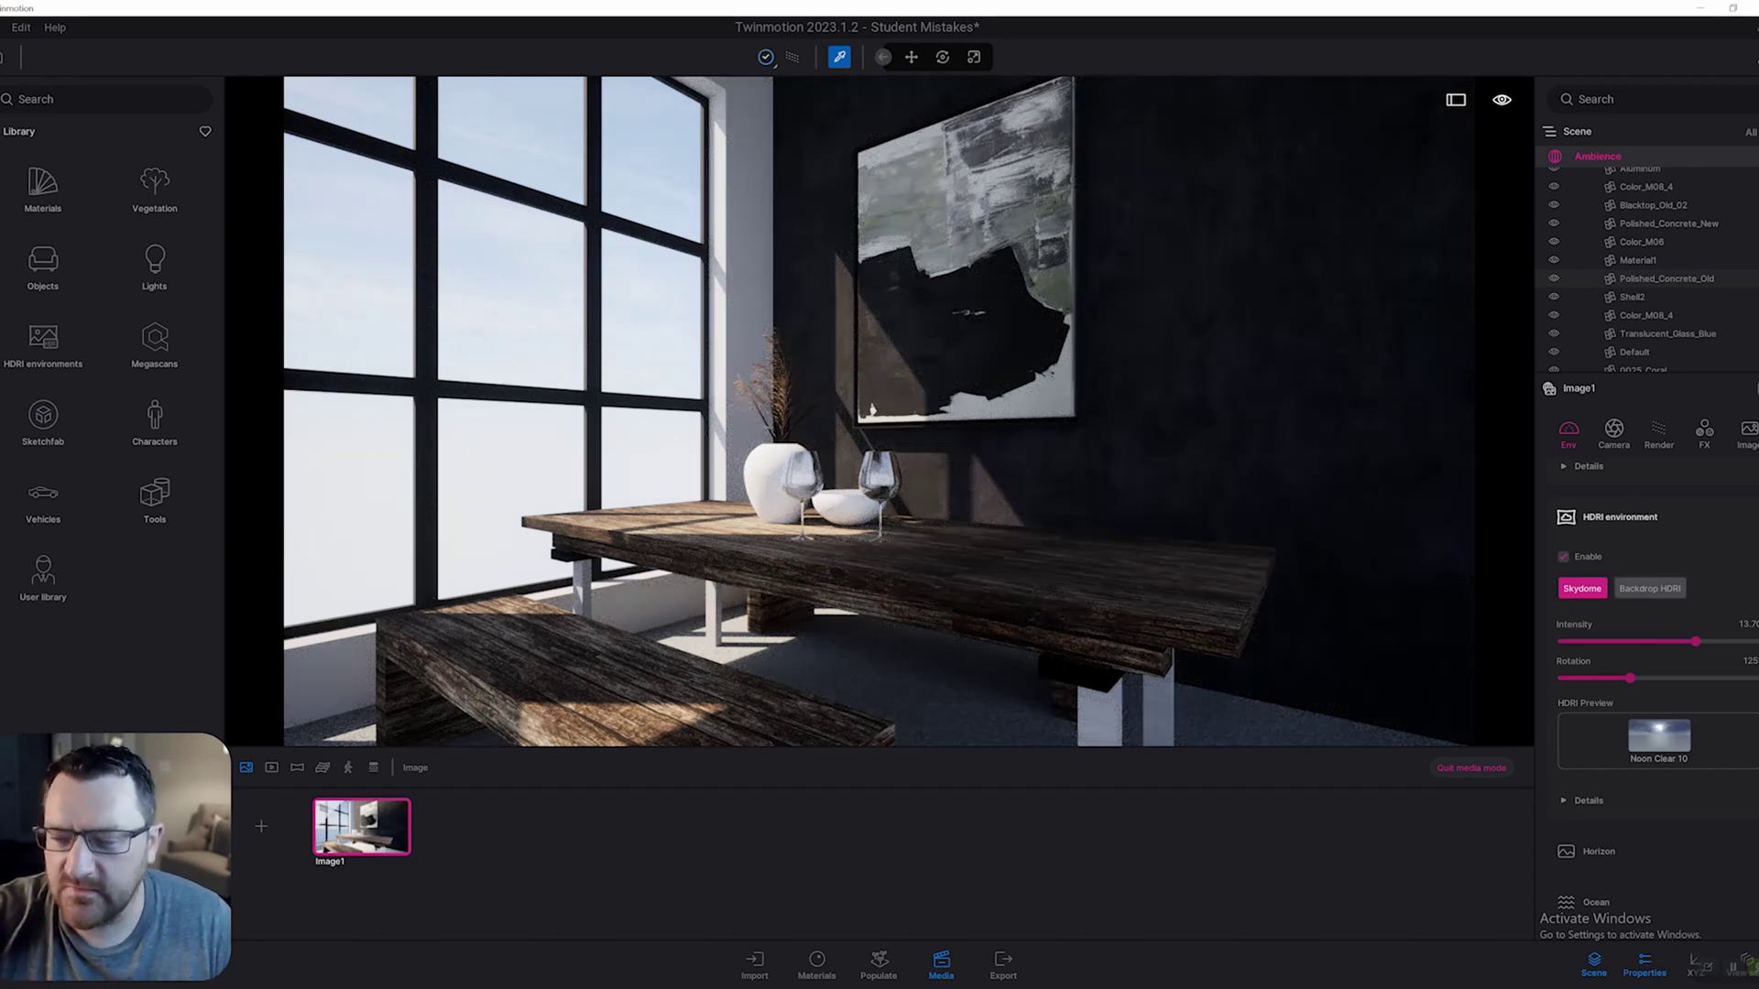
# - Set Image1's ambient lighting to 5.0 and raise its white balance for a warmer image
pyautogui.scroll(3, 1649, 687)
pyautogui.scroll(3, 1649, 687)
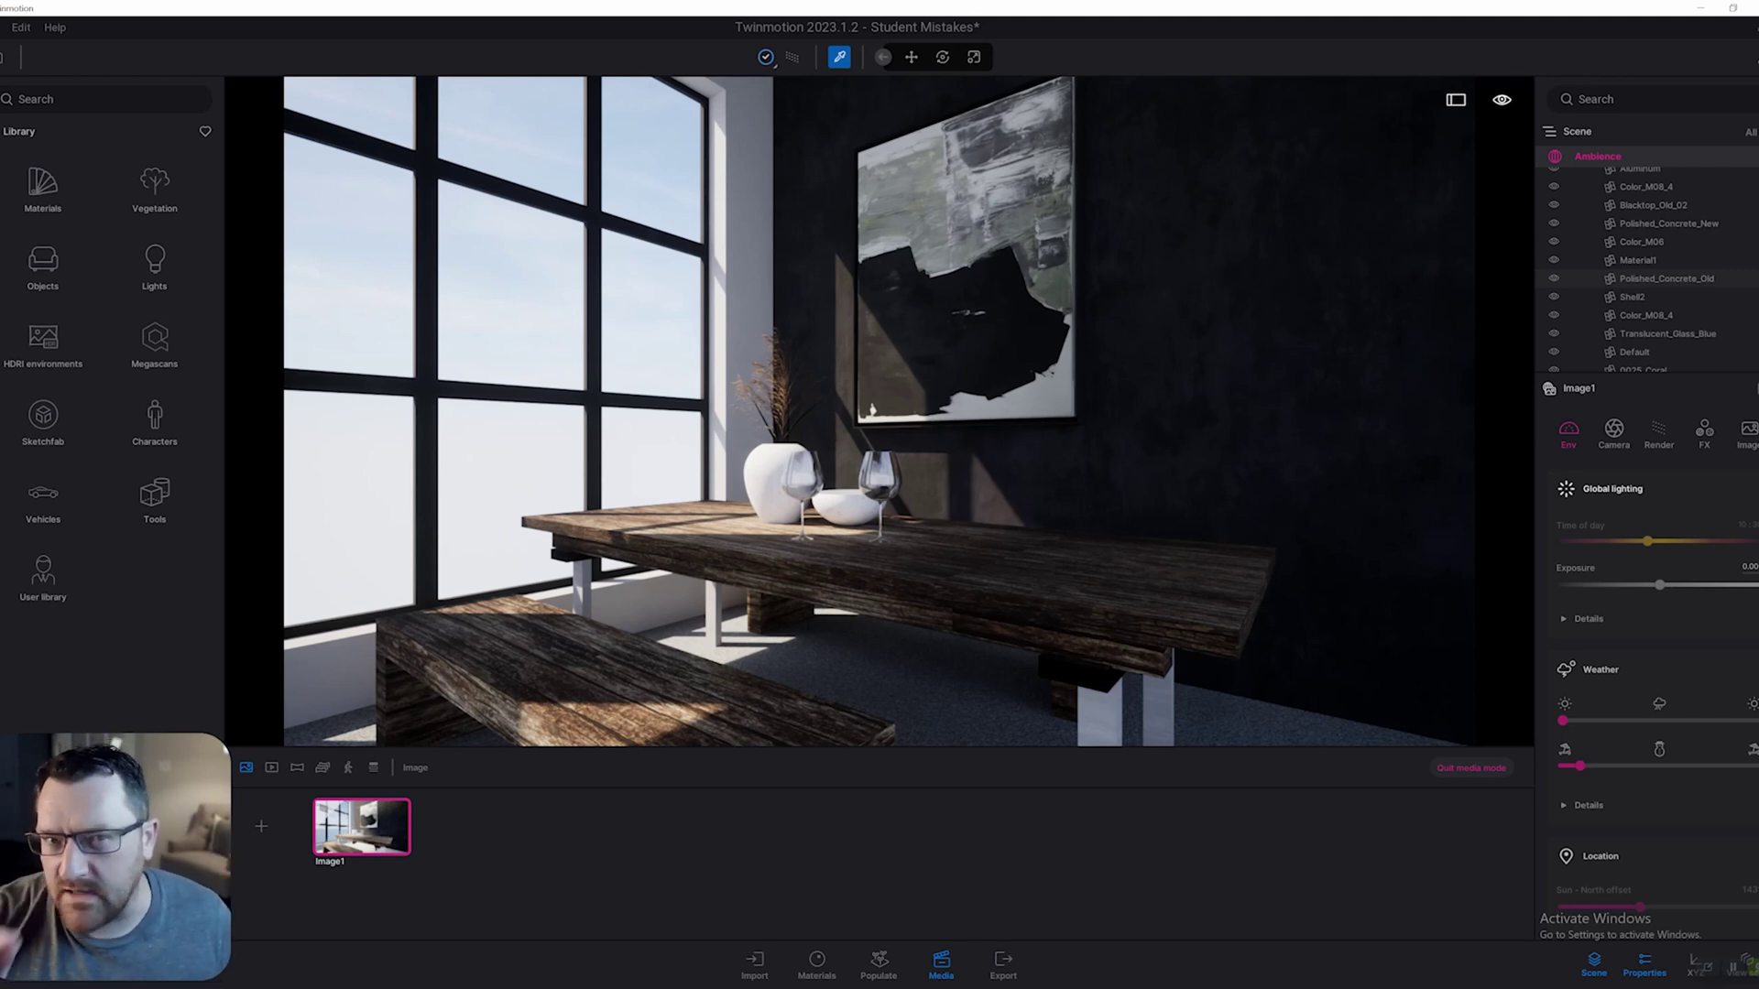
pyautogui.click(1589, 619)
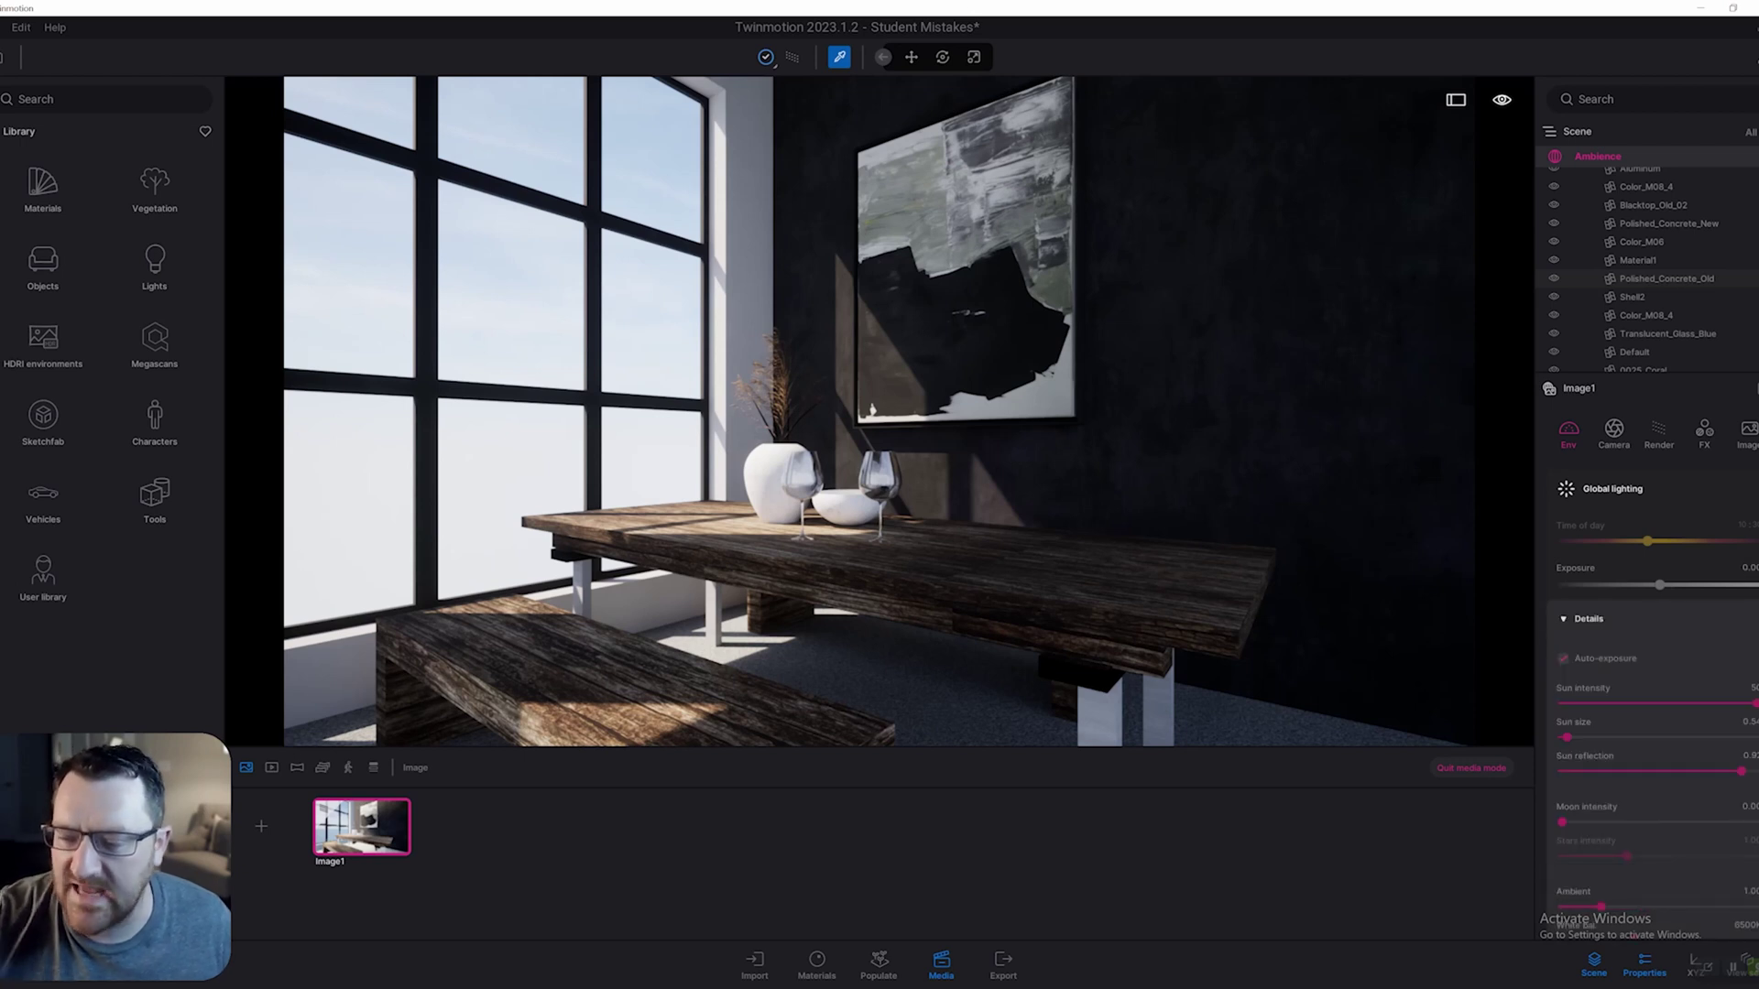
pyautogui.scroll(-2, 1649, 687)
pyautogui.scroll(-1, 1649, 705)
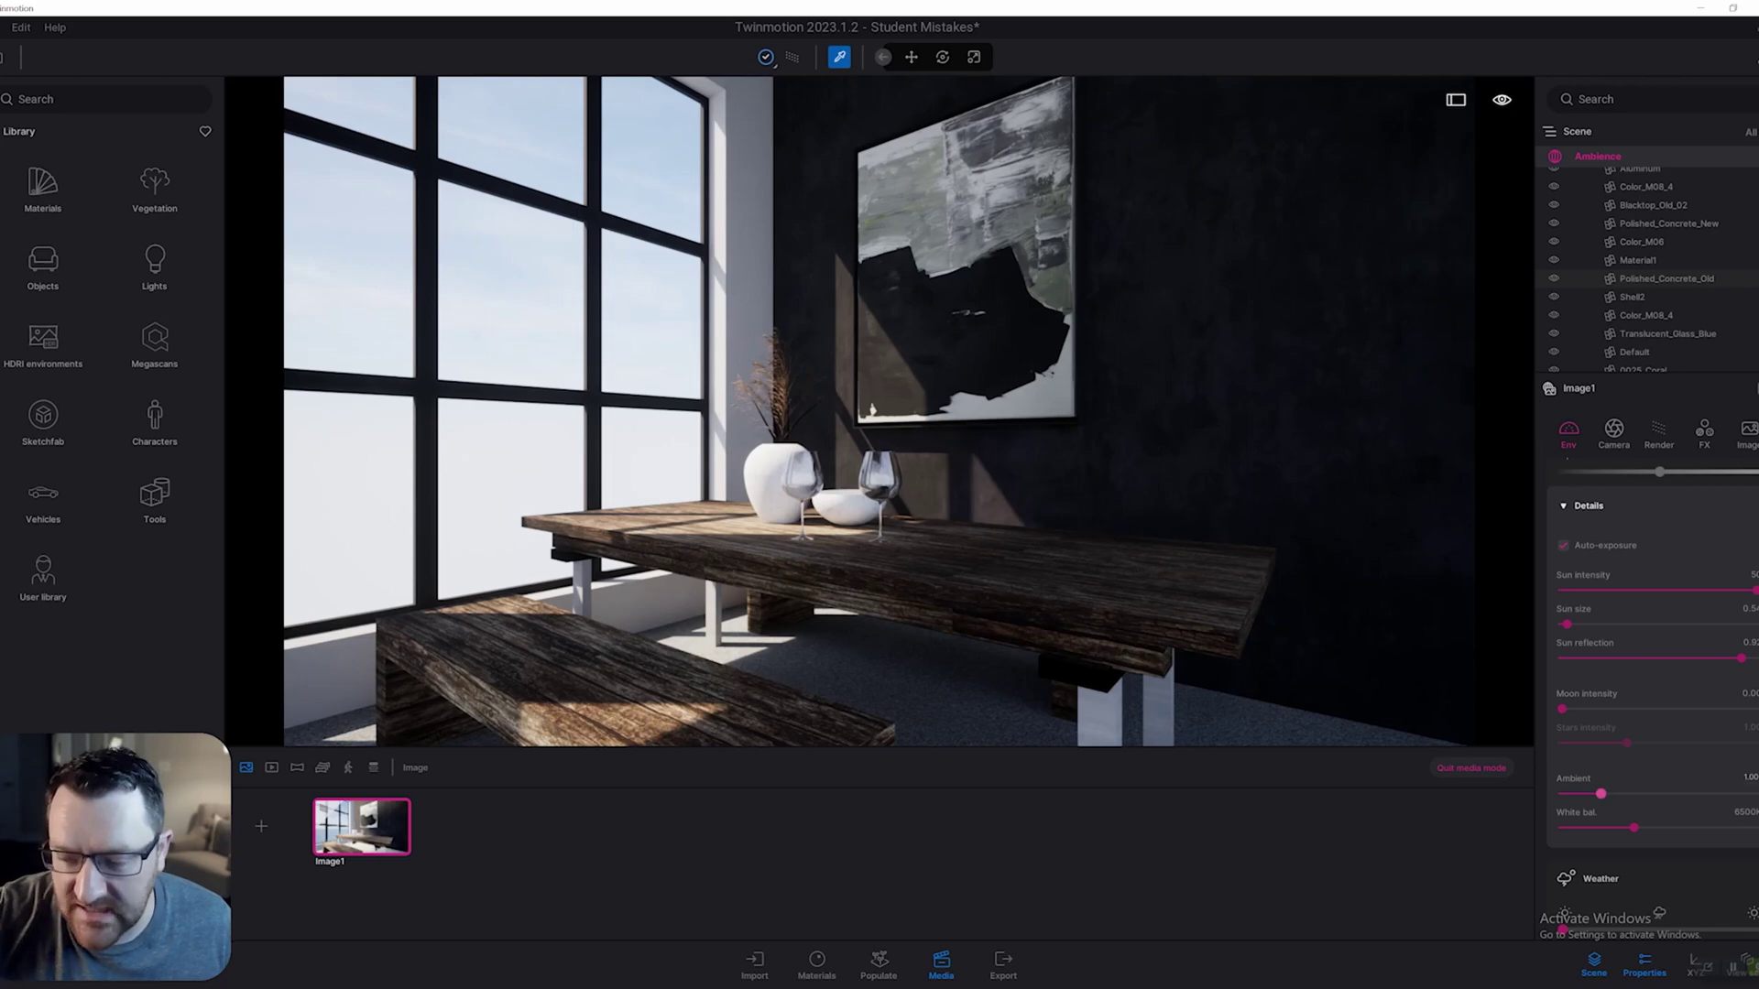
pyautogui.moveTo(1600, 793); pyautogui.dragTo(1757, 793)
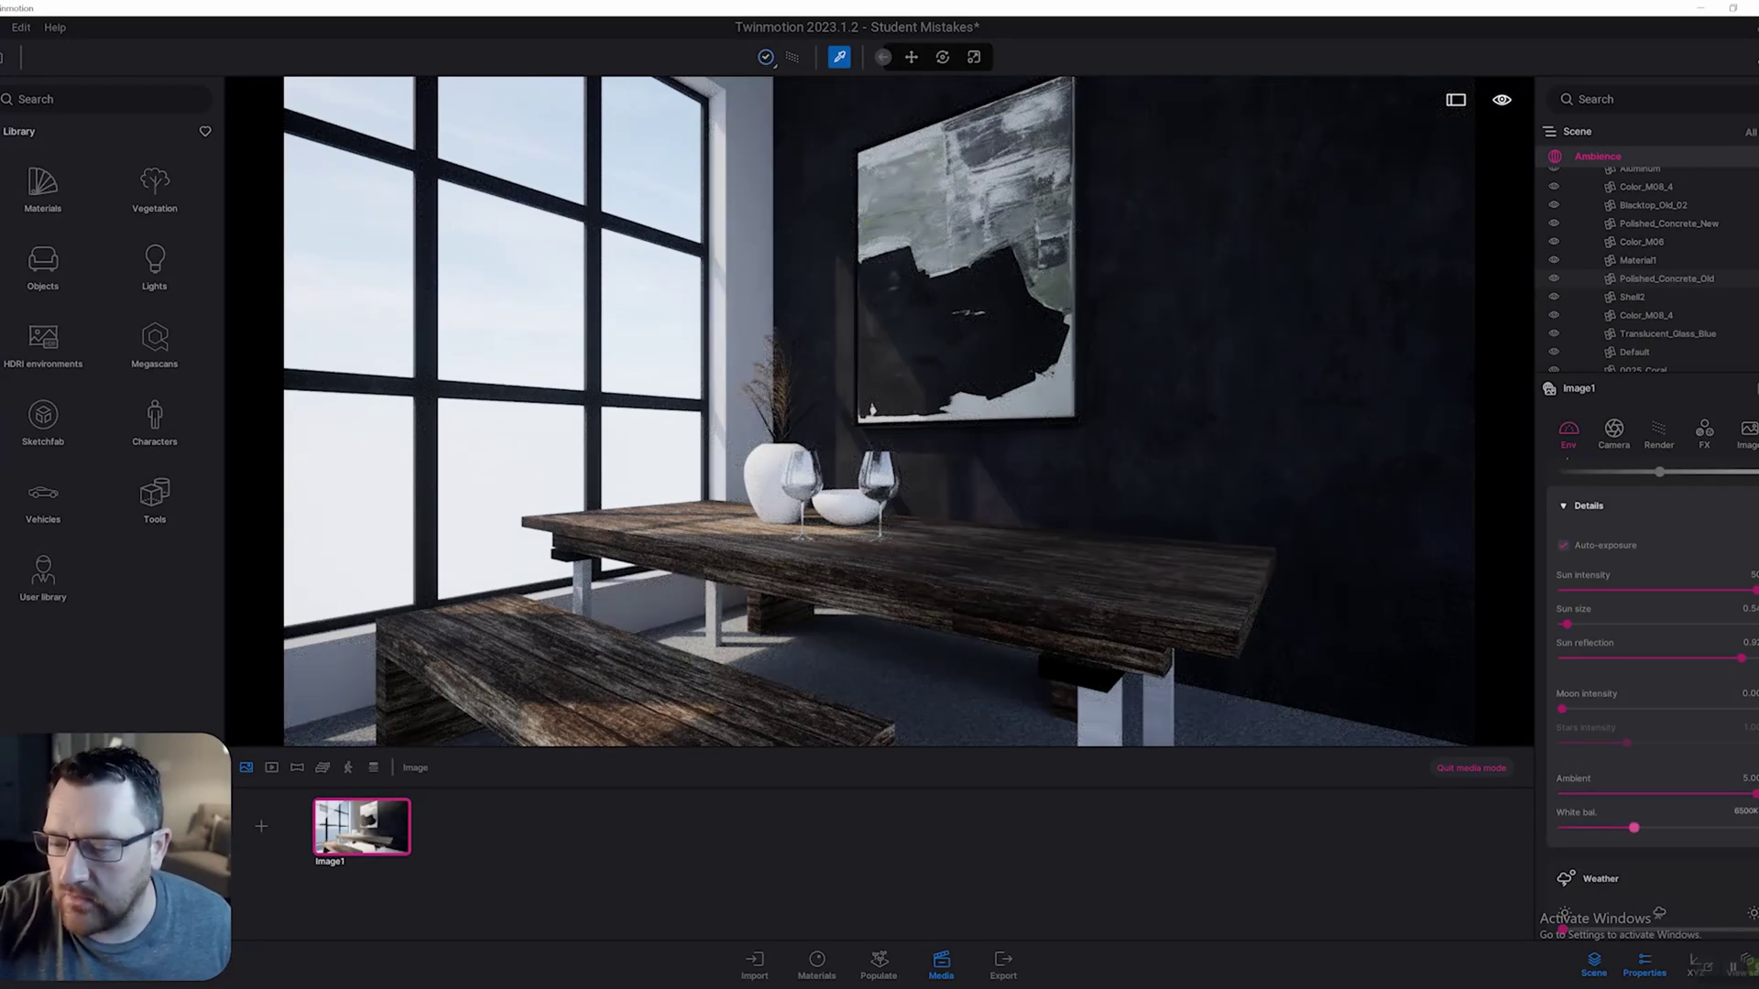
pyautogui.moveTo(1633, 828); pyautogui.dragTo(1727, 828)
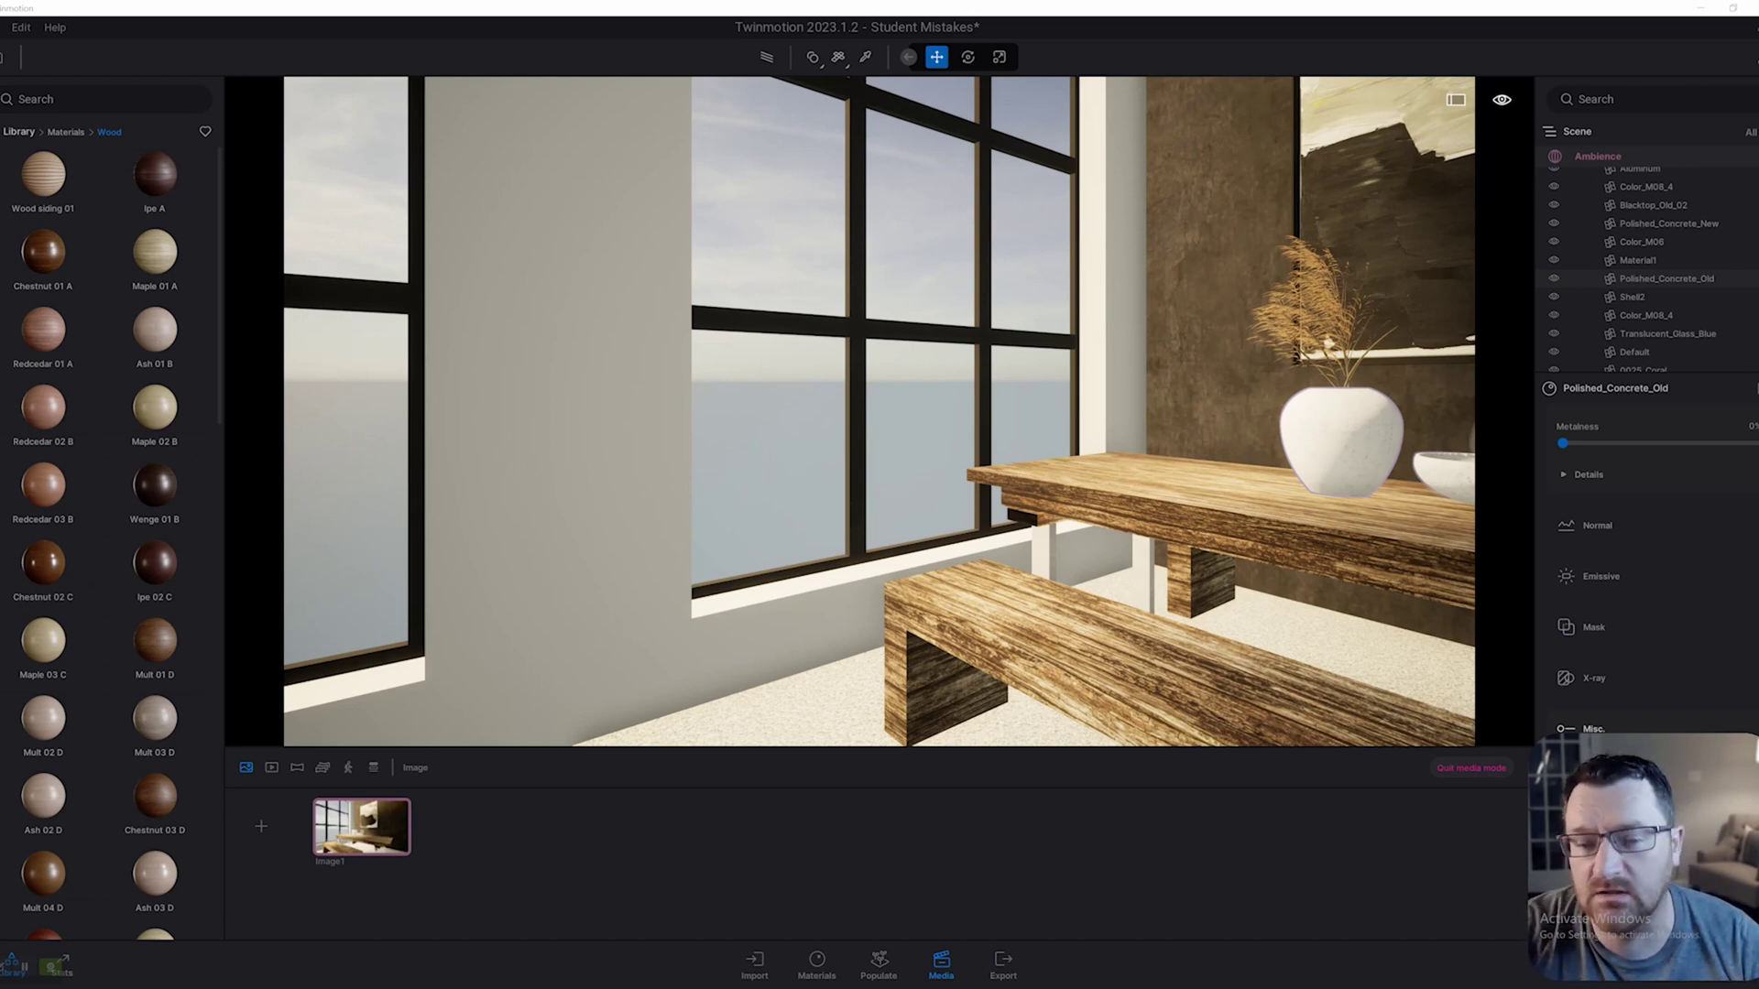
# - Hide the media dock and apply the Ipe A wood material to the wall between the windows
pyautogui.moveTo(879, 412); pyautogui.dragTo(717, 395, button='right')
pyautogui.press('w')
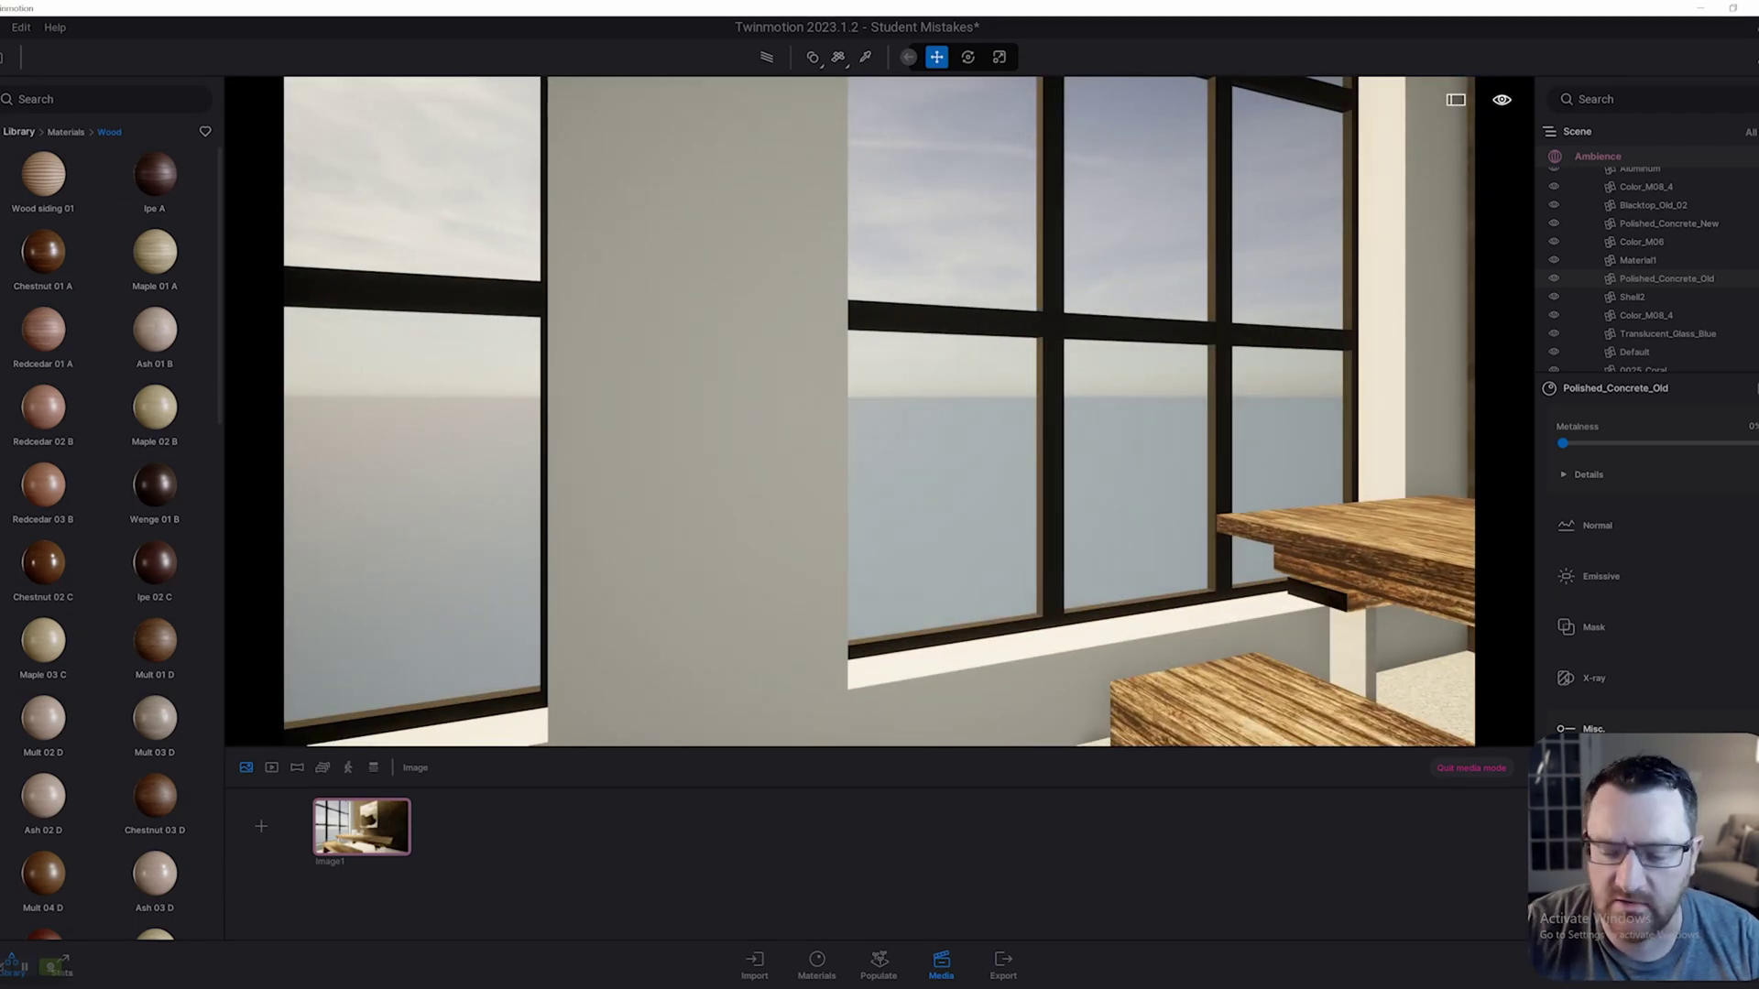
pyautogui.click(941, 965)
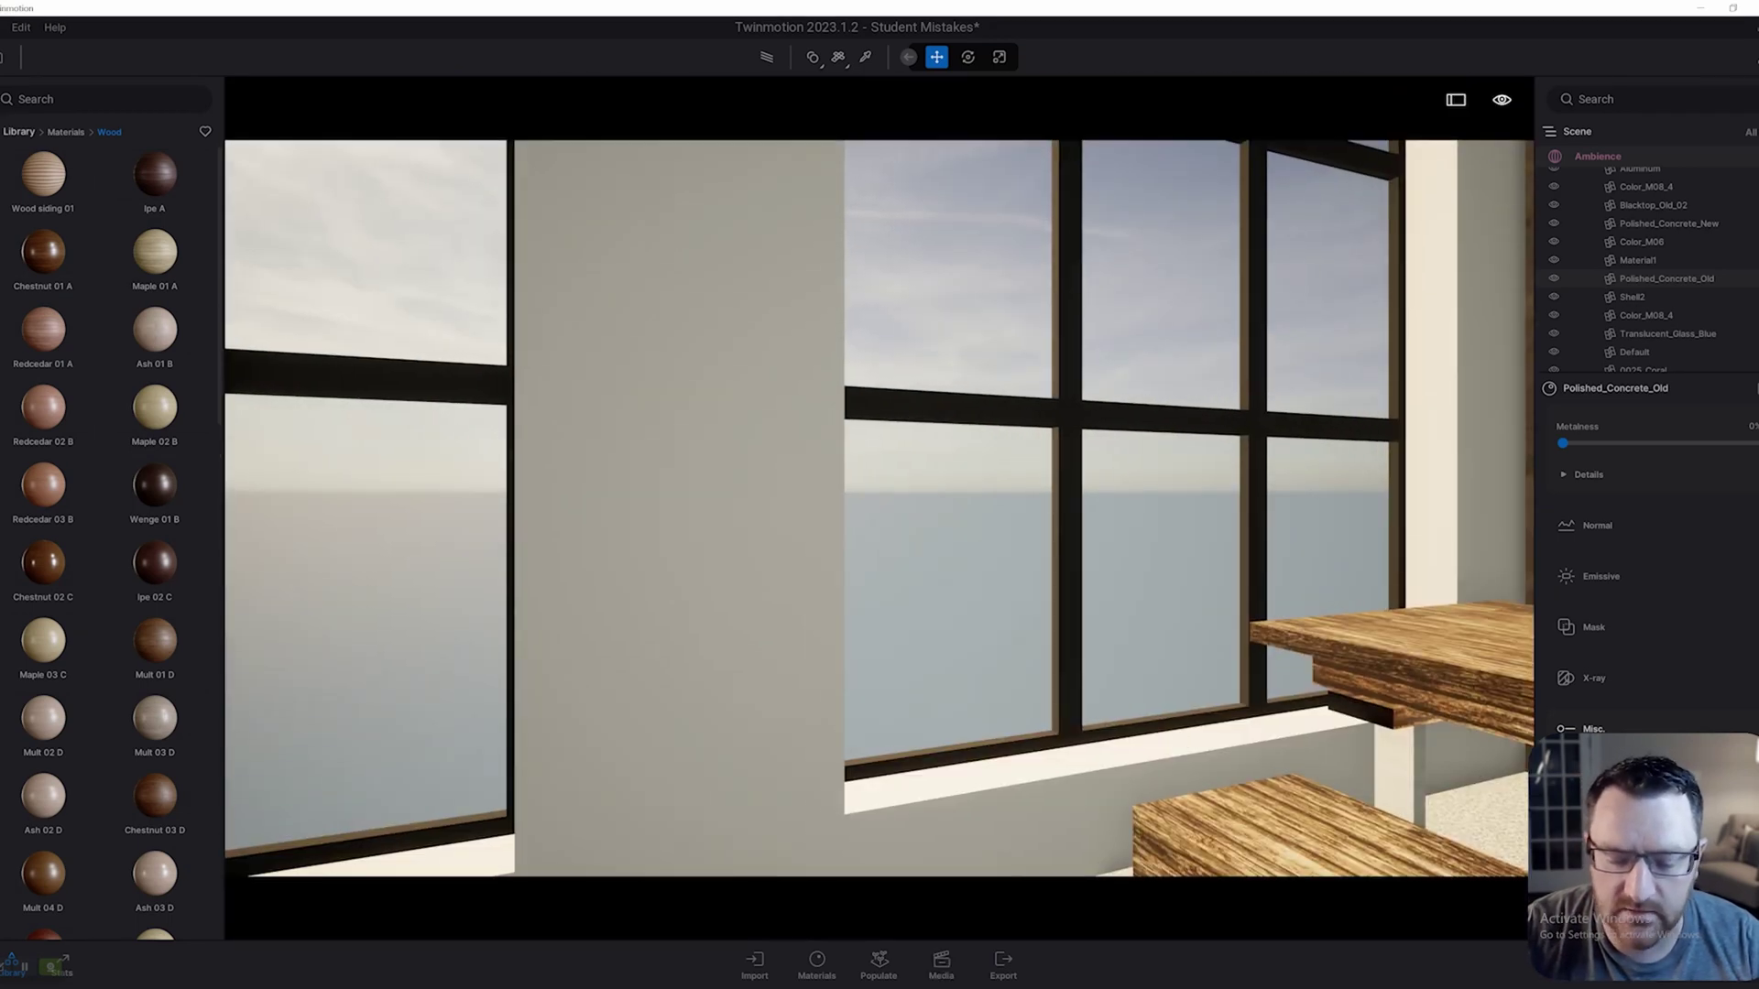
pyautogui.moveTo(880, 495); pyautogui.dragTo(856, 487, button='right')
pyautogui.press('w')
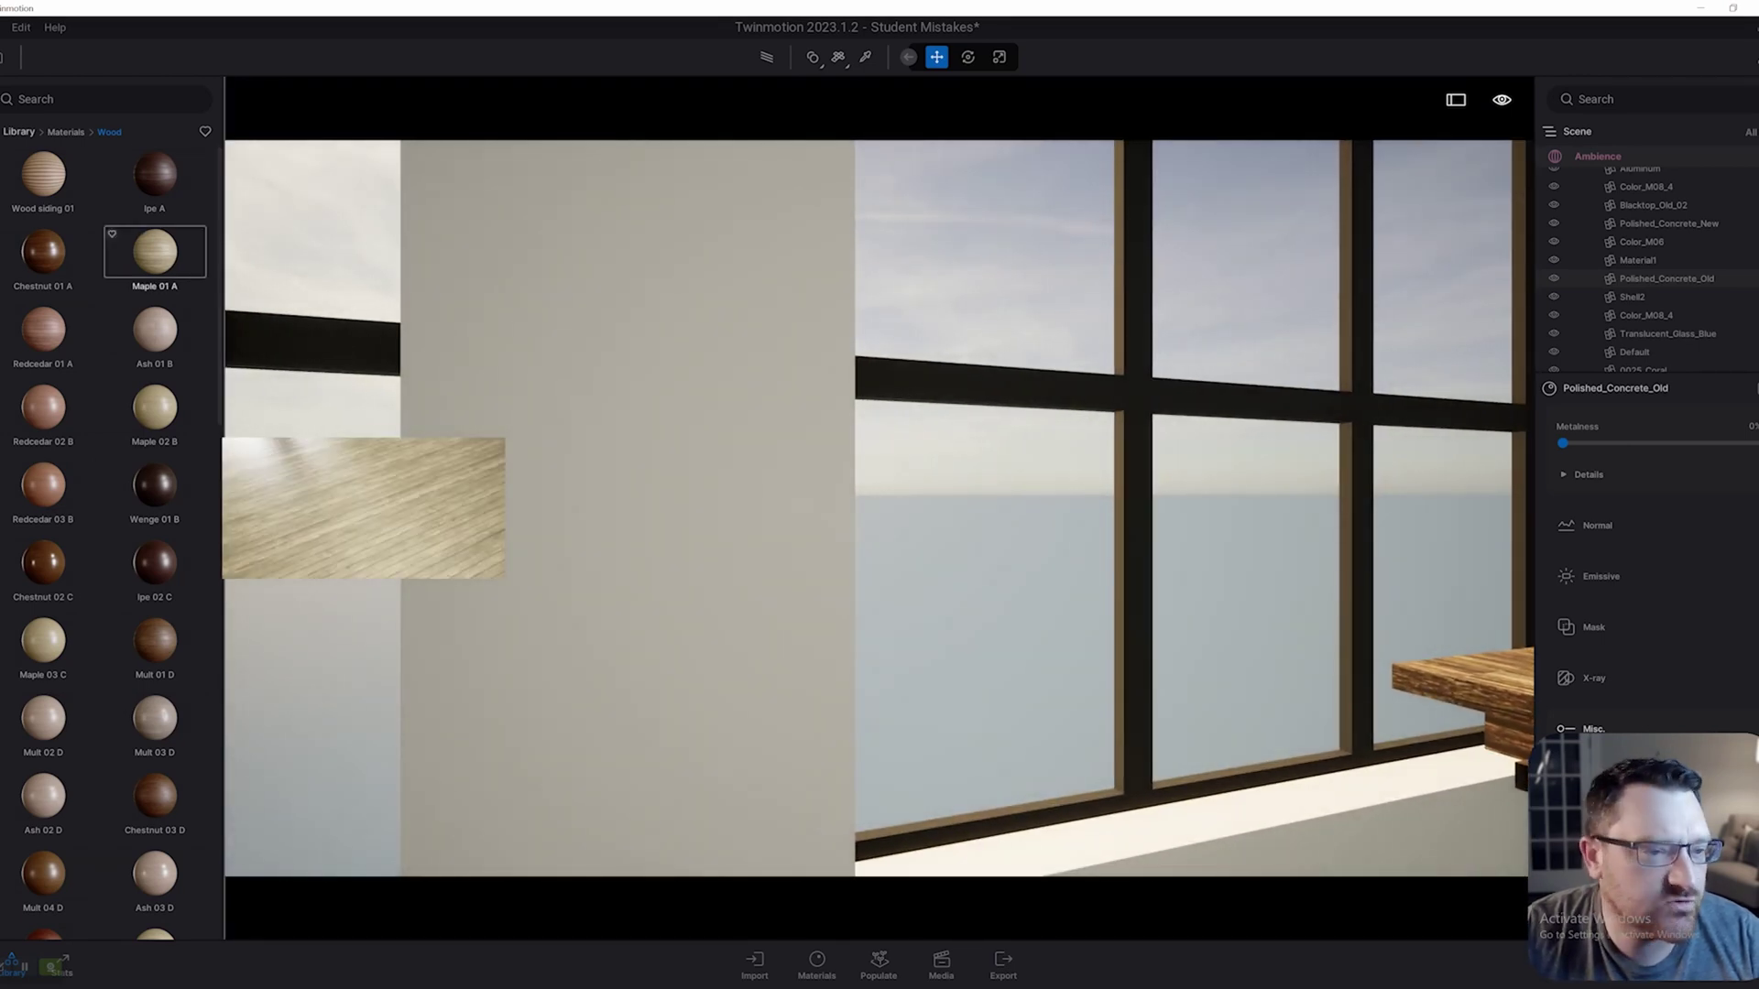
pyautogui.moveTo(155, 174); pyautogui.dragTo(587, 412)
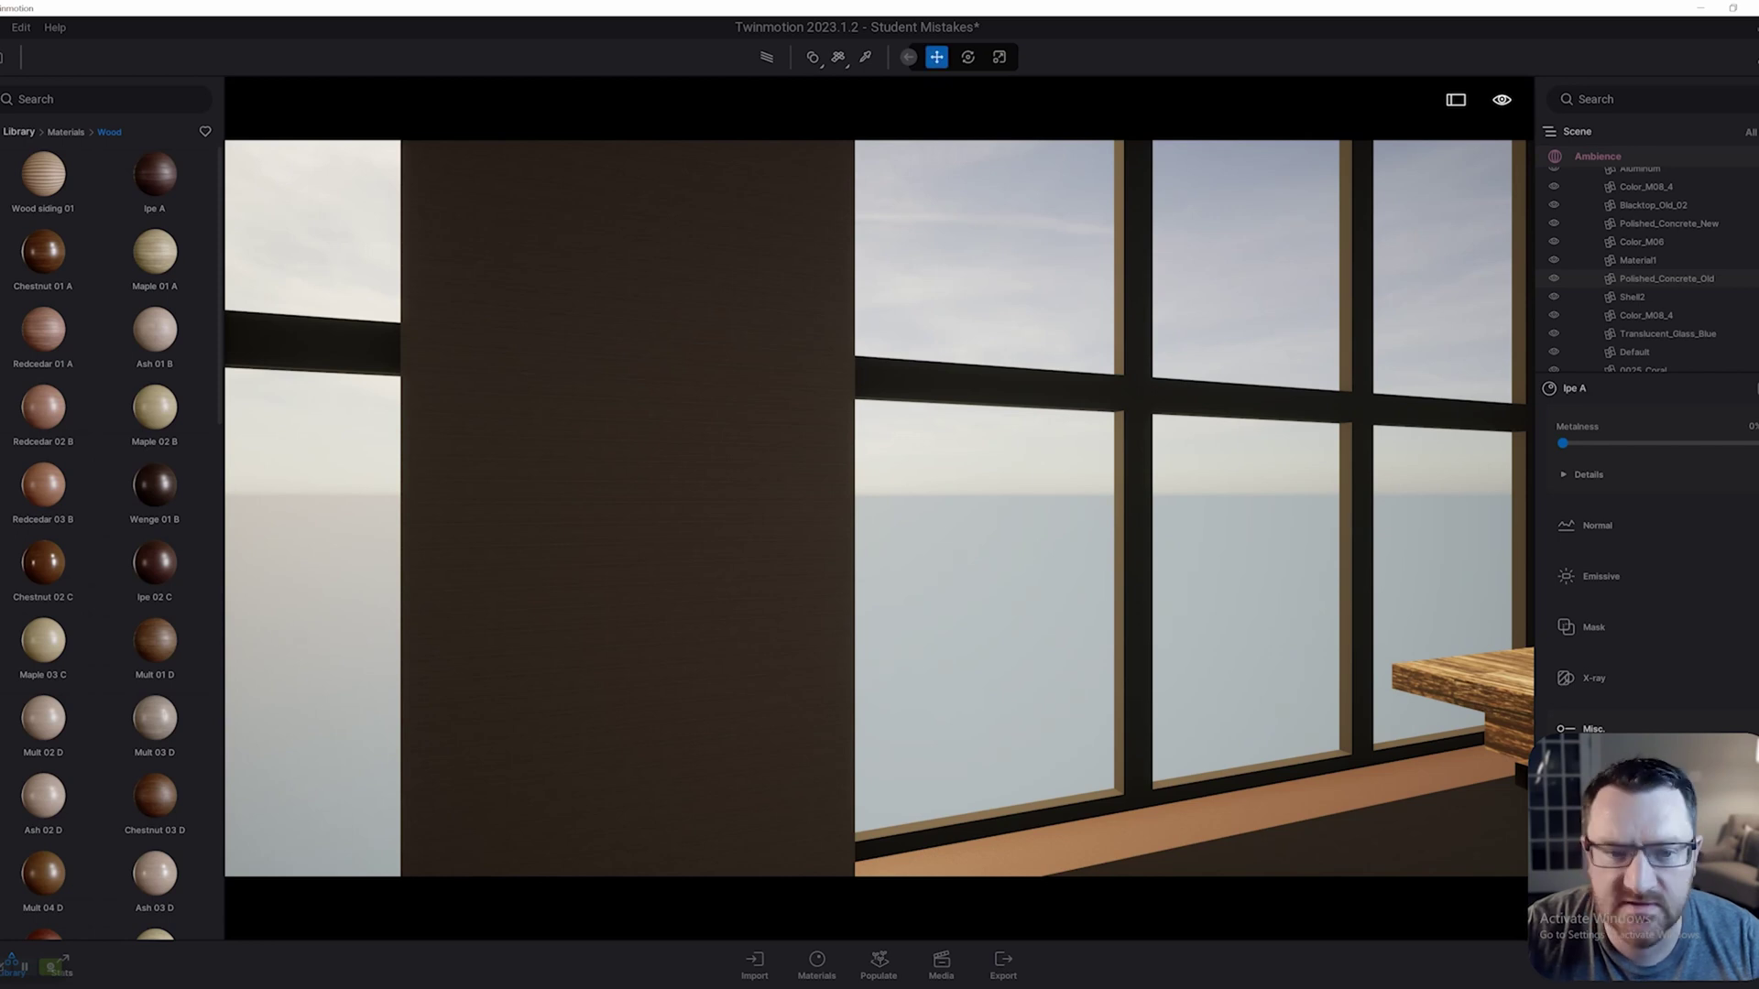
# - Examine the scale of the Ipe A wood texture on the window wall from up close and farther back
pyautogui.moveTo(879, 495); pyautogui.dragTo(806, 517, button='right')
pyautogui.press('w')
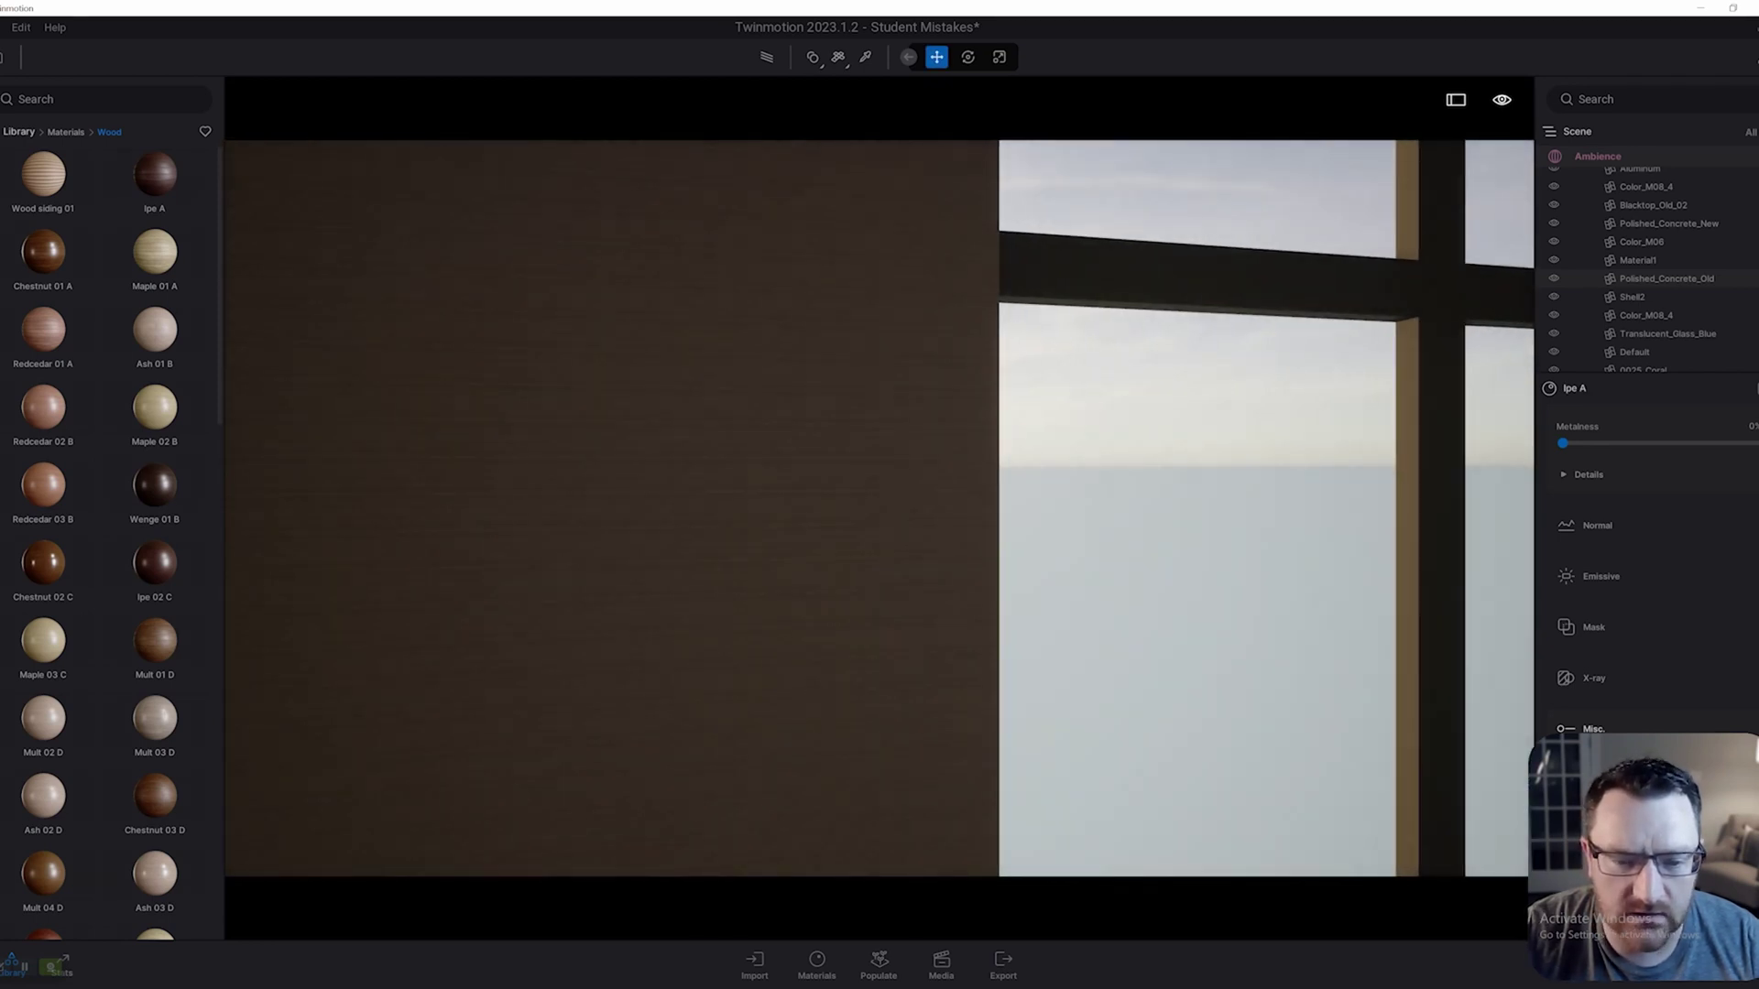
pyautogui.press('w')
pyautogui.press('s')
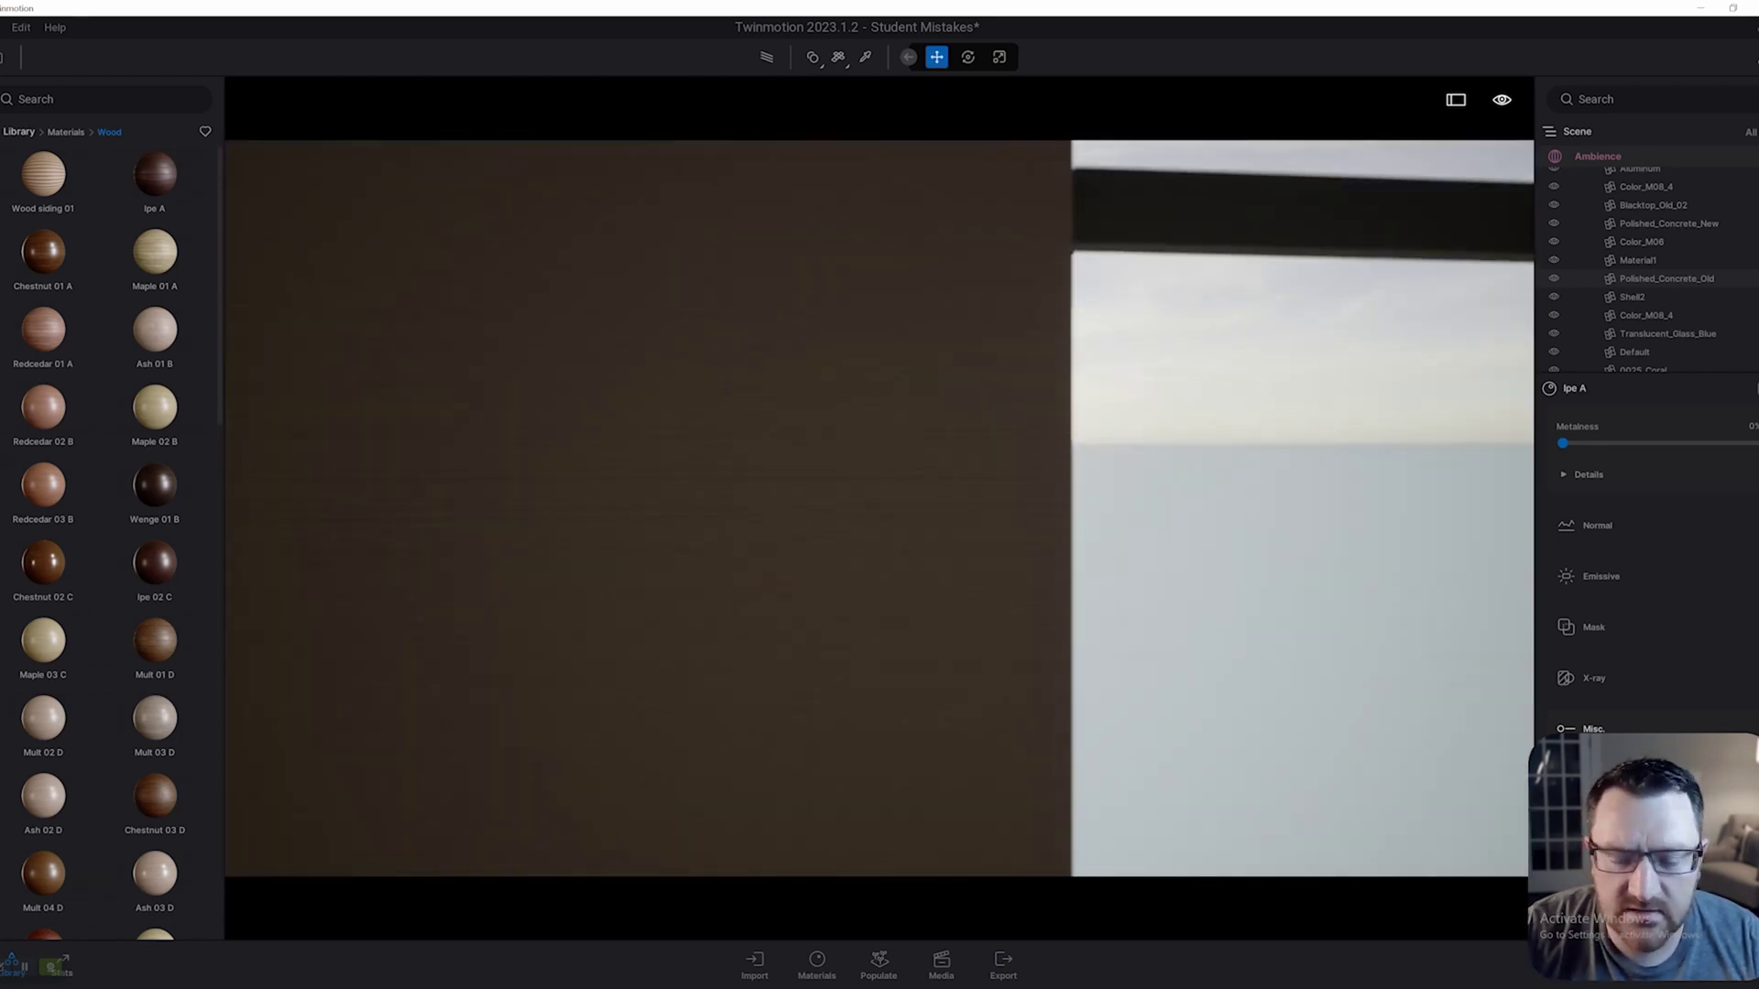
pyautogui.press('w')
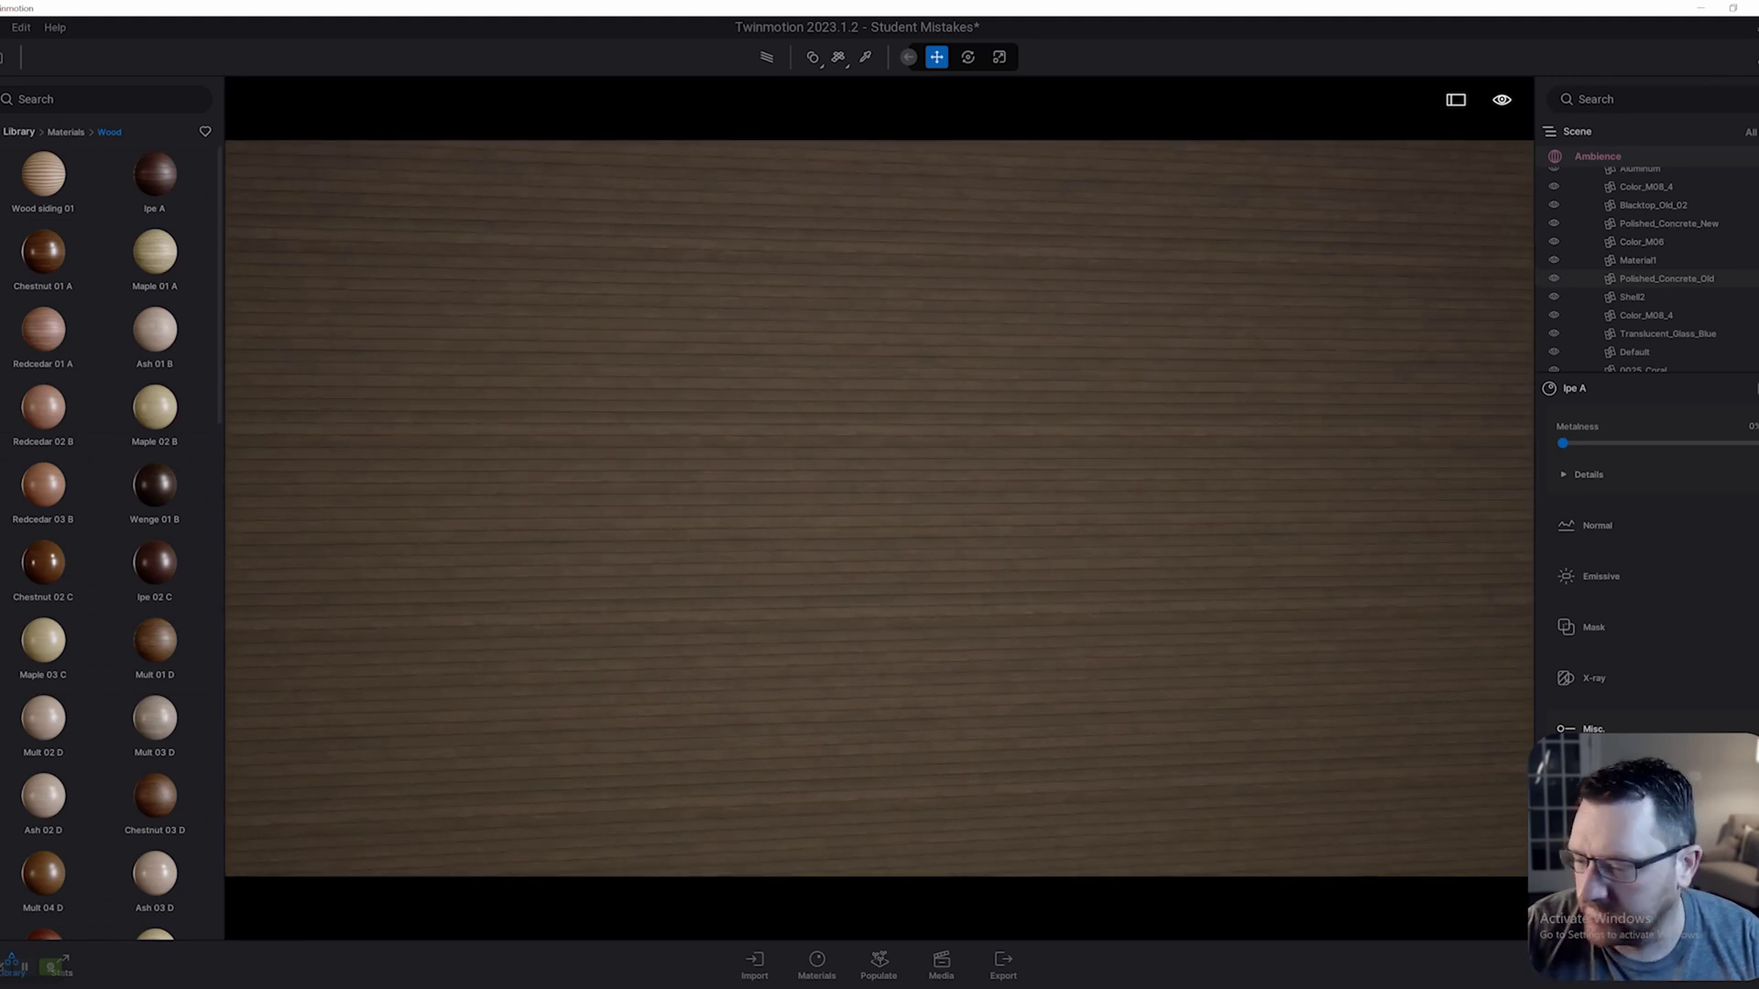
pyautogui.press('s')
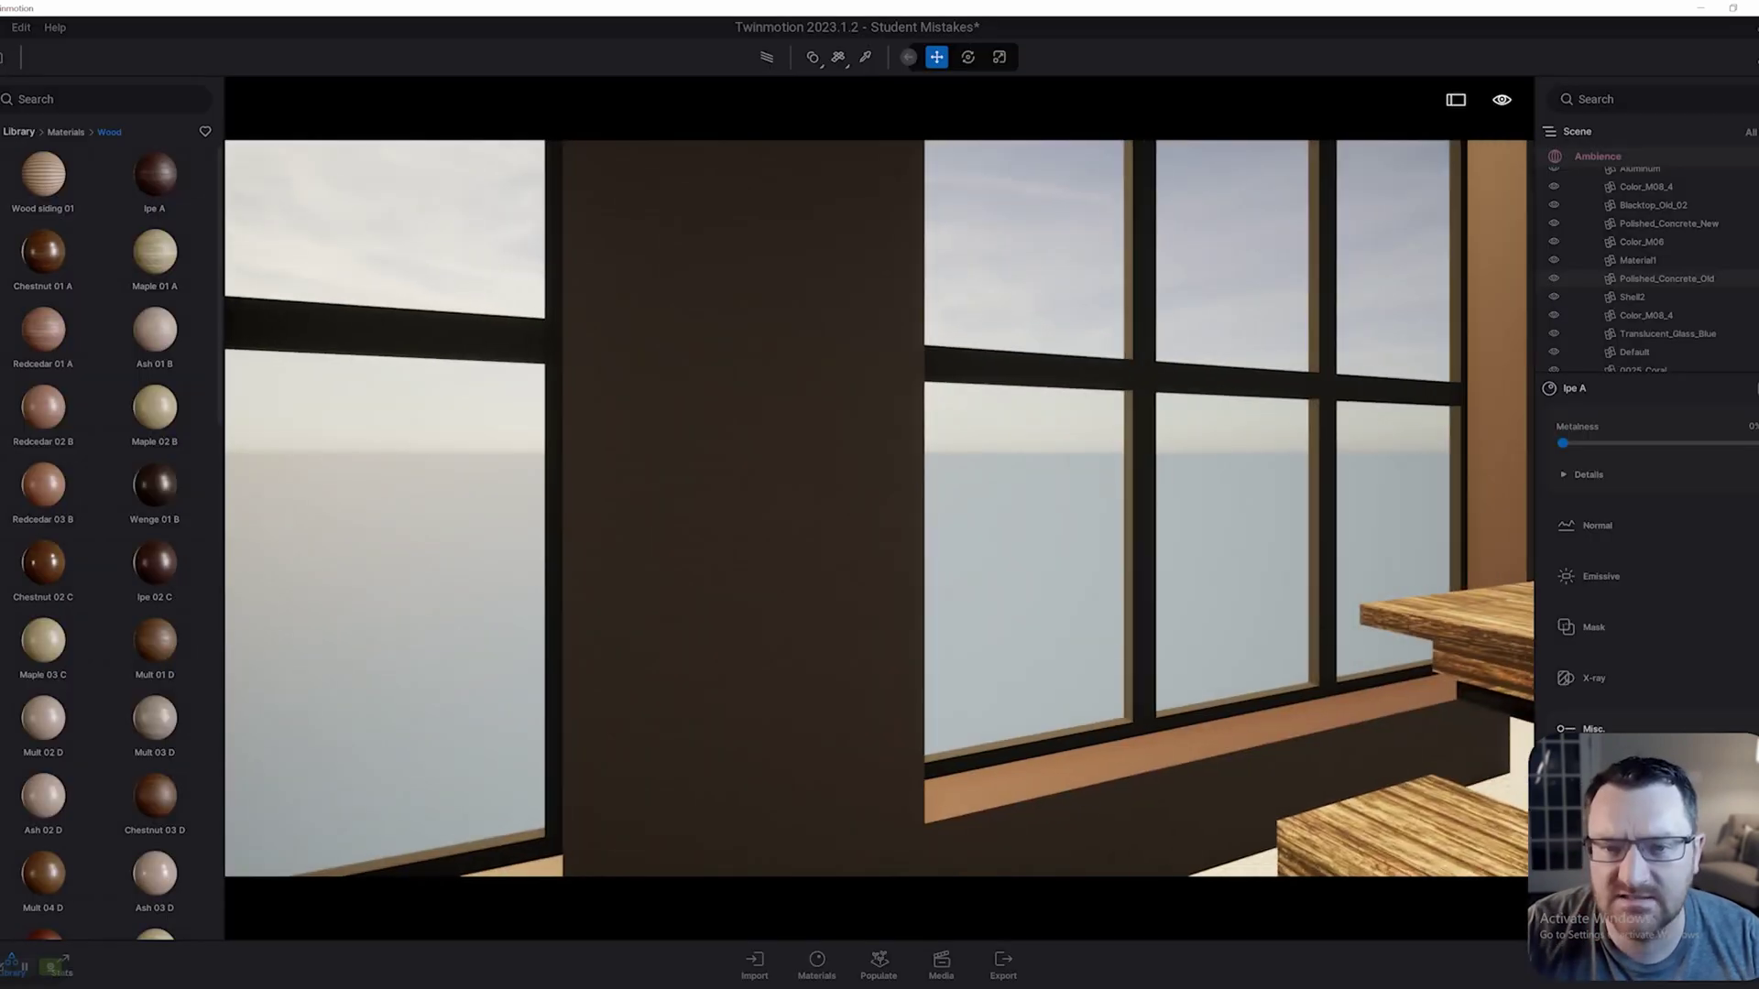
pyautogui.moveTo(880, 508); pyautogui.dragTo(810, 521, button='right')
pyautogui.press('s')
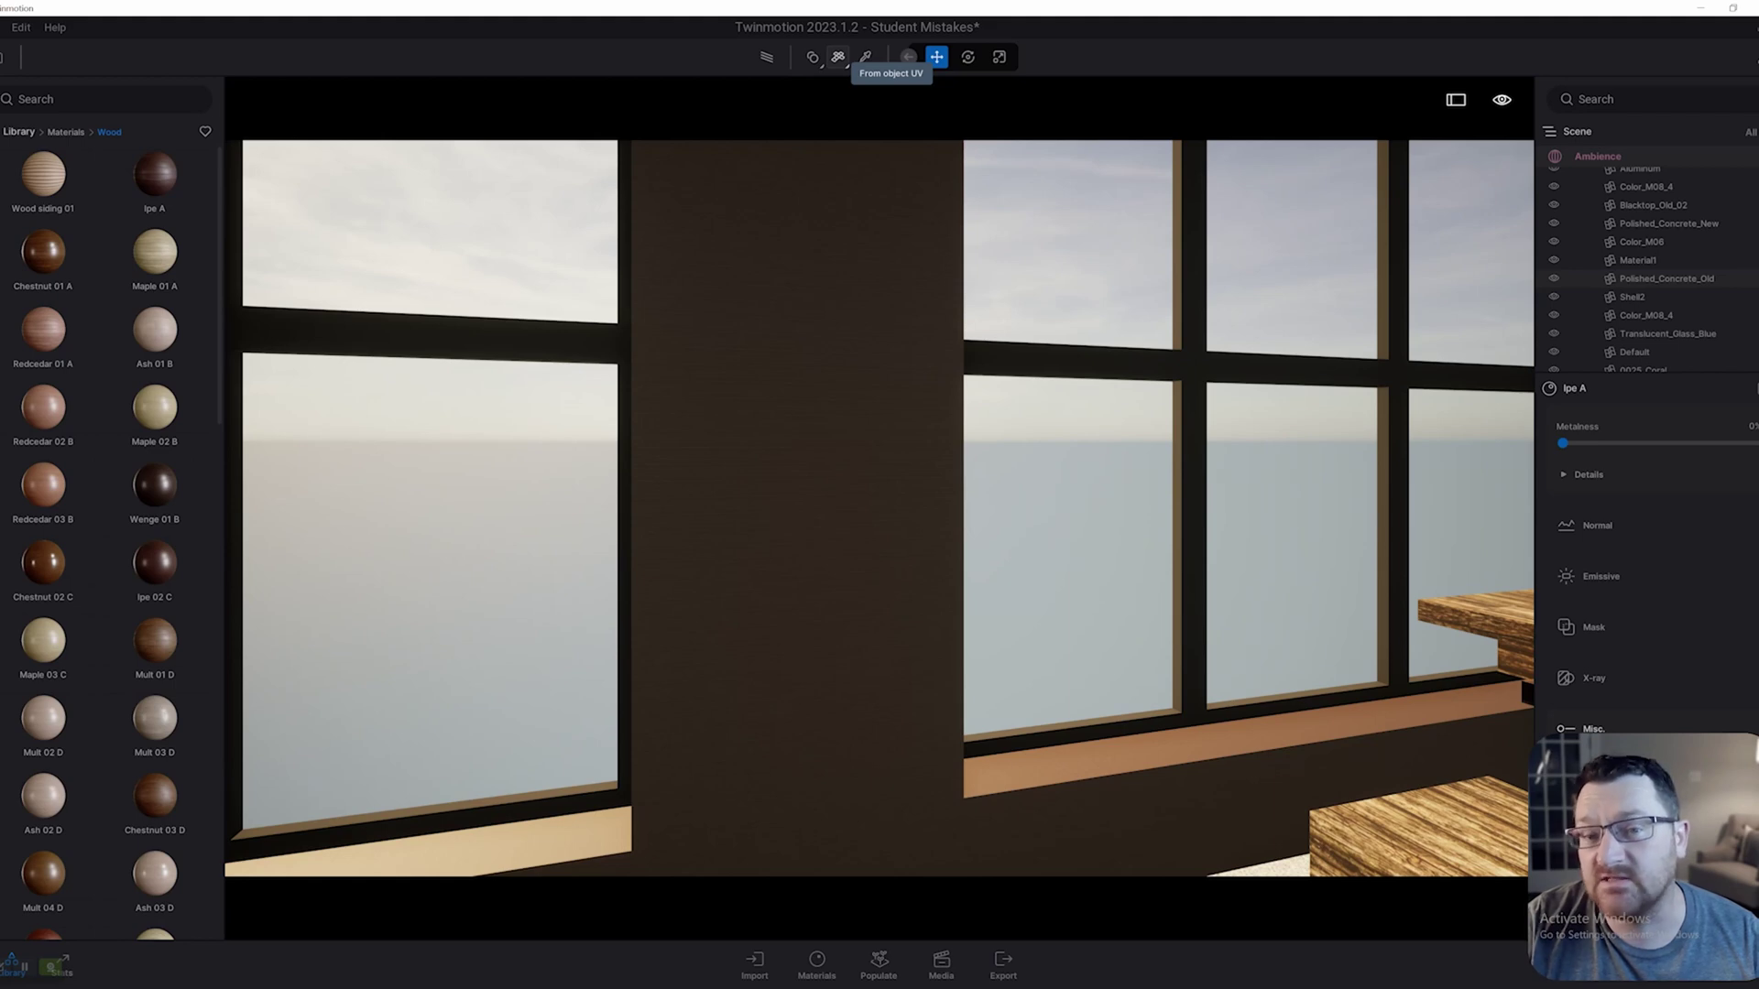
# - Try the Ipe A wood material on the wall behind the painting for comparison, and undo it
pyautogui.moveTo(870, 412)
pyautogui.mouseDown(button='right')
pyautogui.moveTo(1090, 439)
pyautogui.moveTo(1164, 431)
pyautogui.moveTo(1182, 394)
pyautogui.moveTo(1237, 381)
pyautogui.mouseUp(button='right')
pyautogui.press('w')
pyautogui.moveTo(155, 174); pyautogui.dragTo(990, 513)
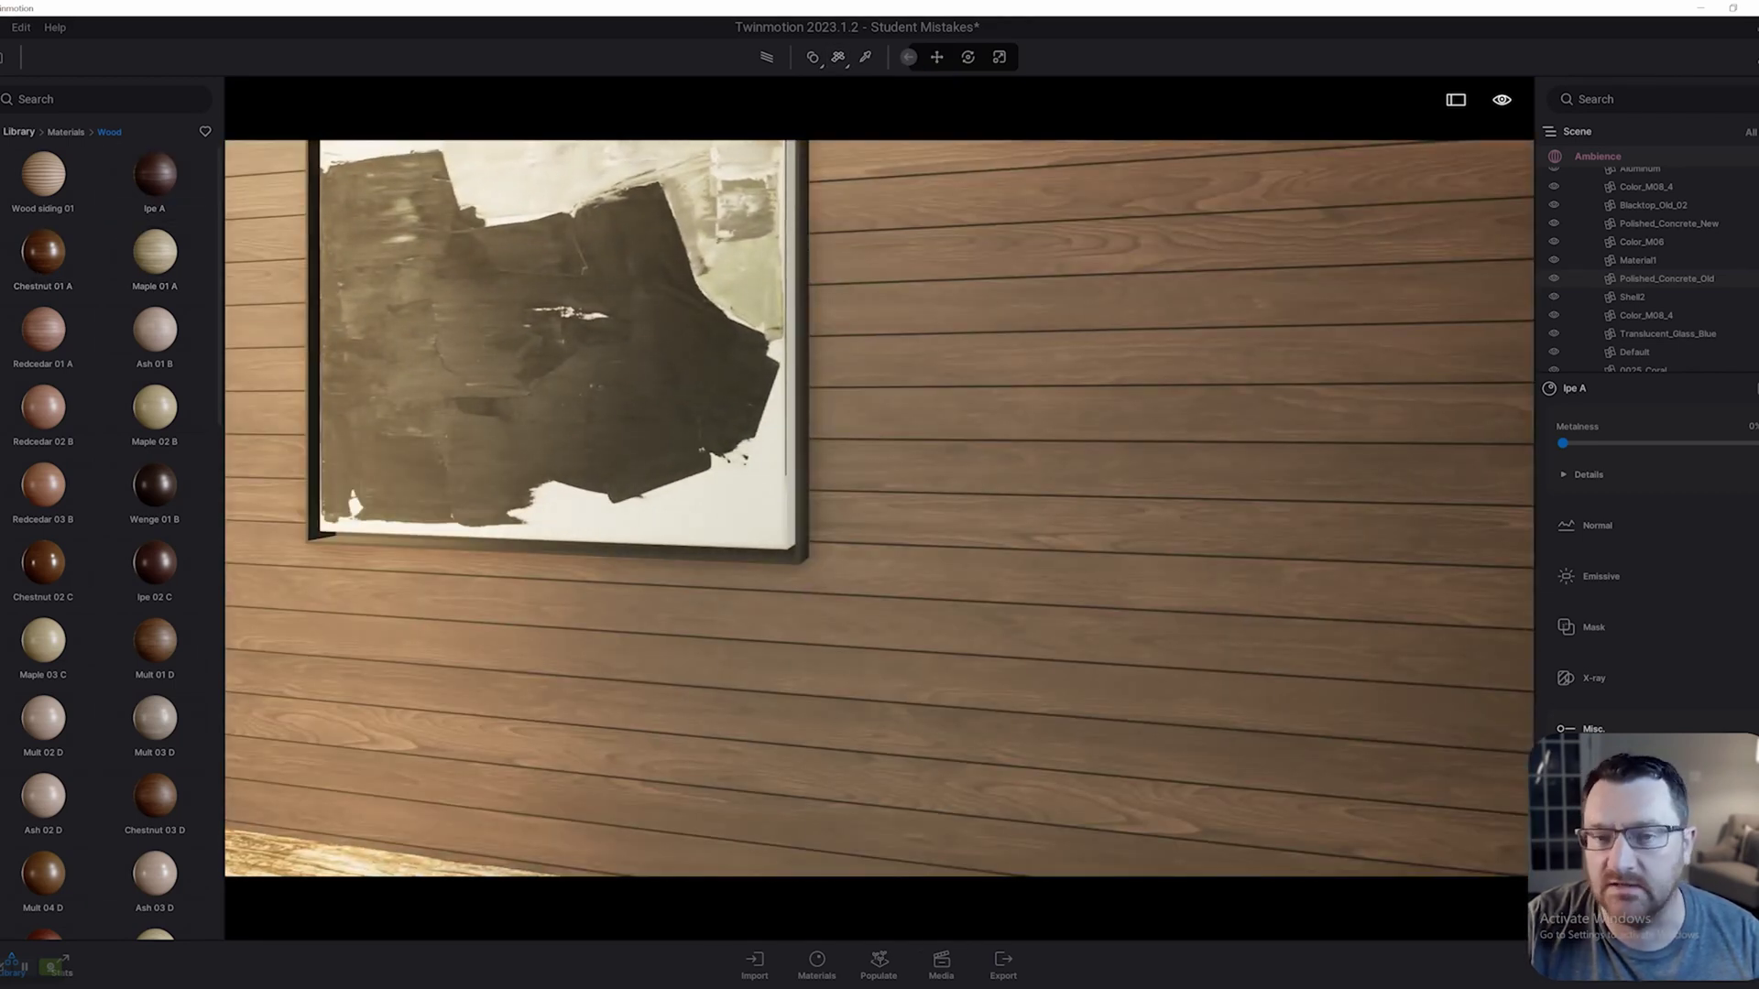
pyautogui.press('s')
pyautogui.moveTo(990, 513); pyautogui.dragTo(440, 513, button='right')
pyautogui.hotkey('ctrl', 'z')
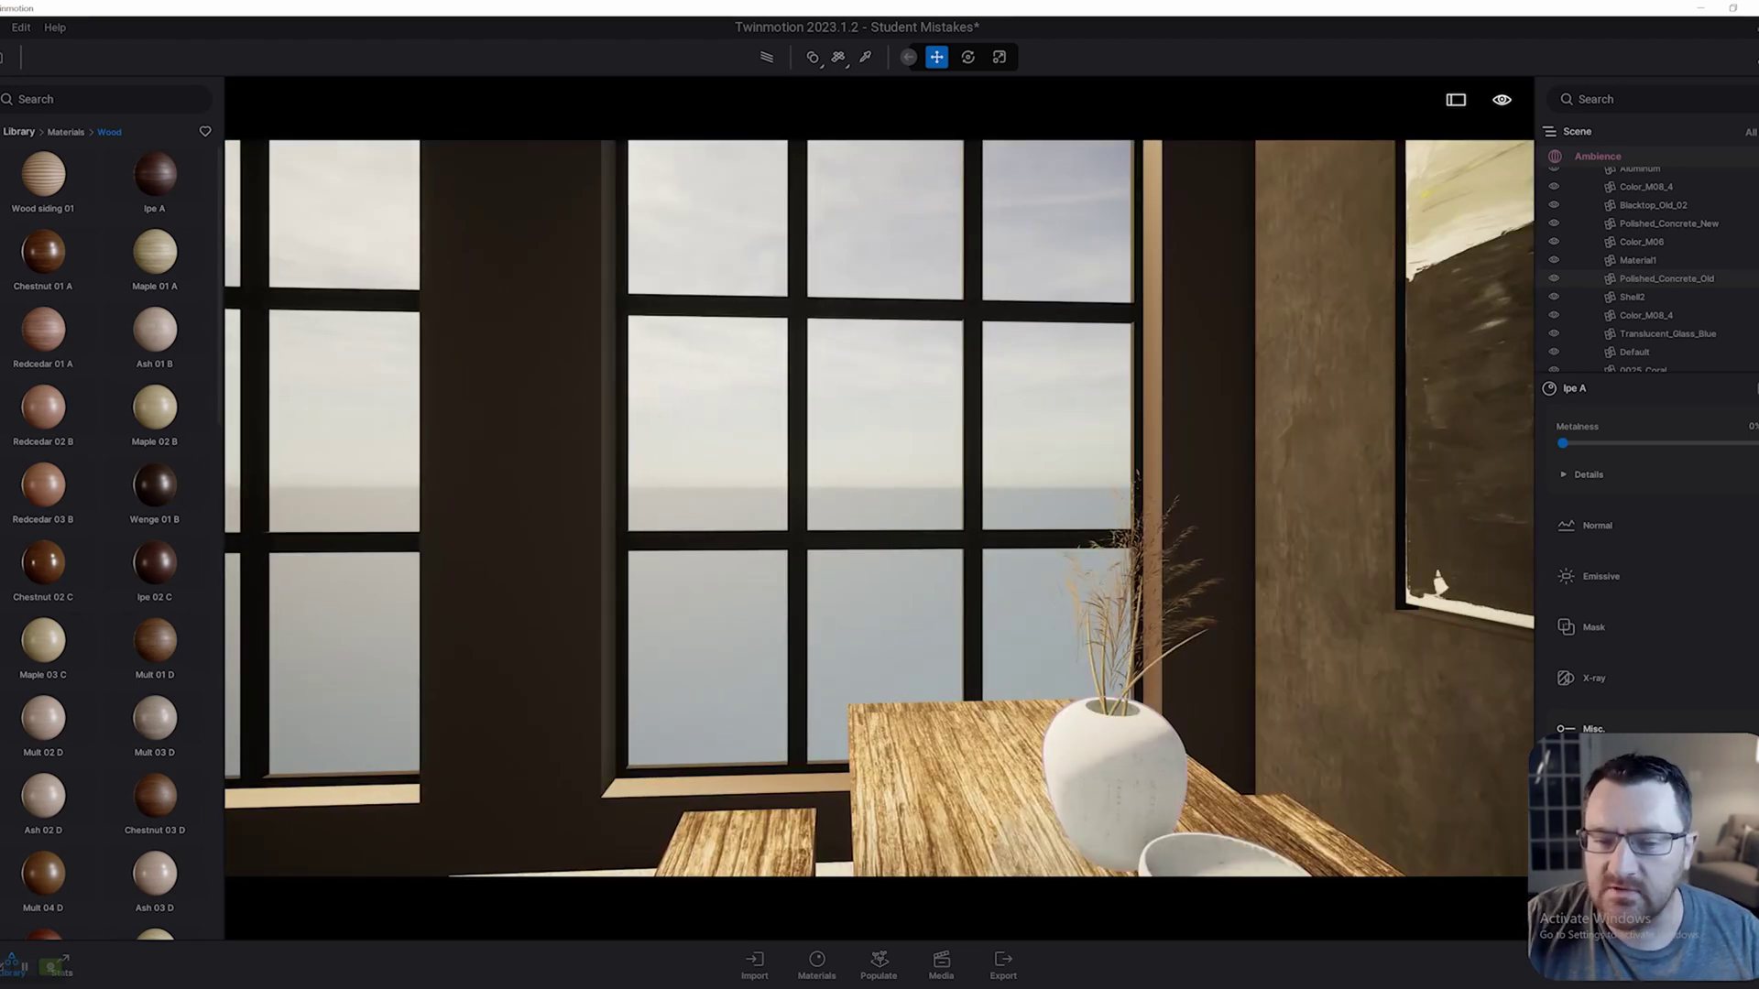
# - Switch the UV projection to Cubic UVs and reapply the Ipe A wood material to the wall between the windows
pyautogui.press('Left')
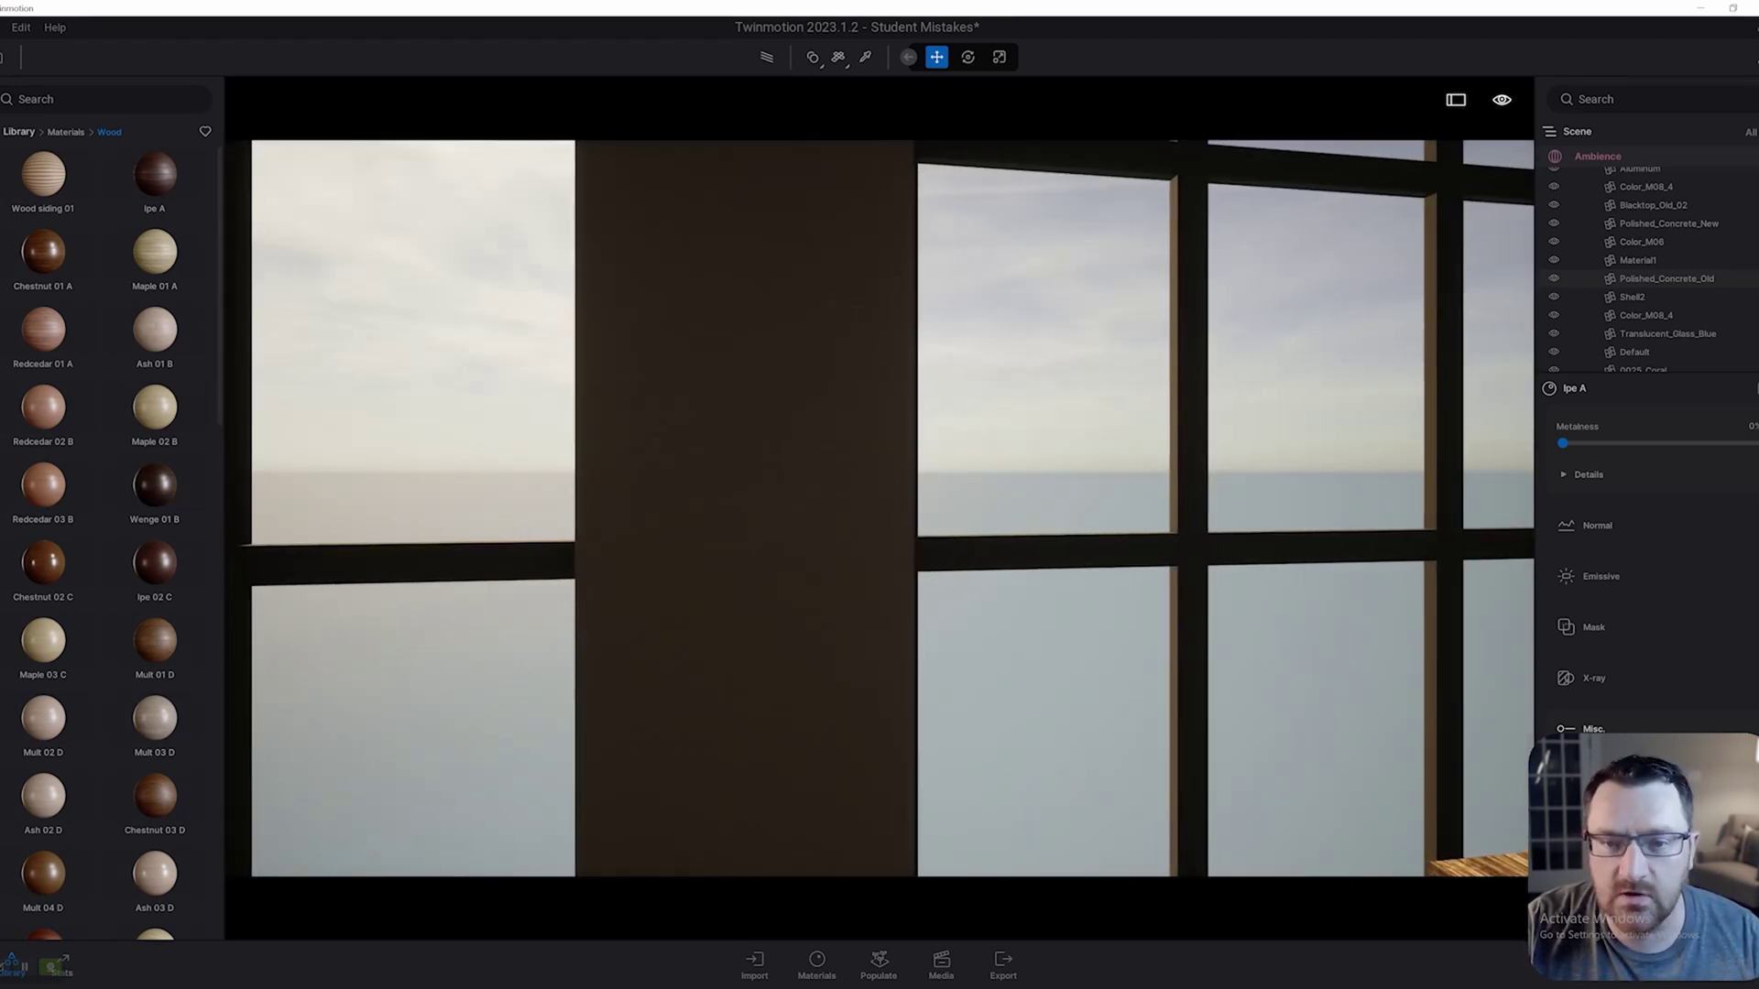
pyautogui.click(838, 56)
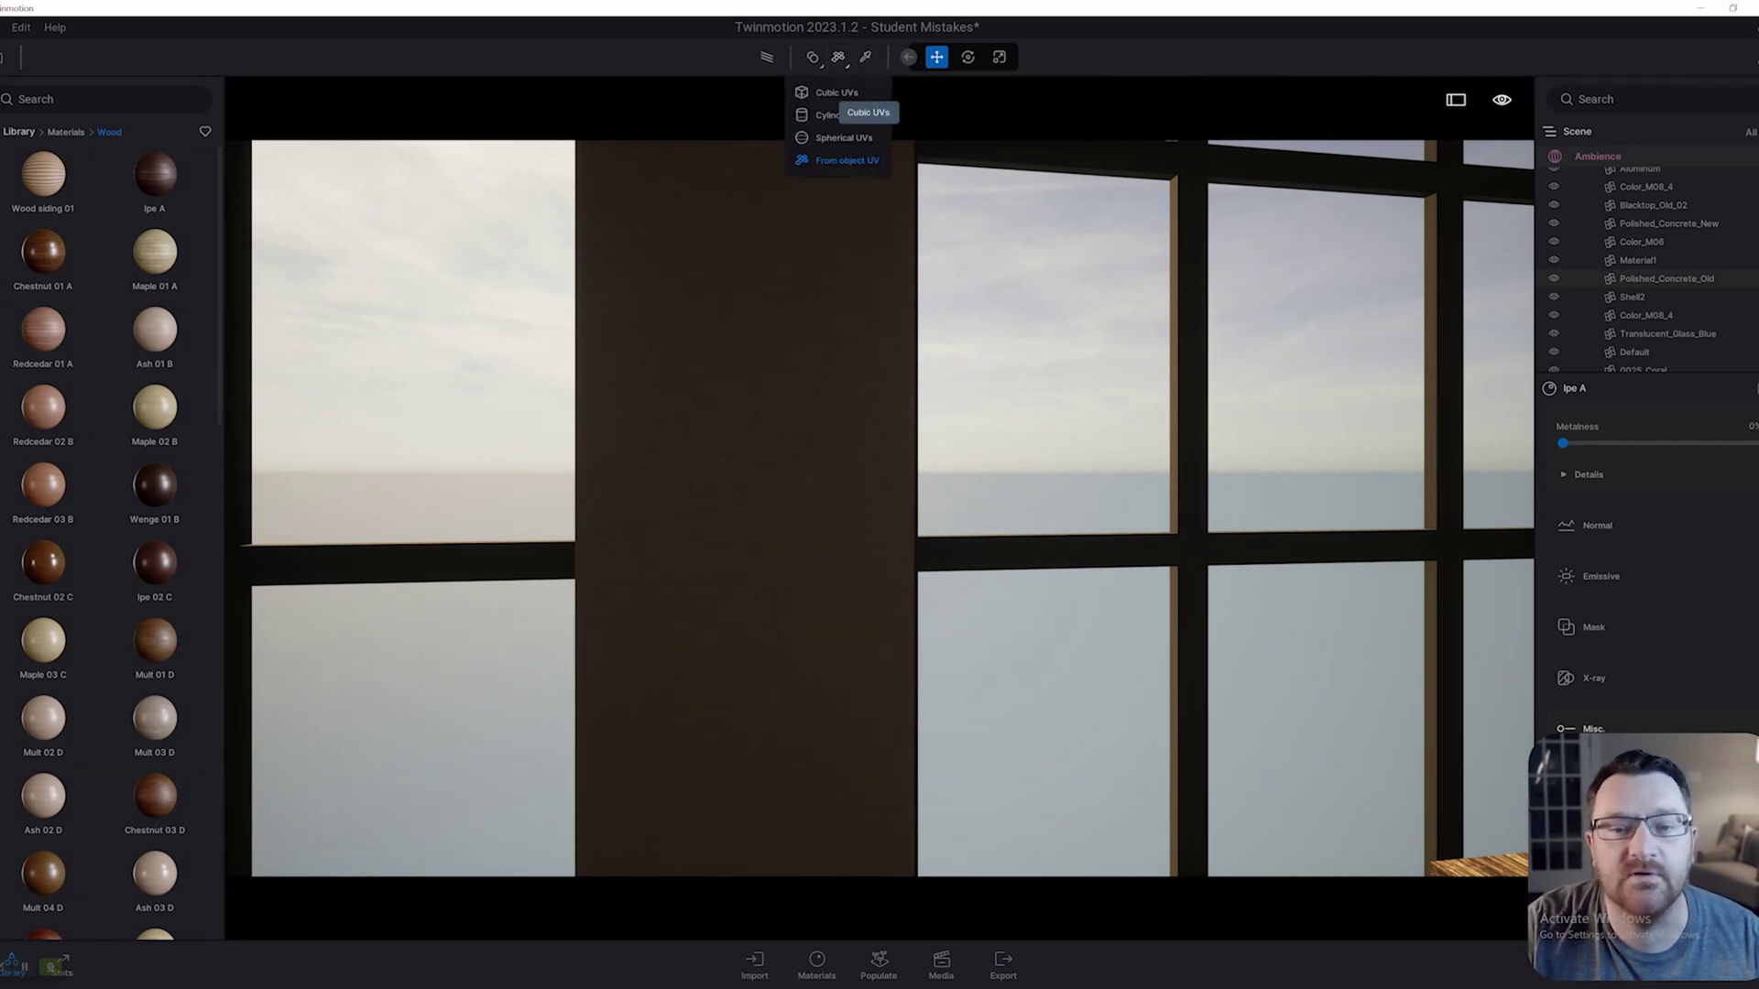
pyautogui.click(835, 92)
pyautogui.moveTo(154, 174)
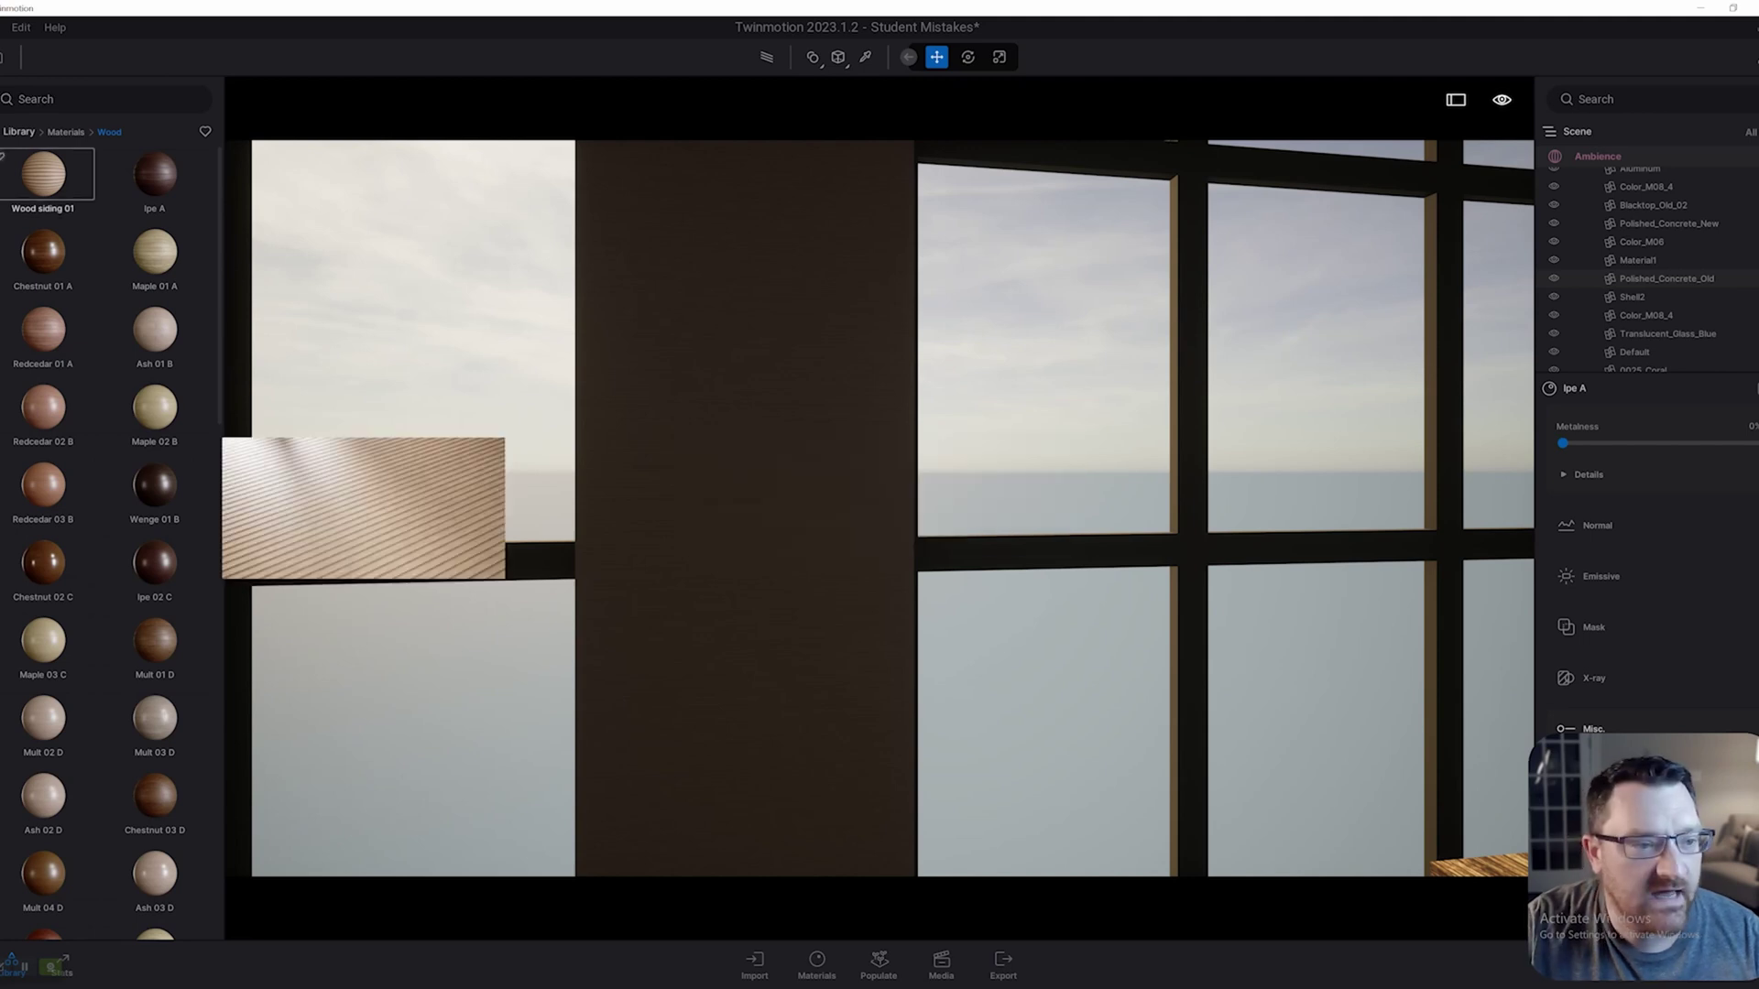
pyautogui.moveTo(155, 174); pyautogui.dragTo(745, 440)
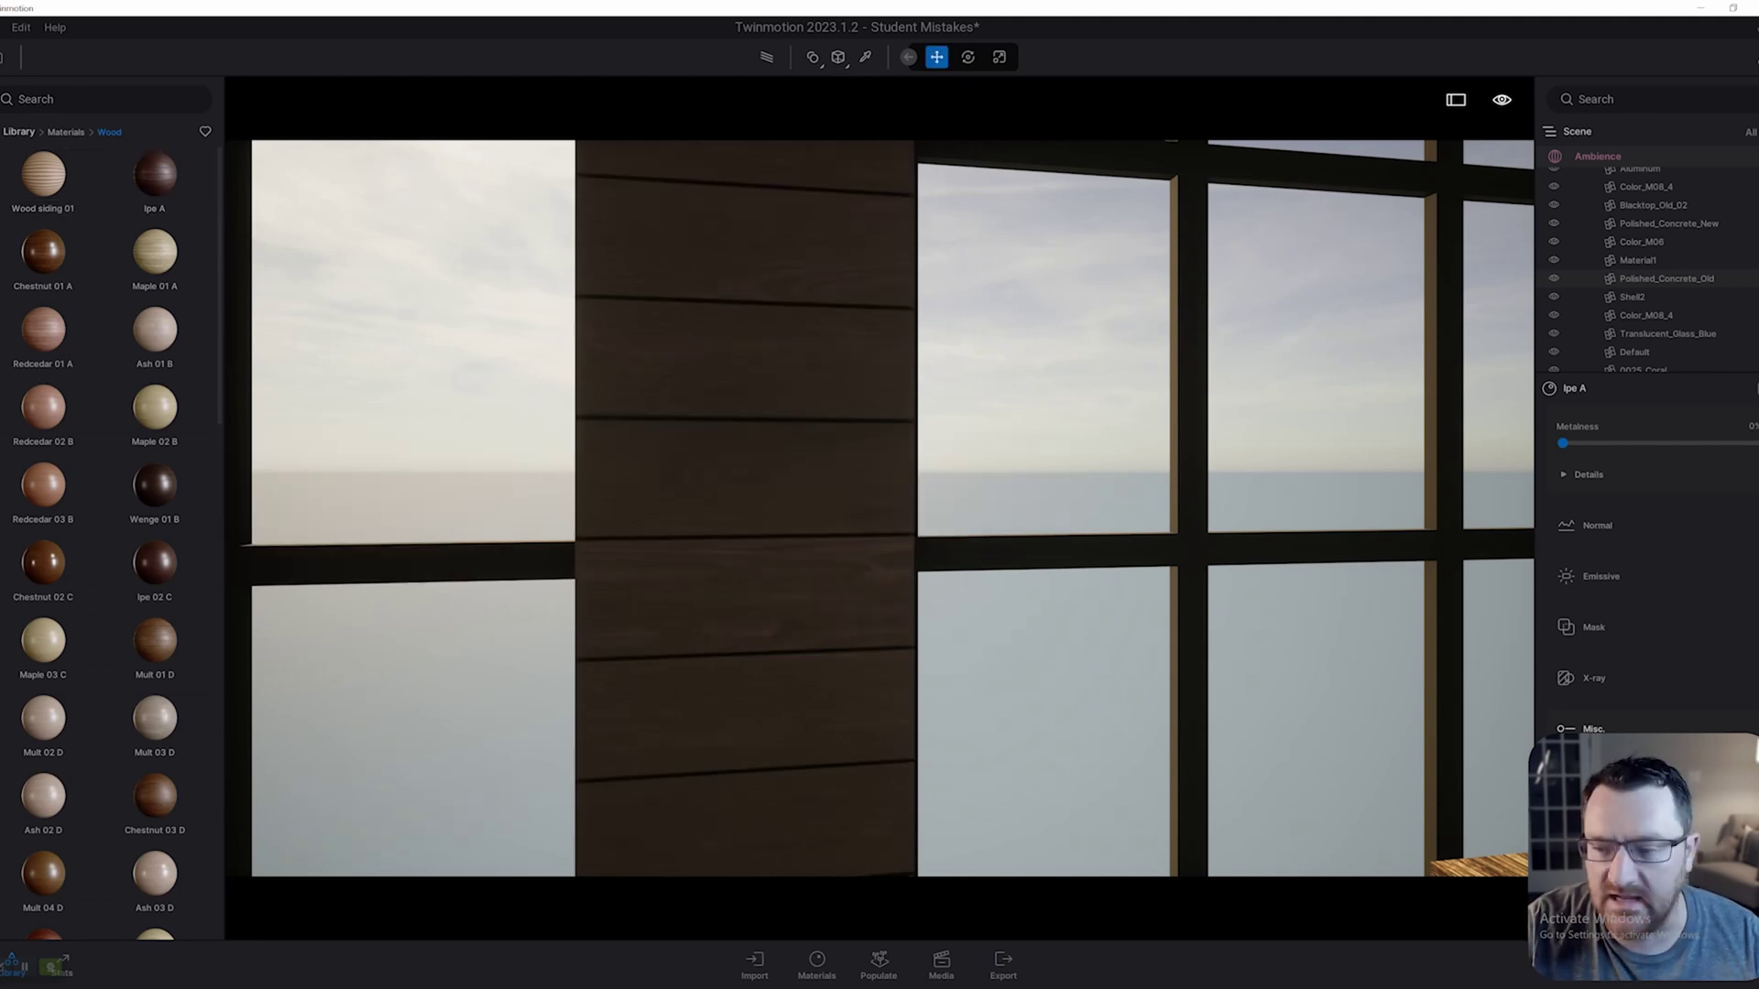
pyautogui.scroll(-5, 880, 508)
pyautogui.scroll(3, 879, 509)
pyautogui.scroll(2, 879, 508)
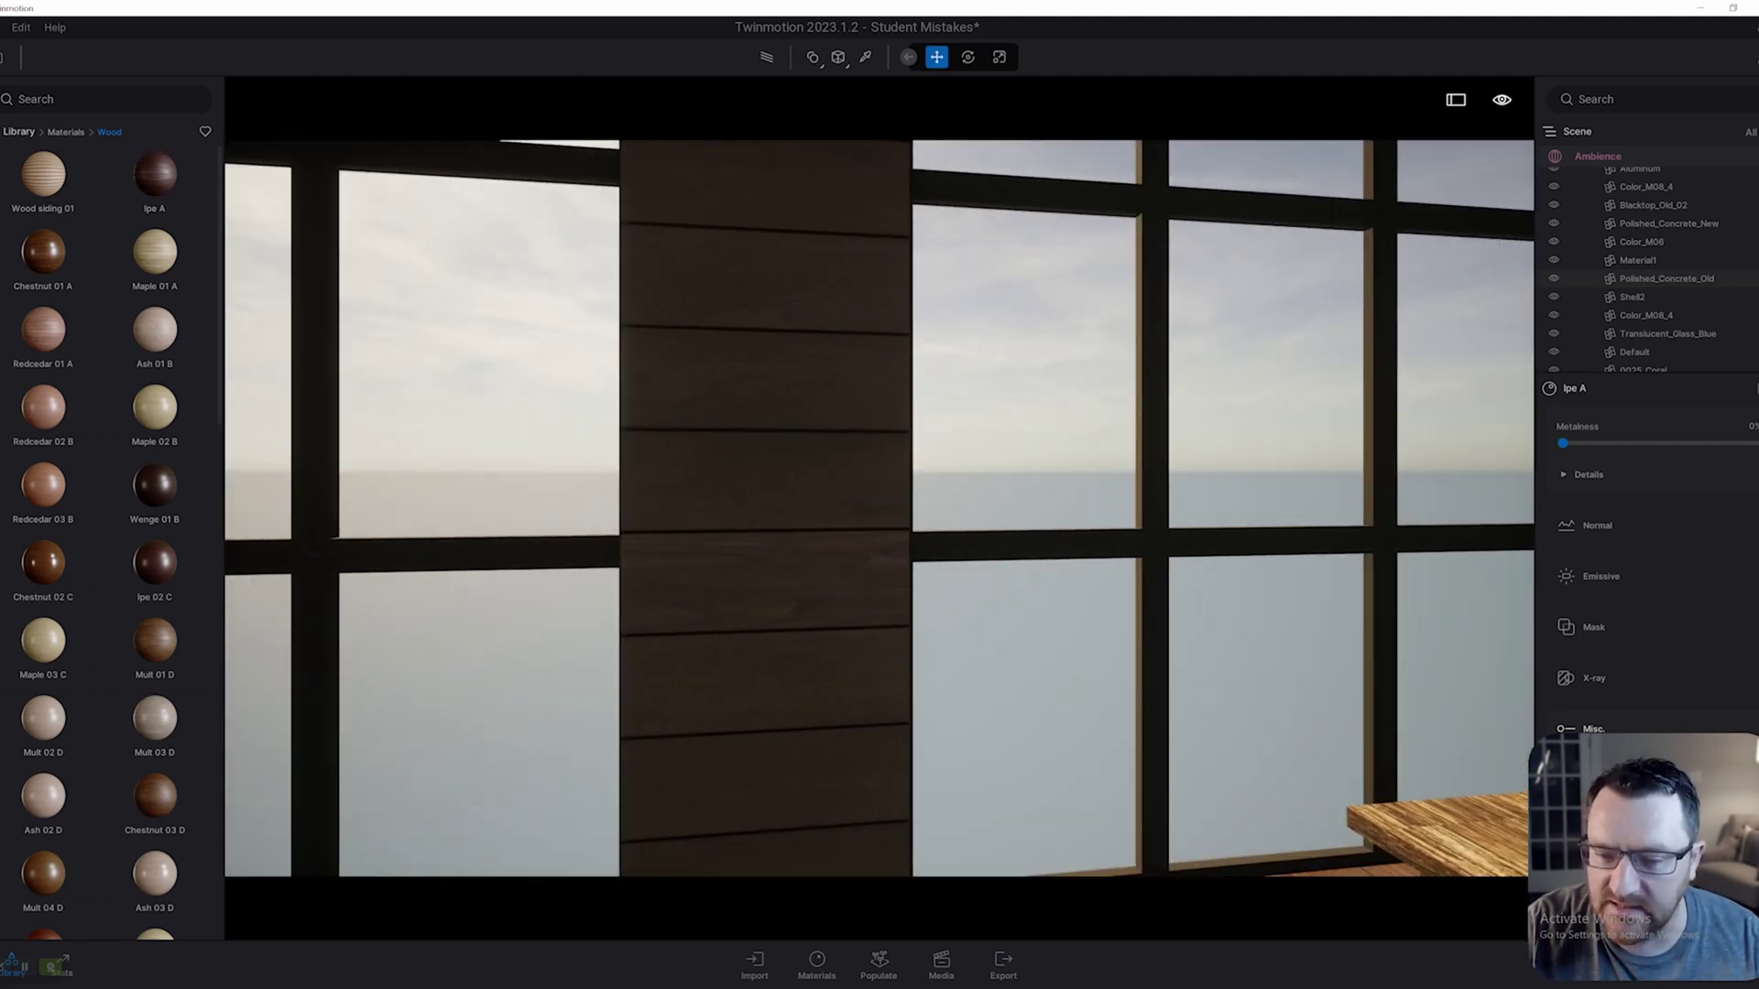
pyautogui.moveTo(879, 508)
pyautogui.mouseDown(button='right')
pyautogui.moveTo(1155, 509)
pyautogui.moveTo(1301, 586)
pyautogui.moveTo(953, 692)
pyautogui.moveTo(957, 642)
pyautogui.moveTo(1012, 596)
pyautogui.mouseUp(button='right')
pyautogui.scroll(-2, 879, 508)
pyautogui.press('Down')
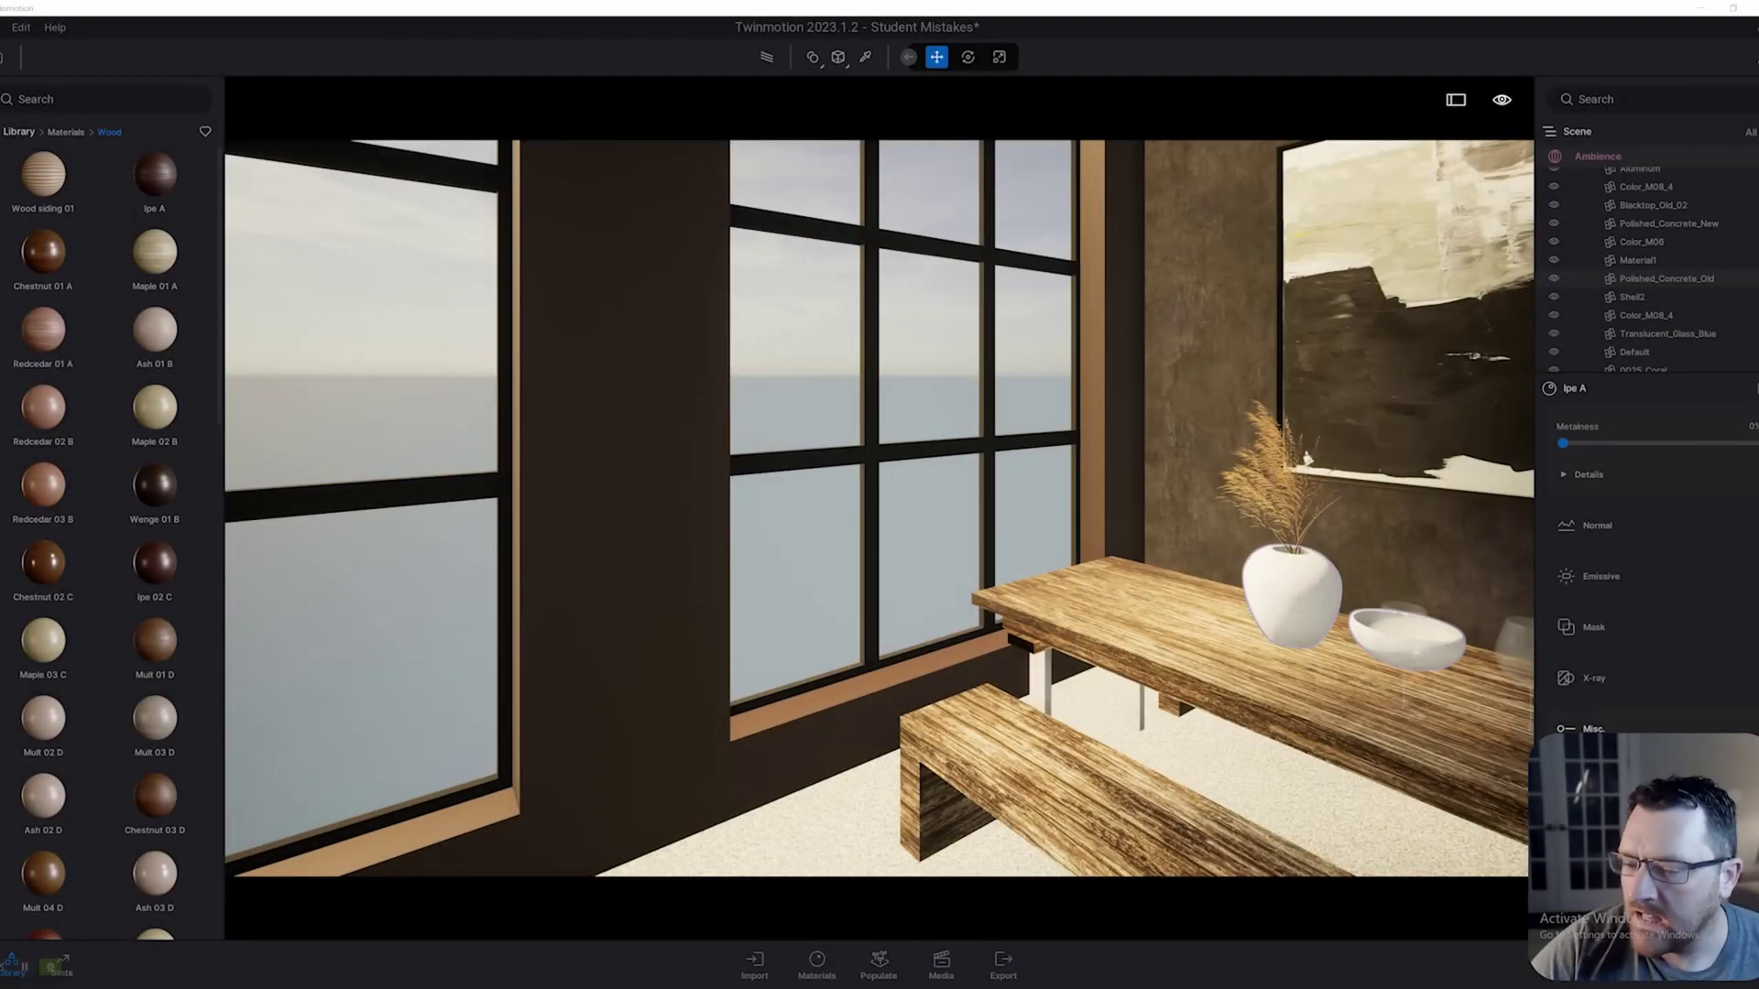
# - Examine the glasses, bowl and vase on the table up close, along with the scene graph's object category filters
pyautogui.moveTo(879, 509); pyautogui.dragTo(1104, 539, button='right')
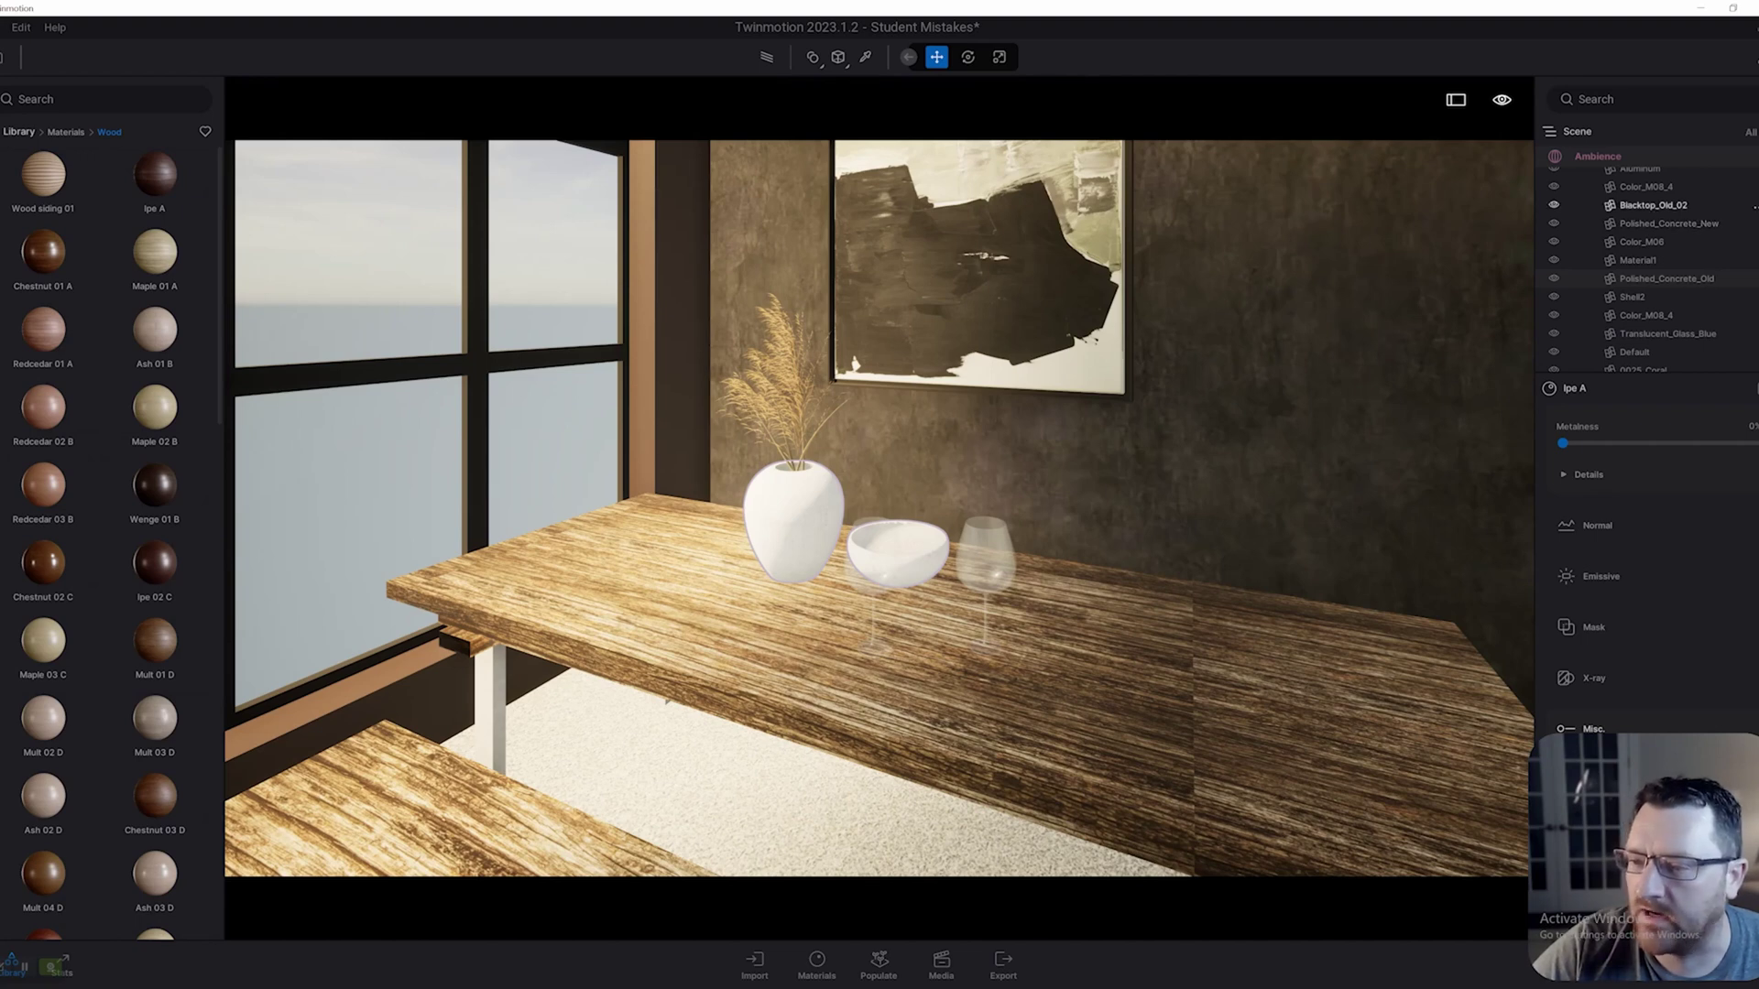
pyautogui.scroll(-2, 1649, 199)
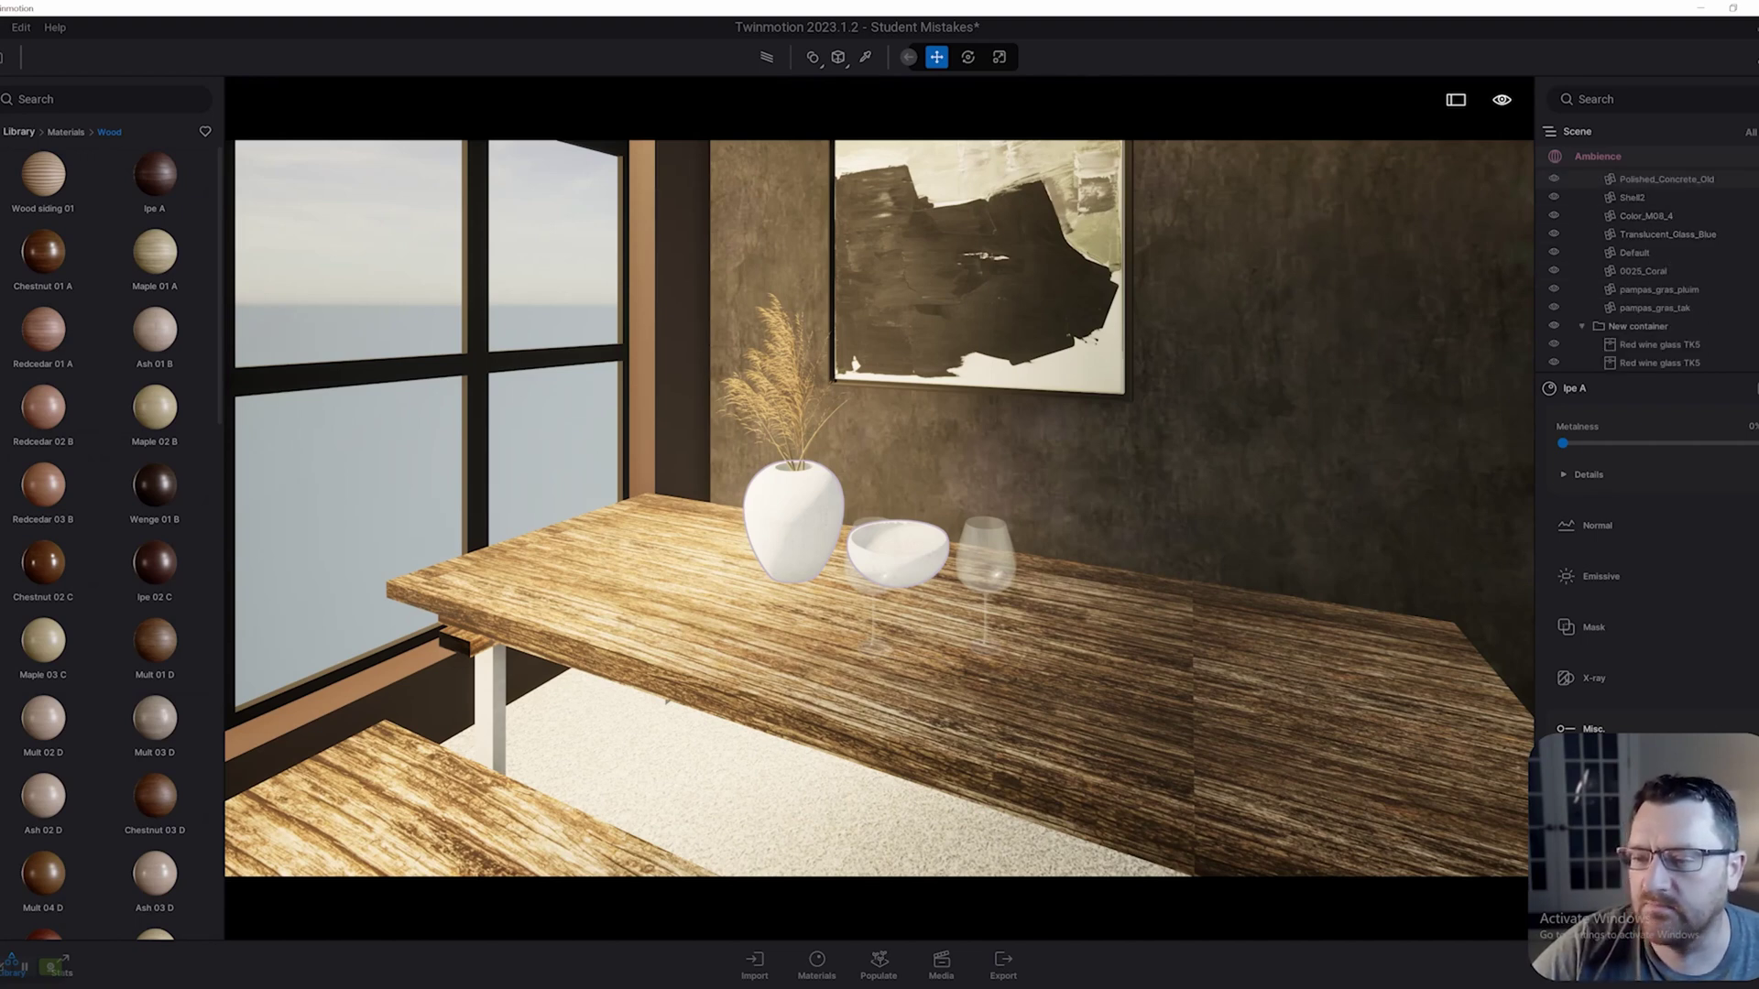
pyautogui.press('w')
pyautogui.press('w')
pyautogui.moveTo(880, 508); pyautogui.dragTo(989, 481, button='right')
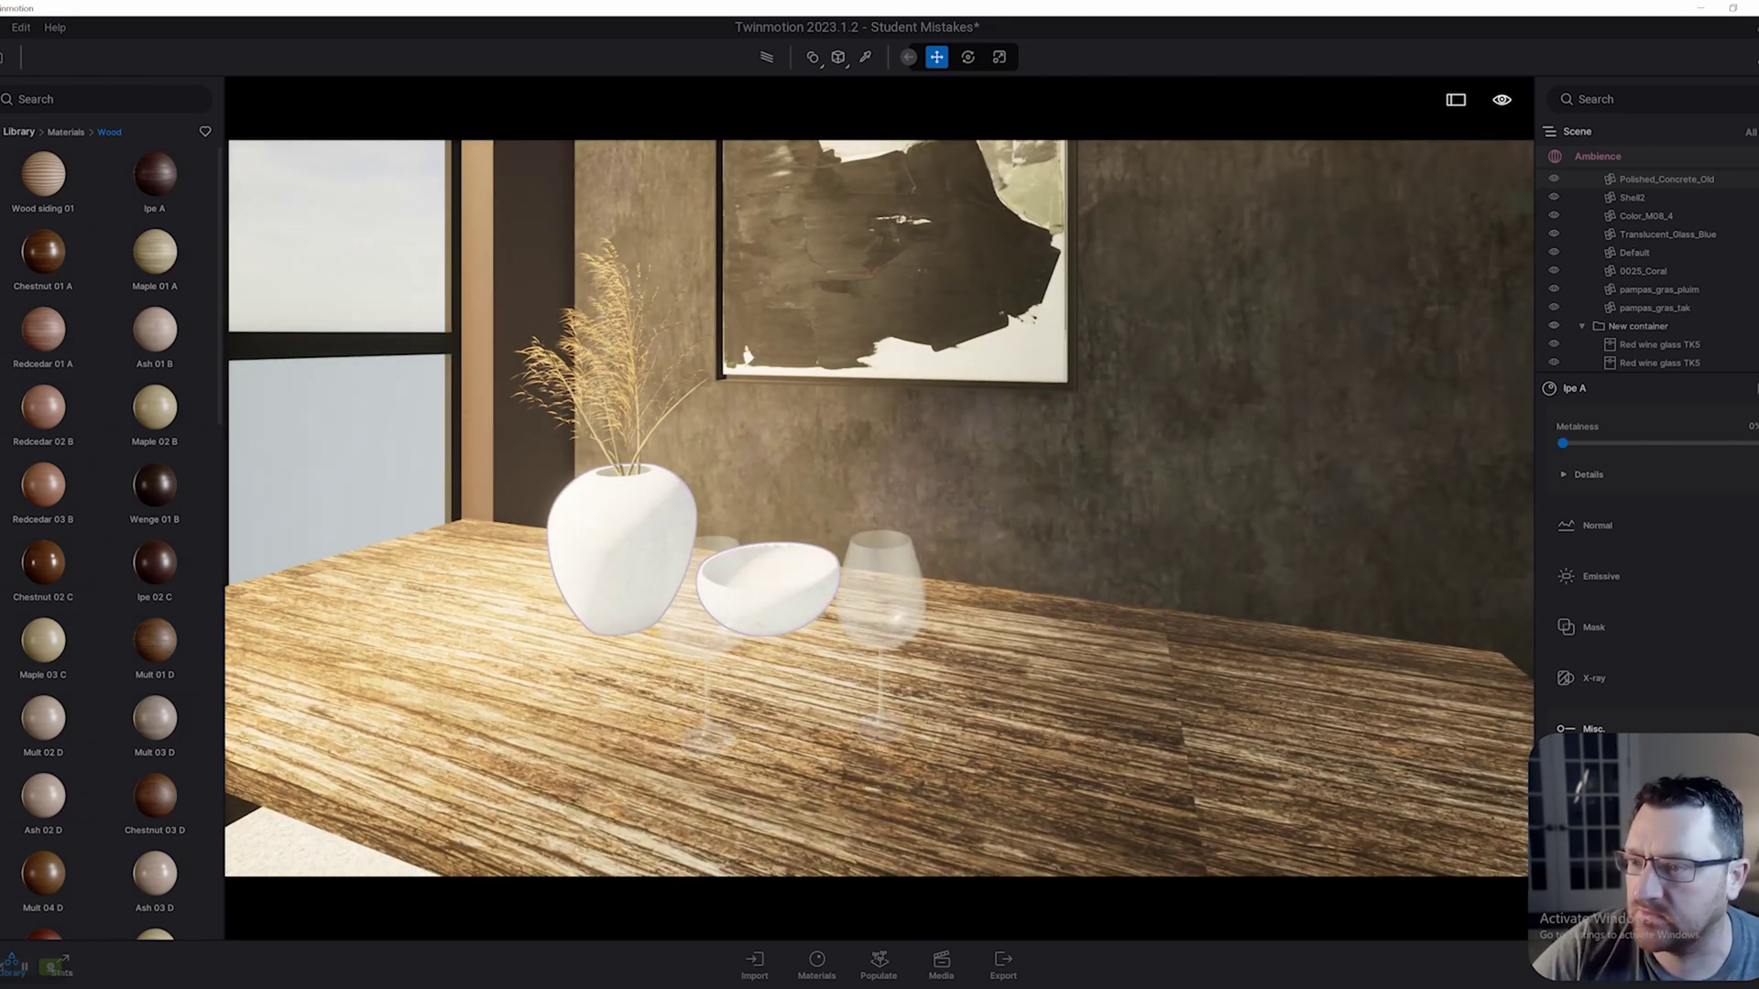
pyautogui.click(1751, 132)
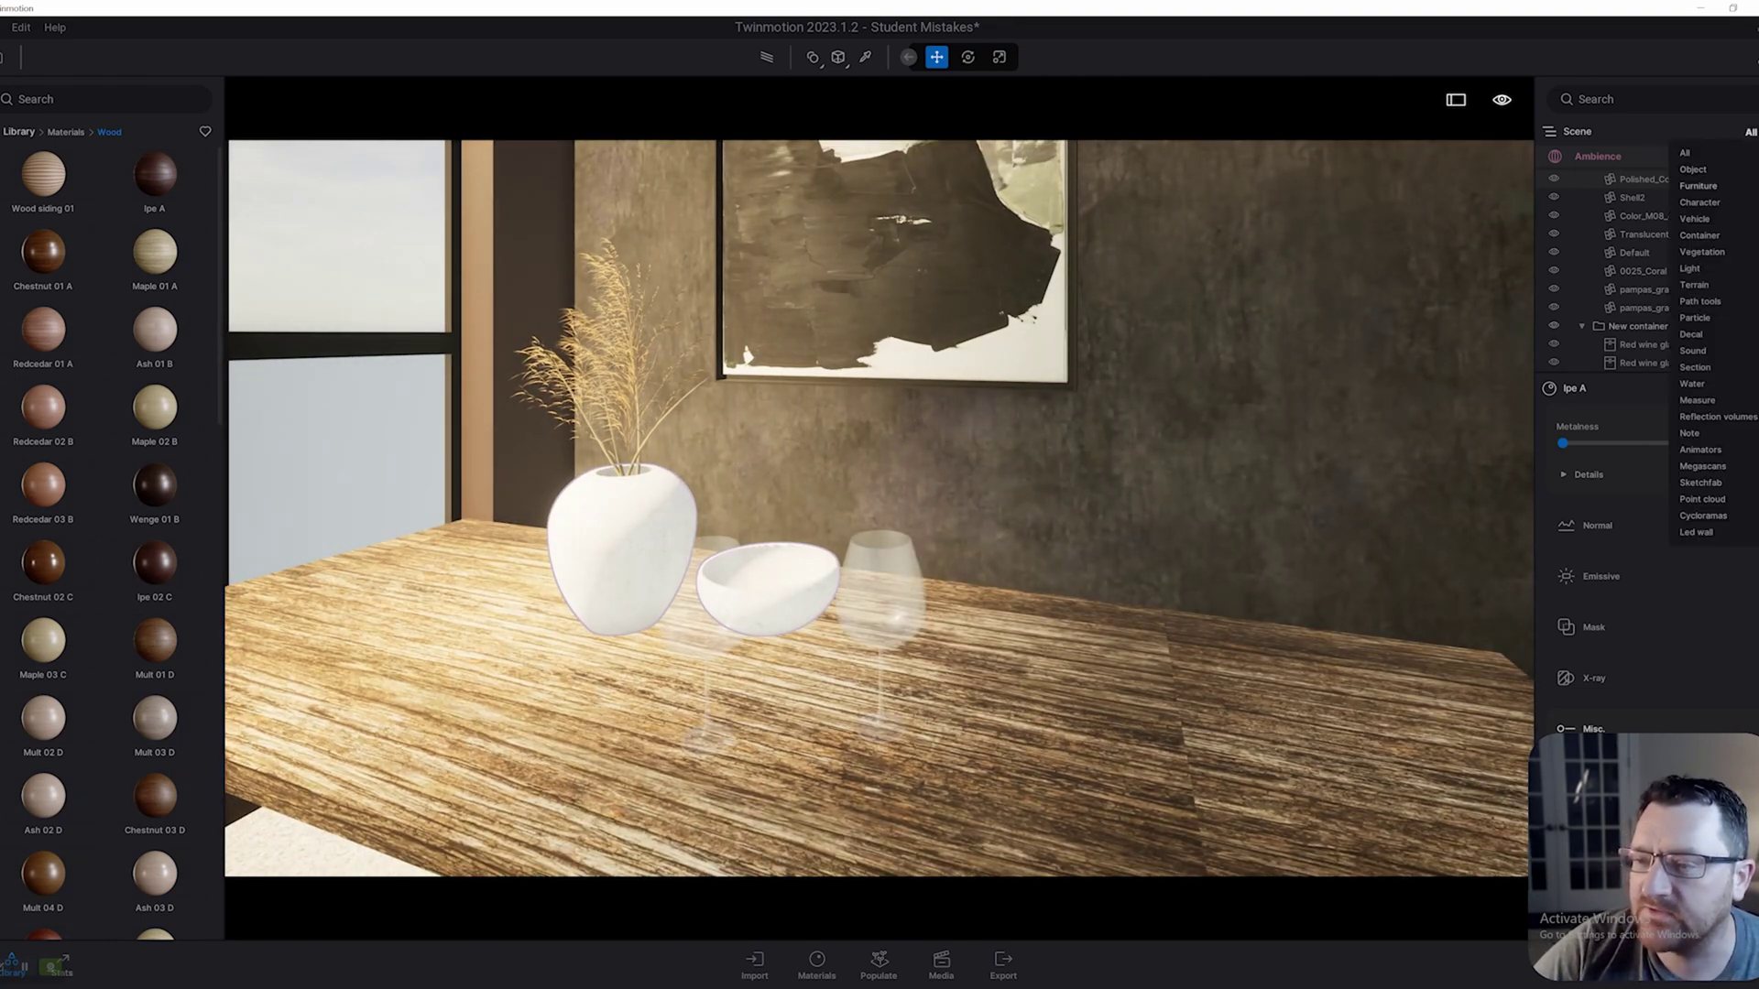
pyautogui.click(1643, 271)
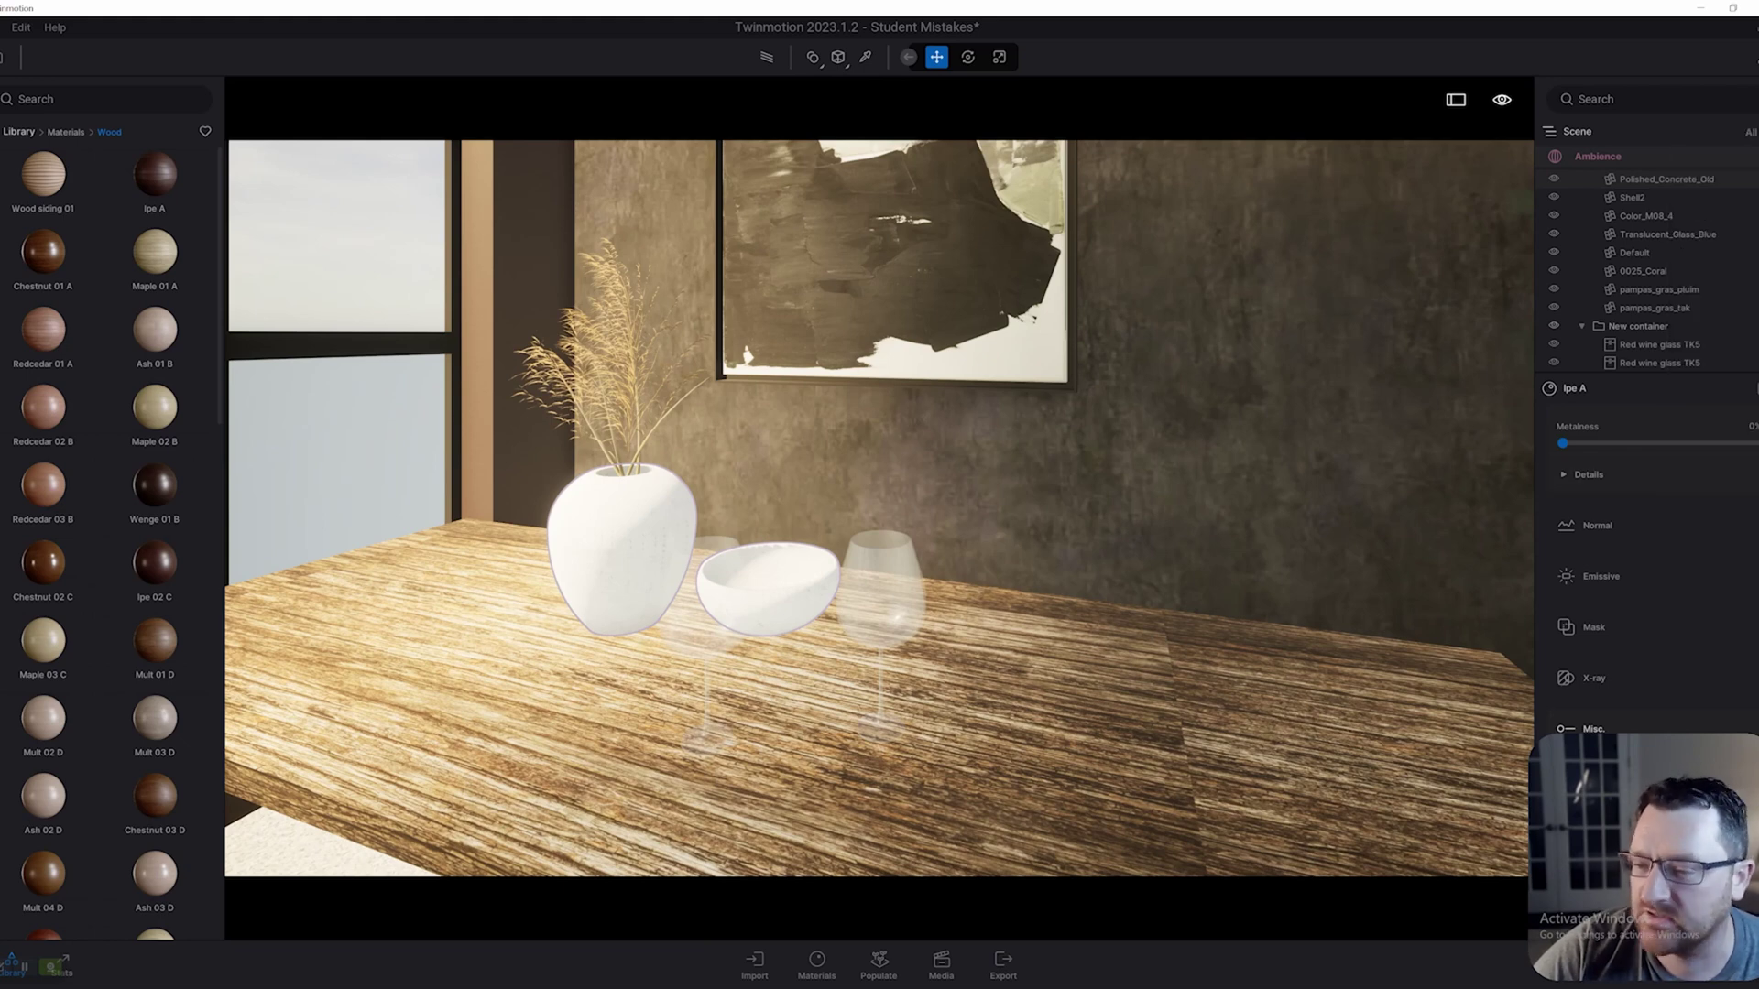
pyautogui.moveTo(1191, 476); pyautogui.dragTo(1143, 511, button='right')
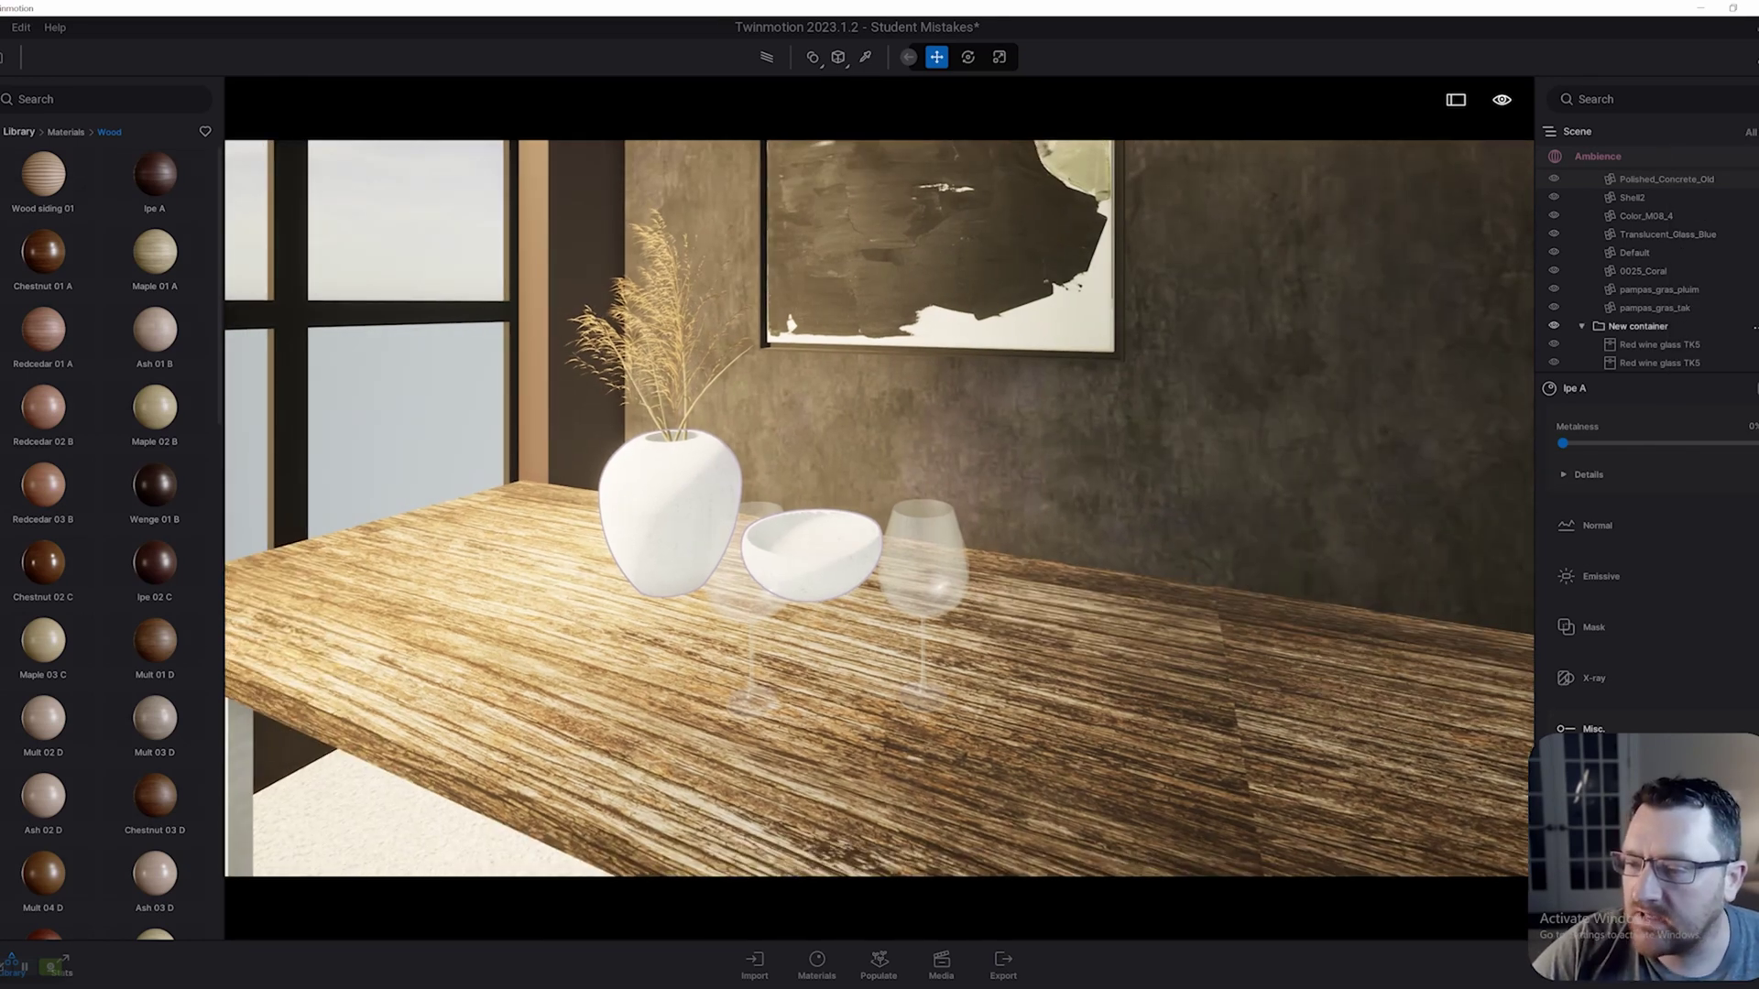
# - Collapse the New container and Arch_Vis_Student_Project_TM hierarchies in the scene graph
pyautogui.click(1582, 326)
pyautogui.click(1654, 344)
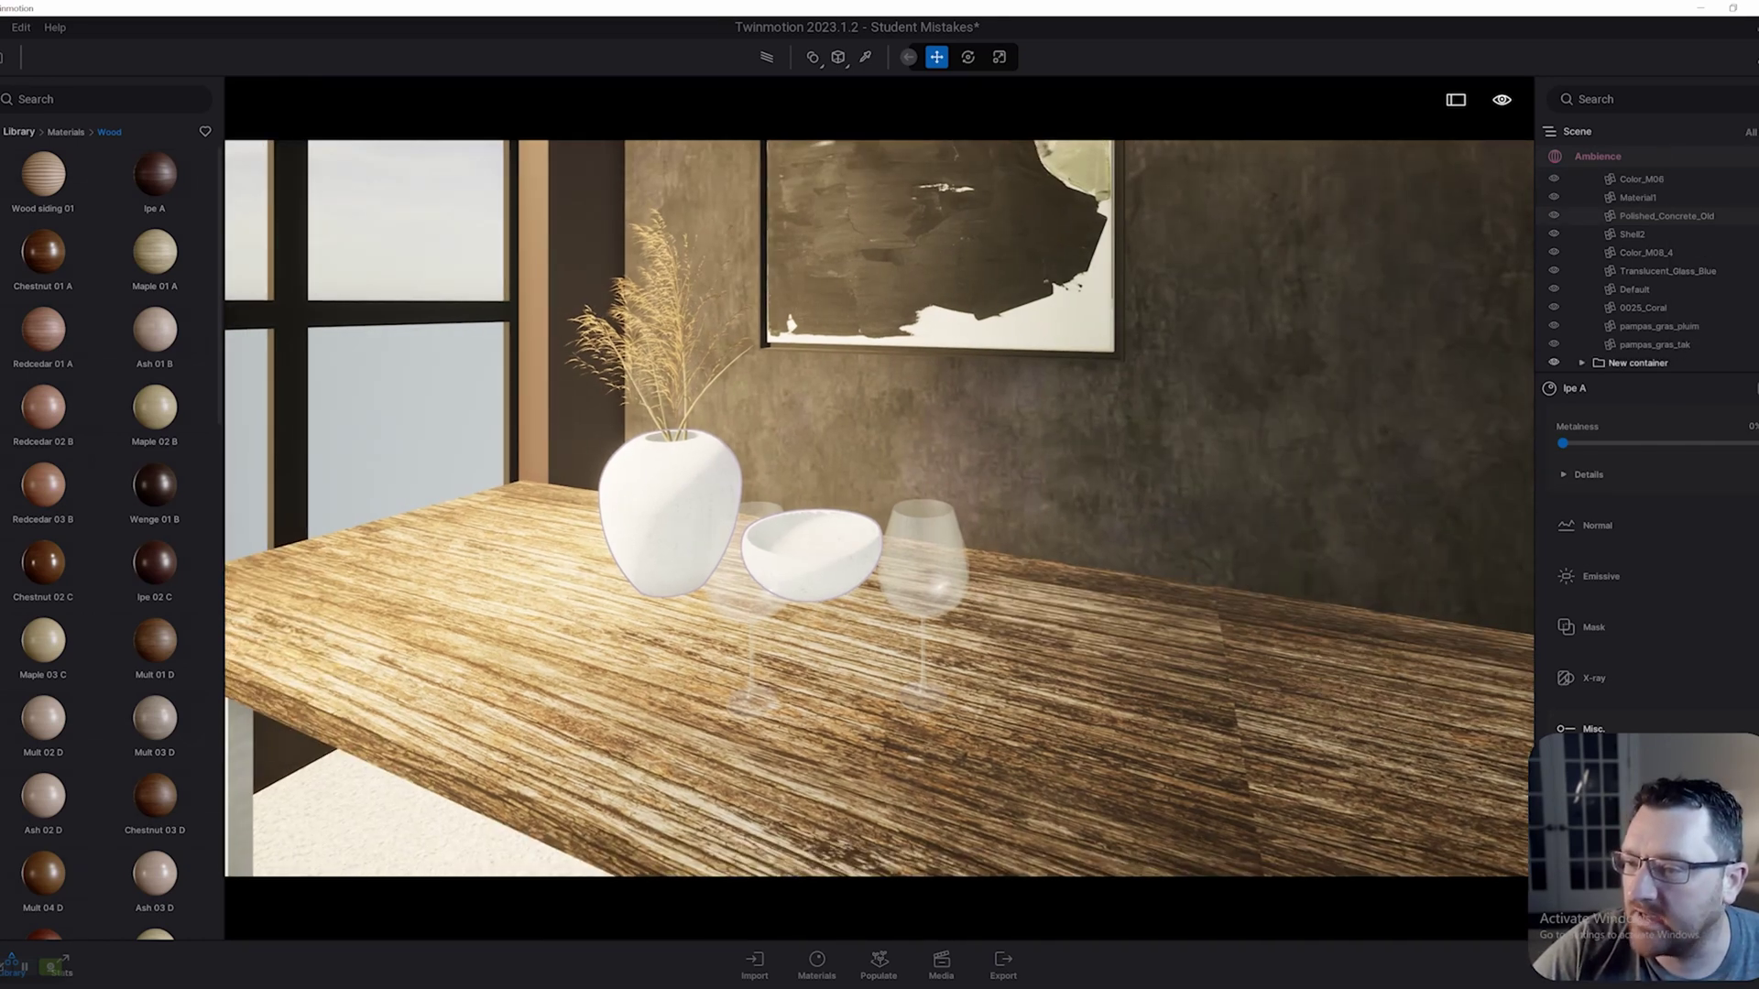
pyautogui.scroll(5, 1649, 275)
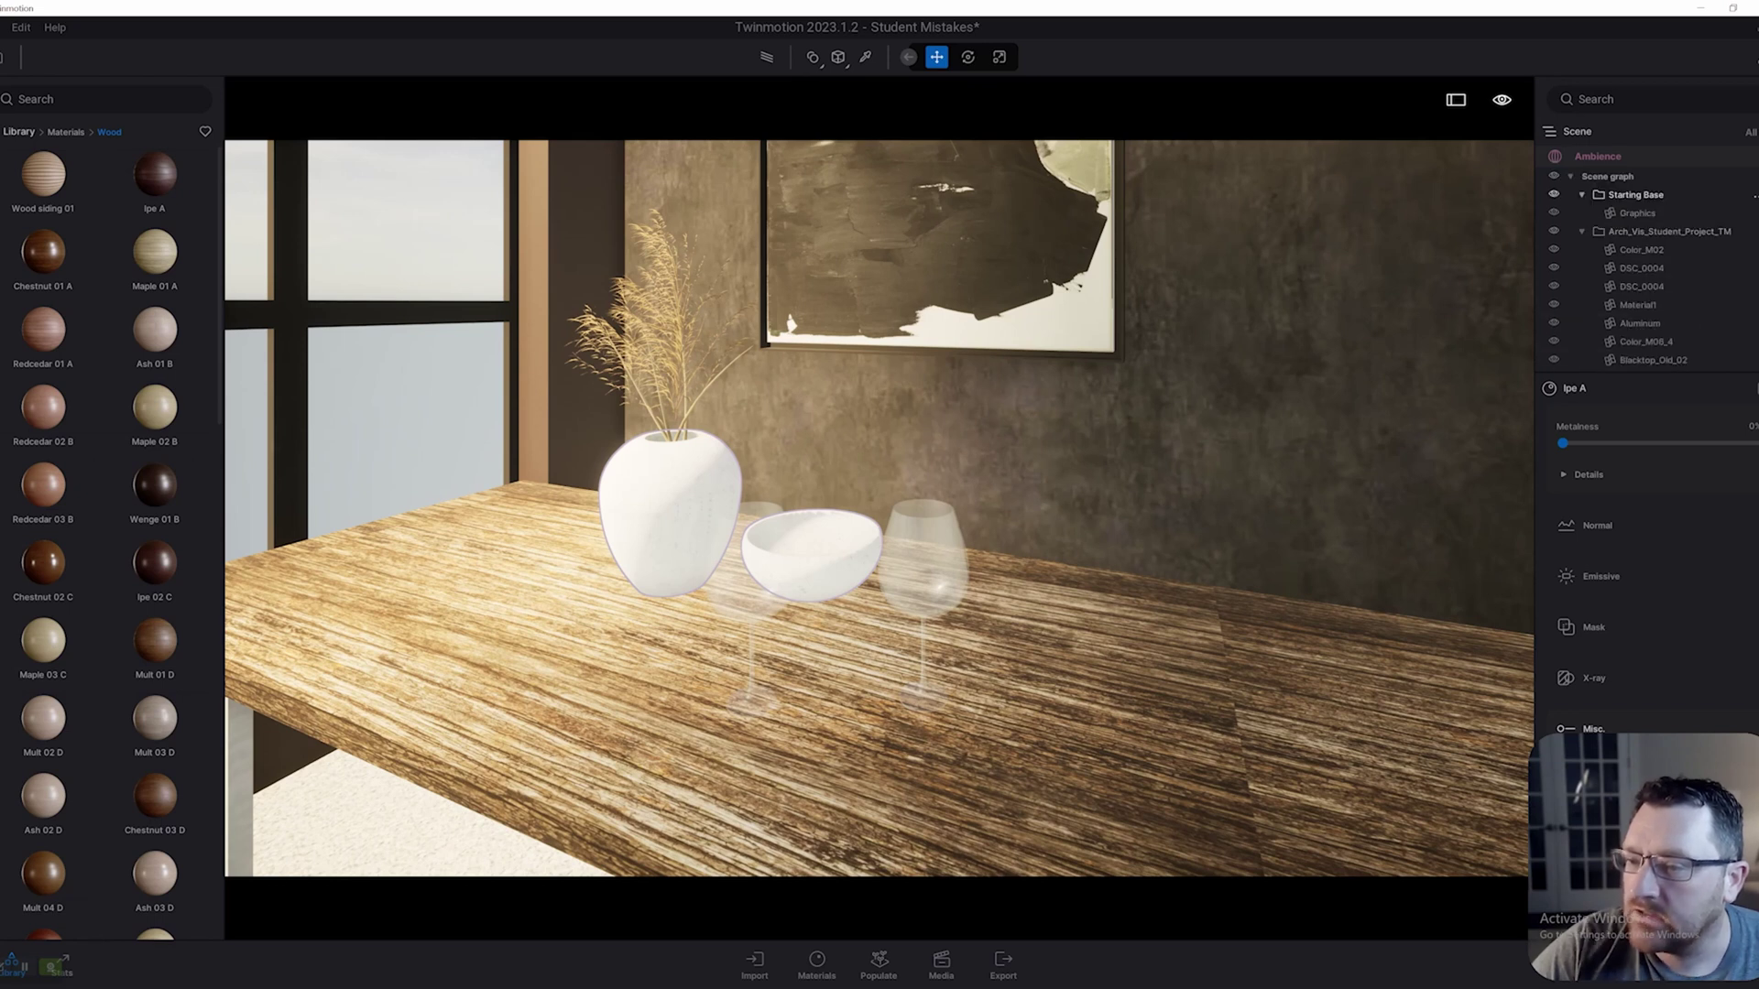
pyautogui.click(1582, 232)
pyautogui.rightClick(1562, 287)
pyautogui.click(1638, 275)
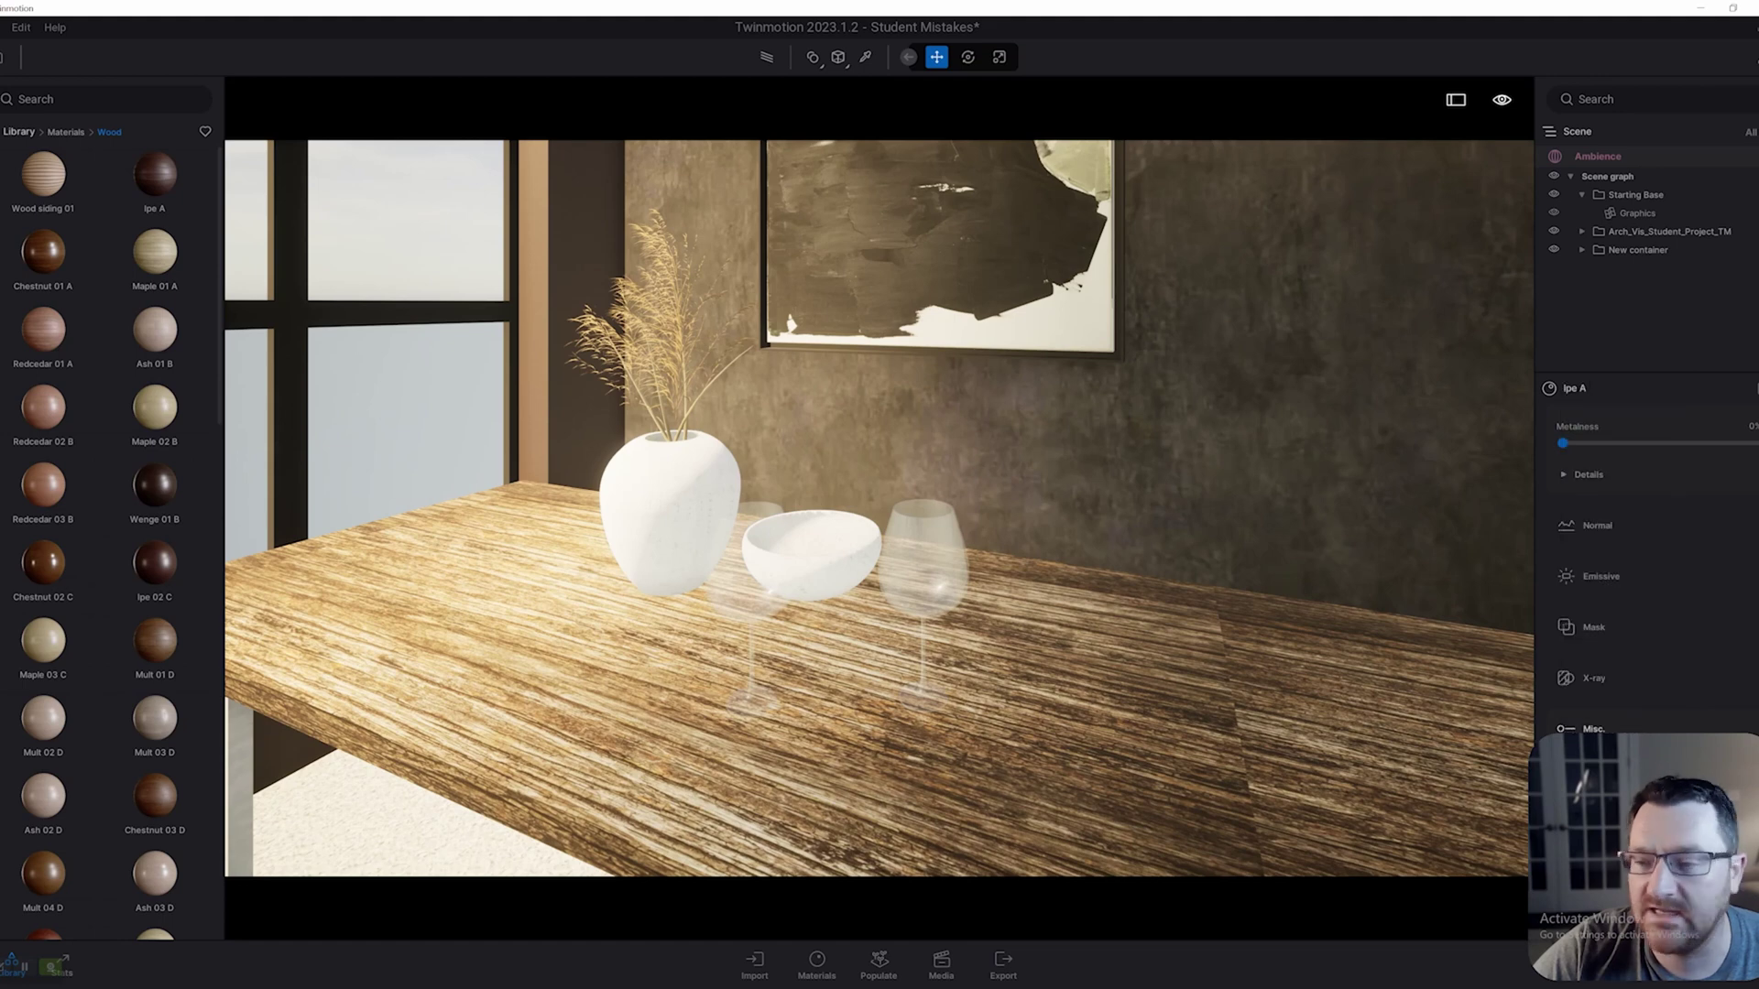
# - Expand the New container and select both red wine glasses on the table
pyautogui.click(1582, 250)
pyautogui.press('w')
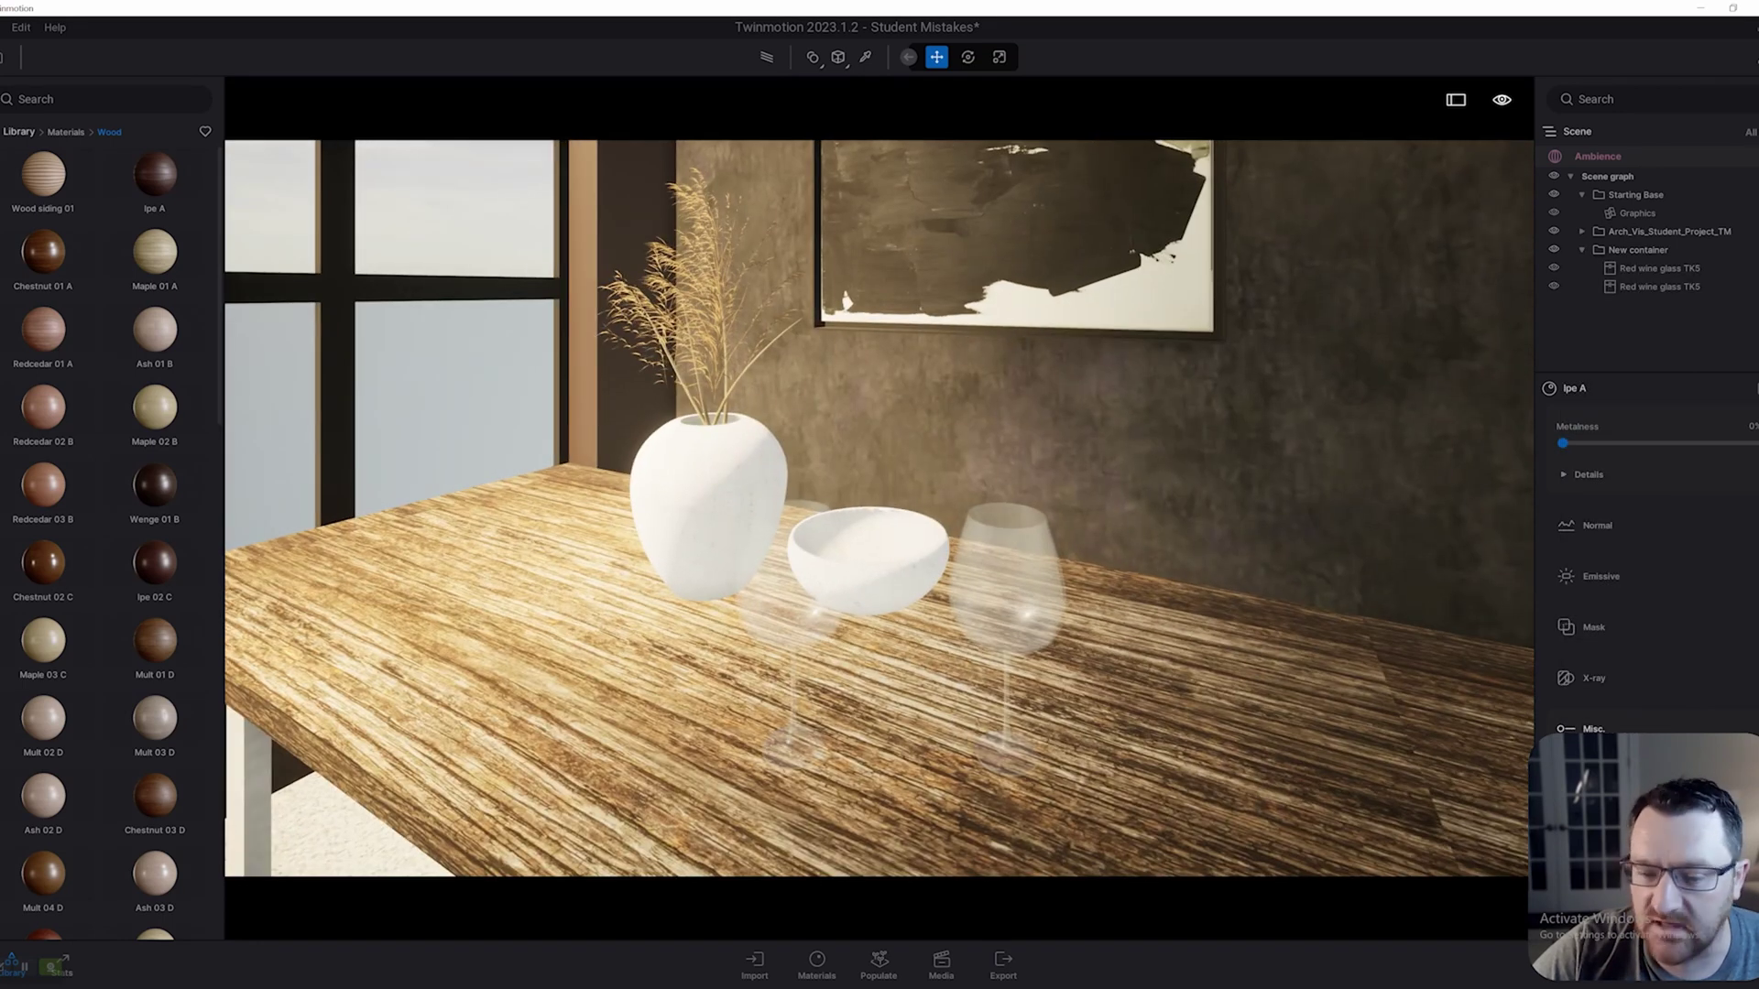
pyautogui.click(1007, 595)
pyautogui.keyDown('ctrl'); pyautogui.click(791, 625); pyautogui.keyUp('ctrl')
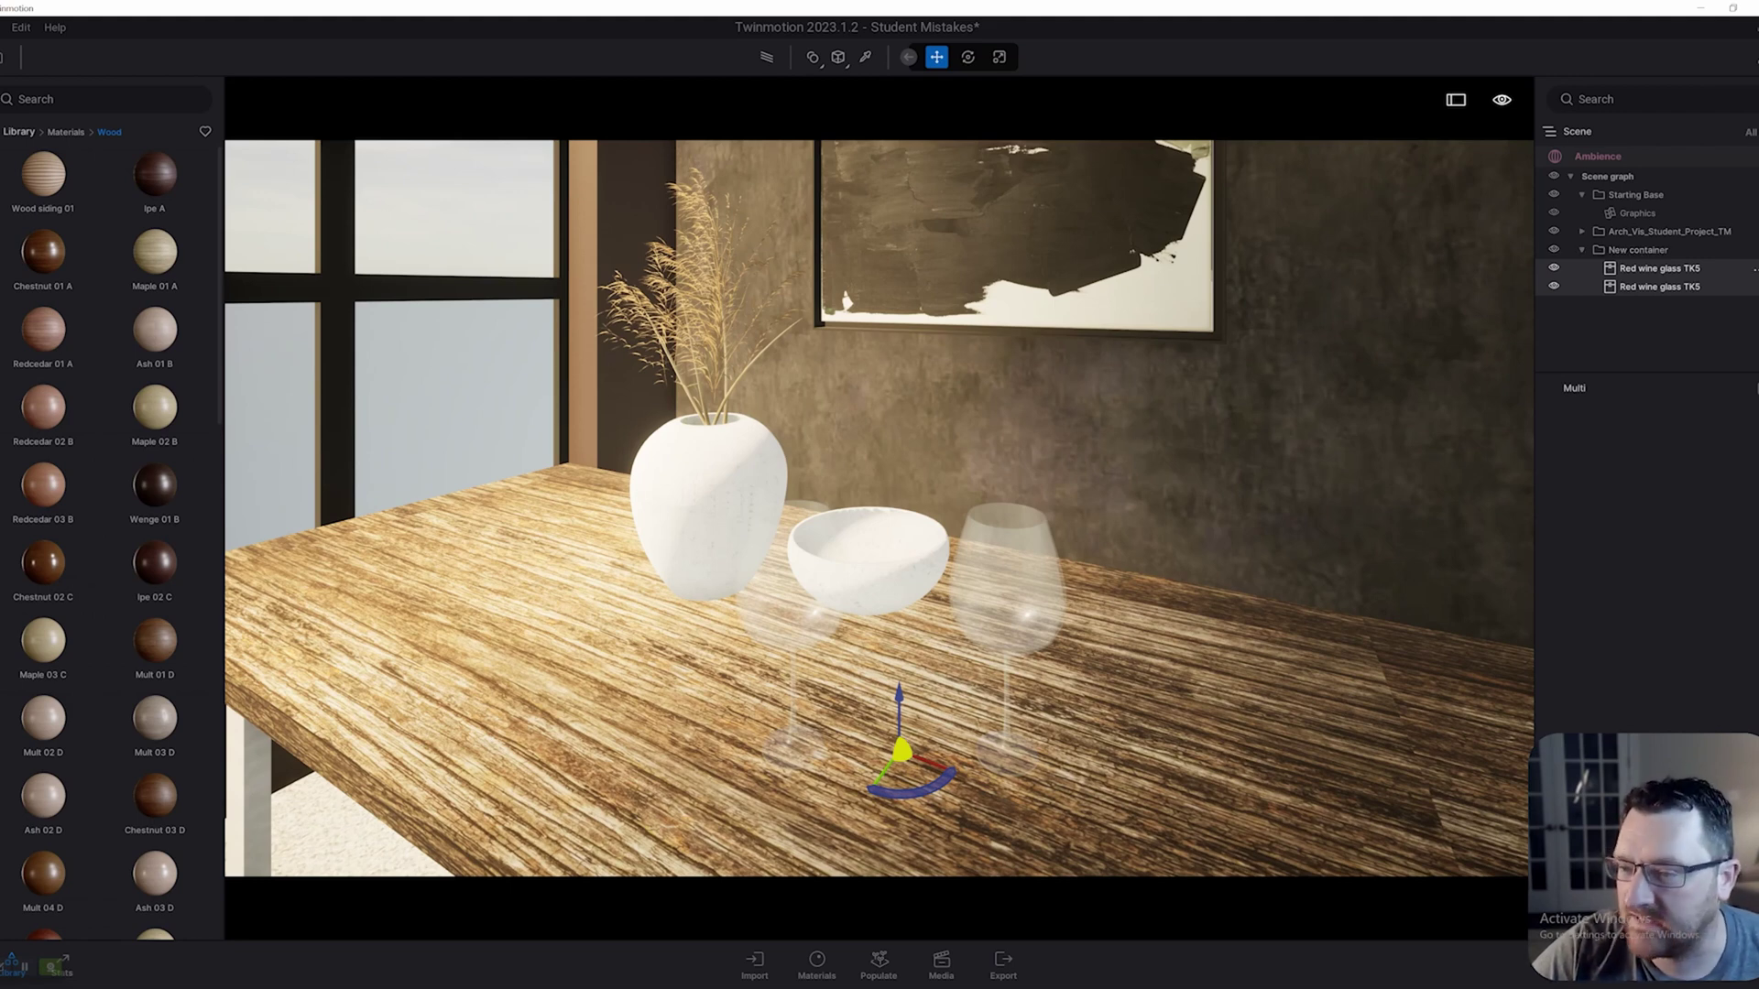
# - Collapse the New container and zoom the view to it as the selection
pyautogui.click(1583, 249)
pyautogui.rightClick(1569, 253)
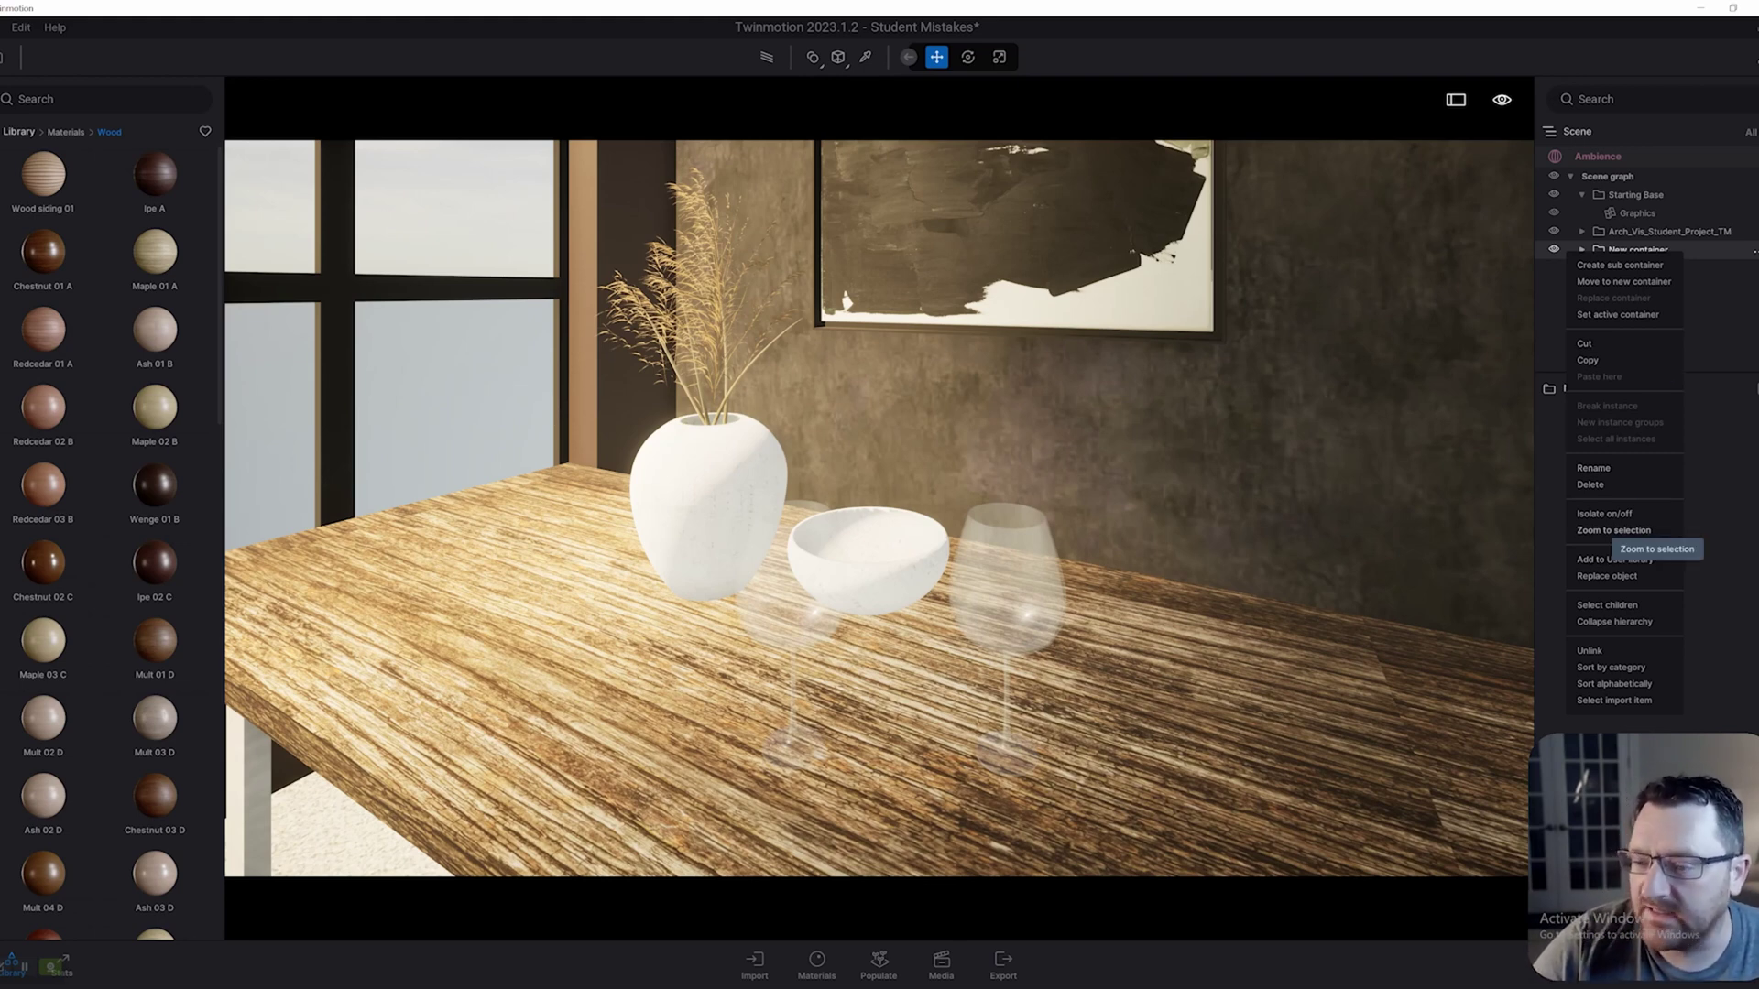
pyautogui.click(1614, 531)
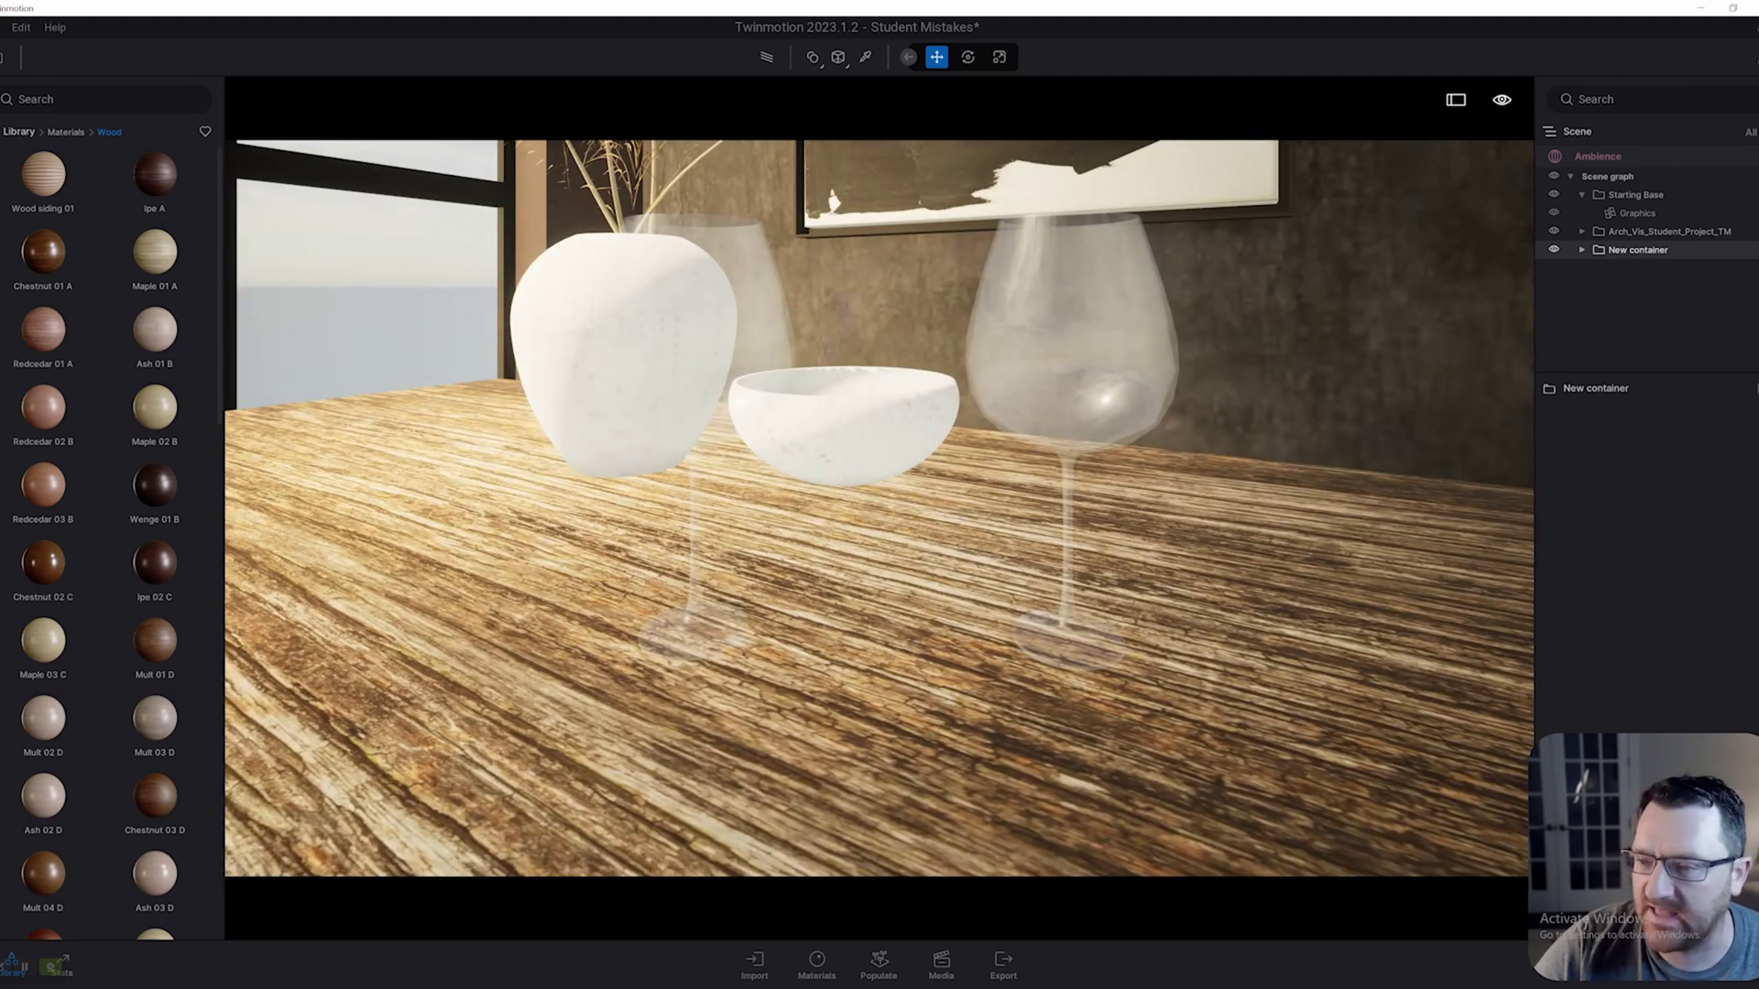
# - Isolate the New container and select one of its red wine glasses
pyautogui.rightClick(1579, 253)
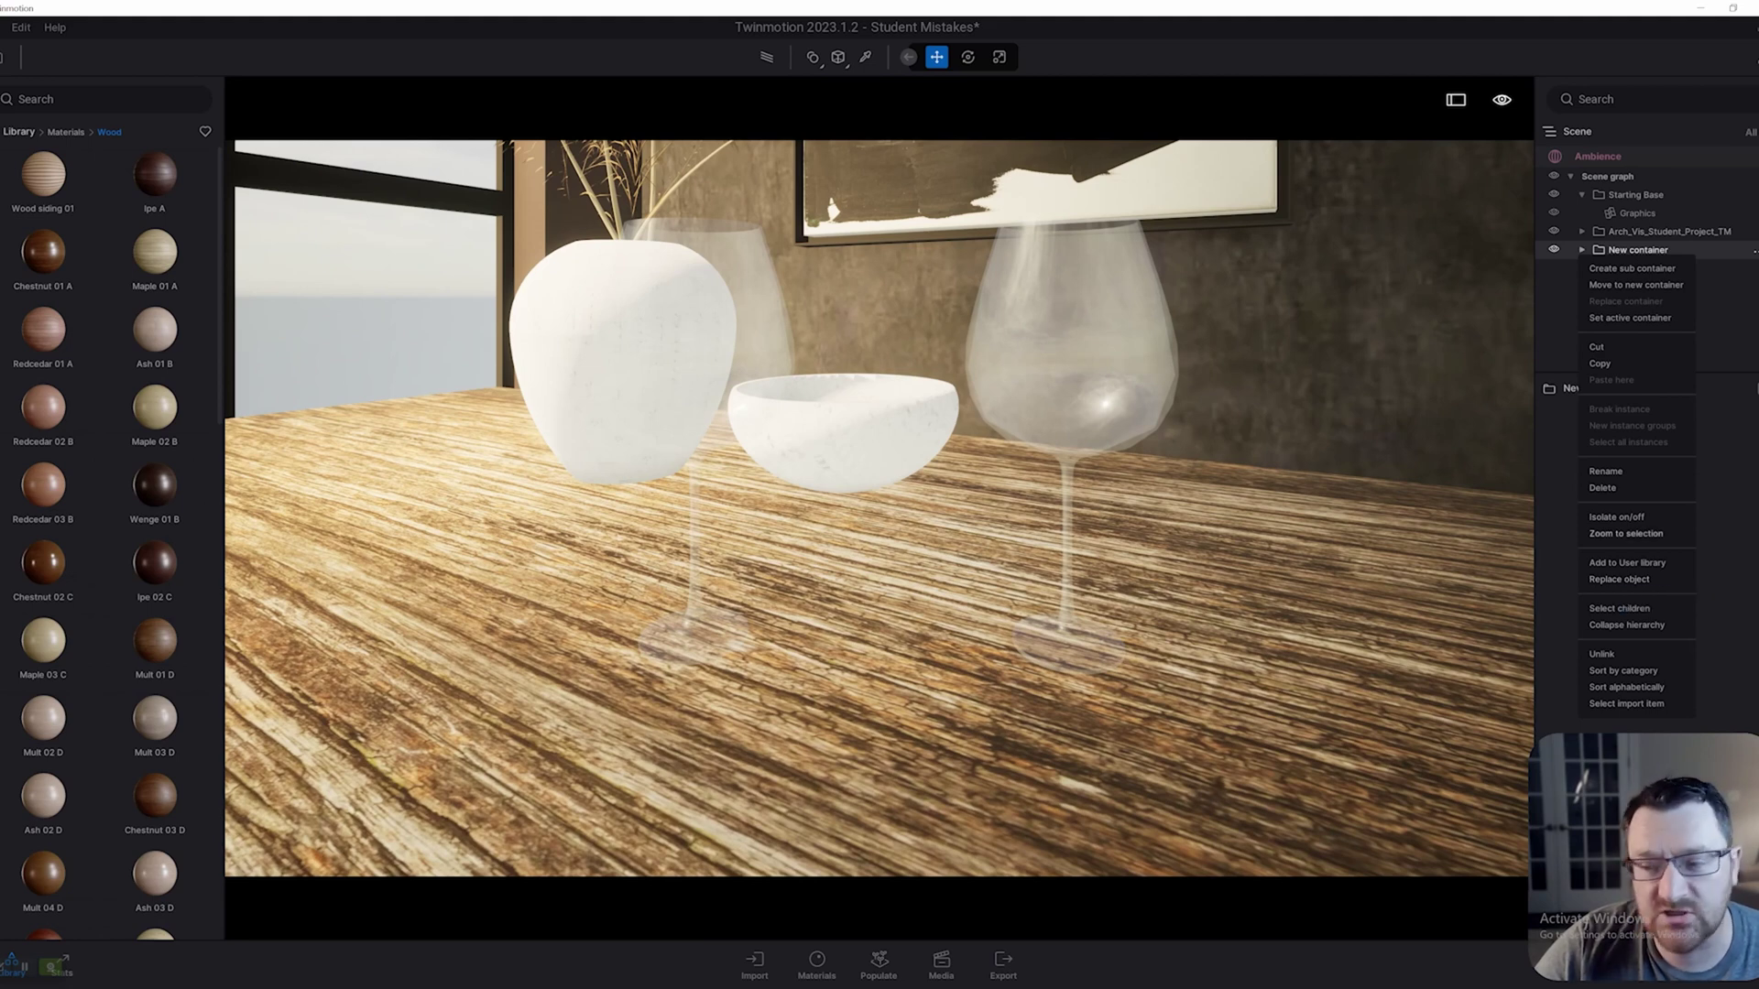
pyautogui.click(1616, 517)
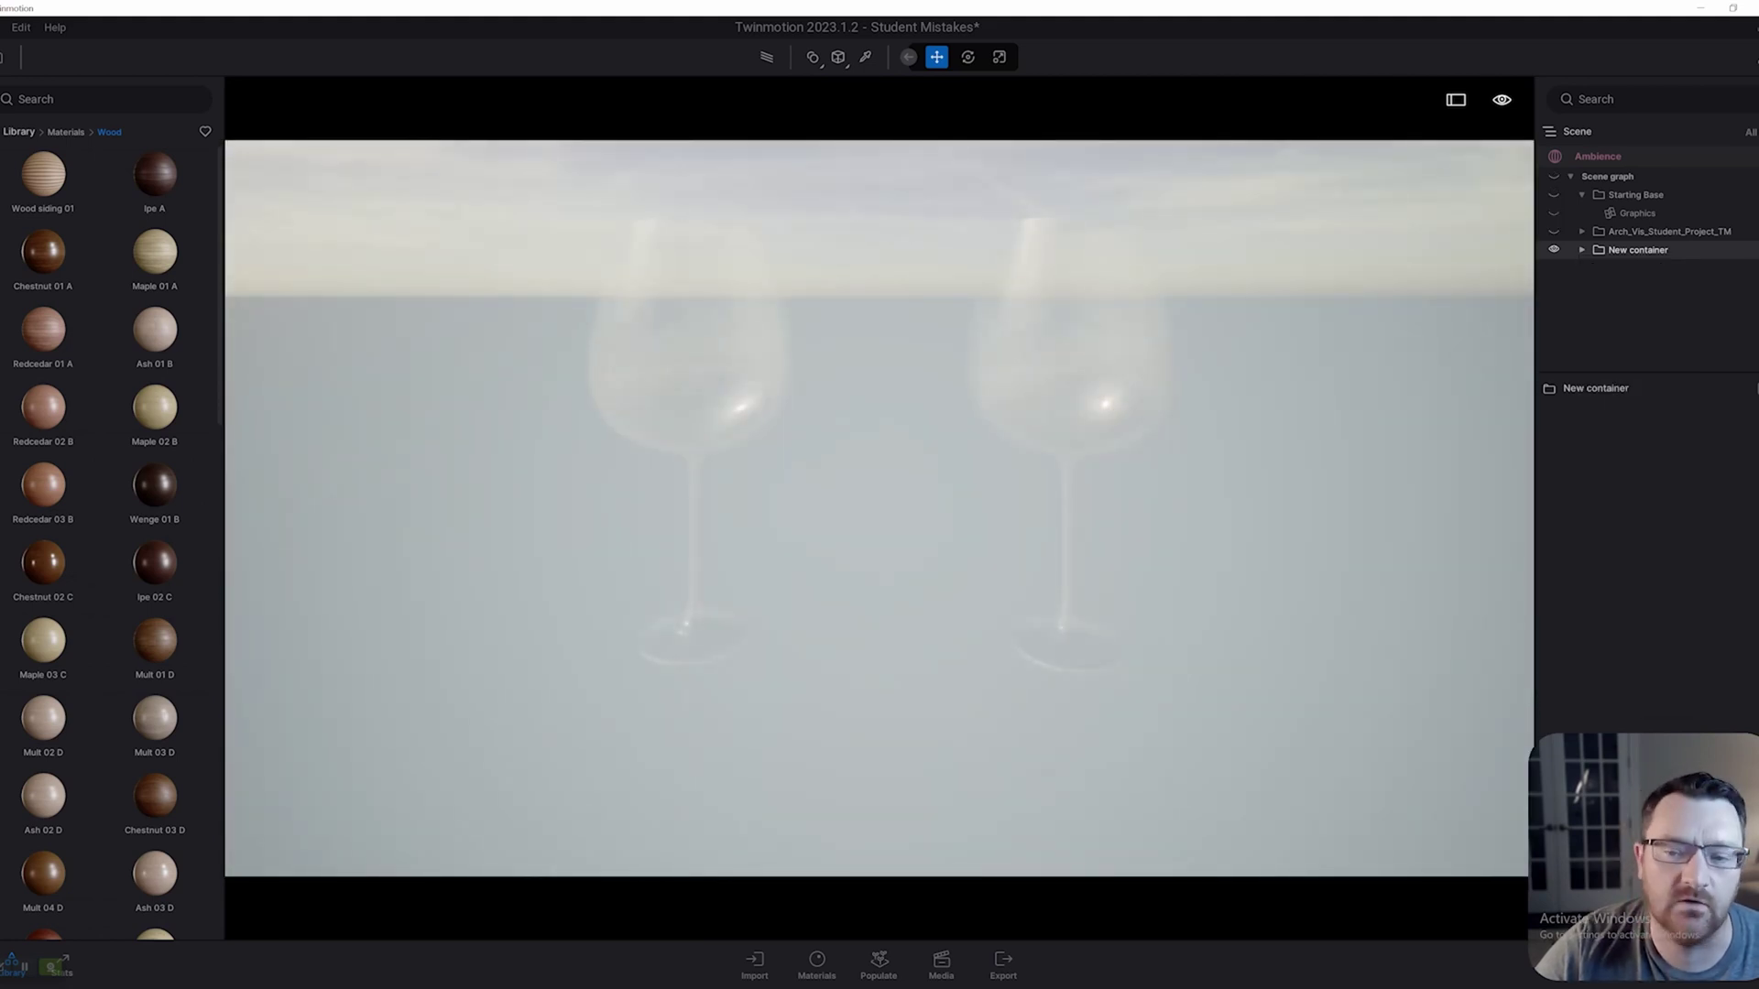
pyautogui.click(689, 394)
pyautogui.scroll(-3, 693, 394)
pyautogui.click(993, 384)
pyautogui.scroll(1, 993, 385)
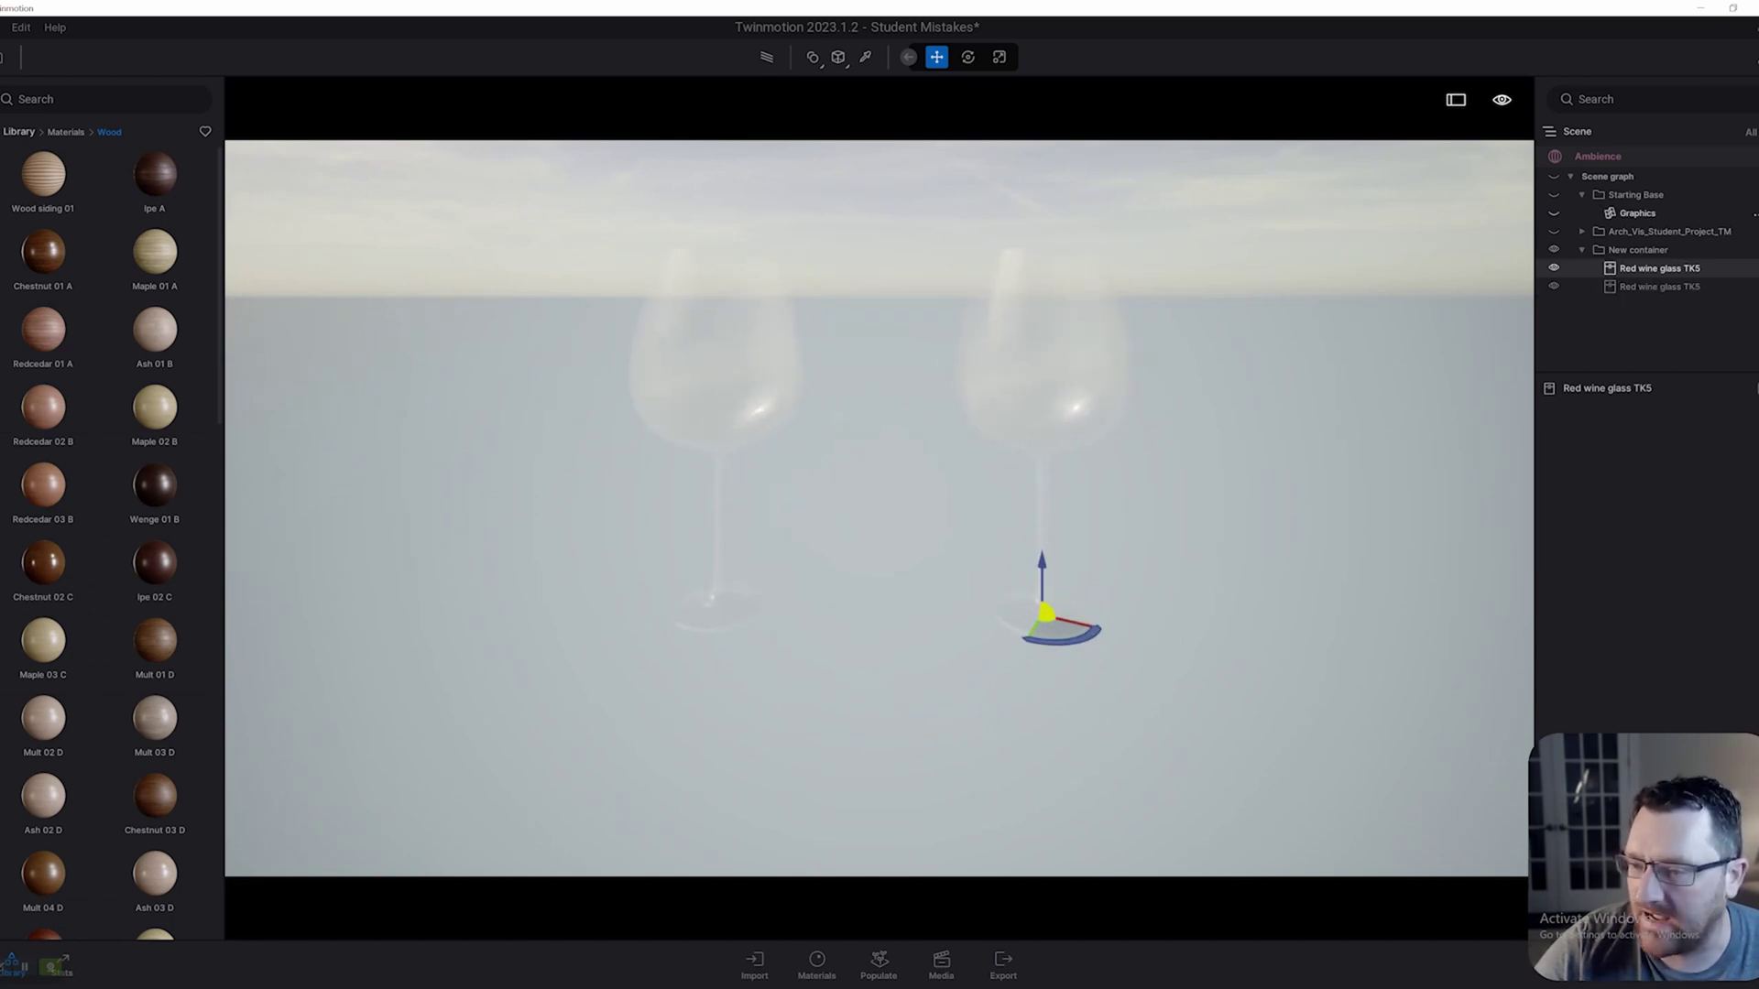
# - Restore the visibility of the whole scene graph around the wine glasses
pyautogui.click(1554, 175)
pyautogui.scroll(-2, 879, 509)
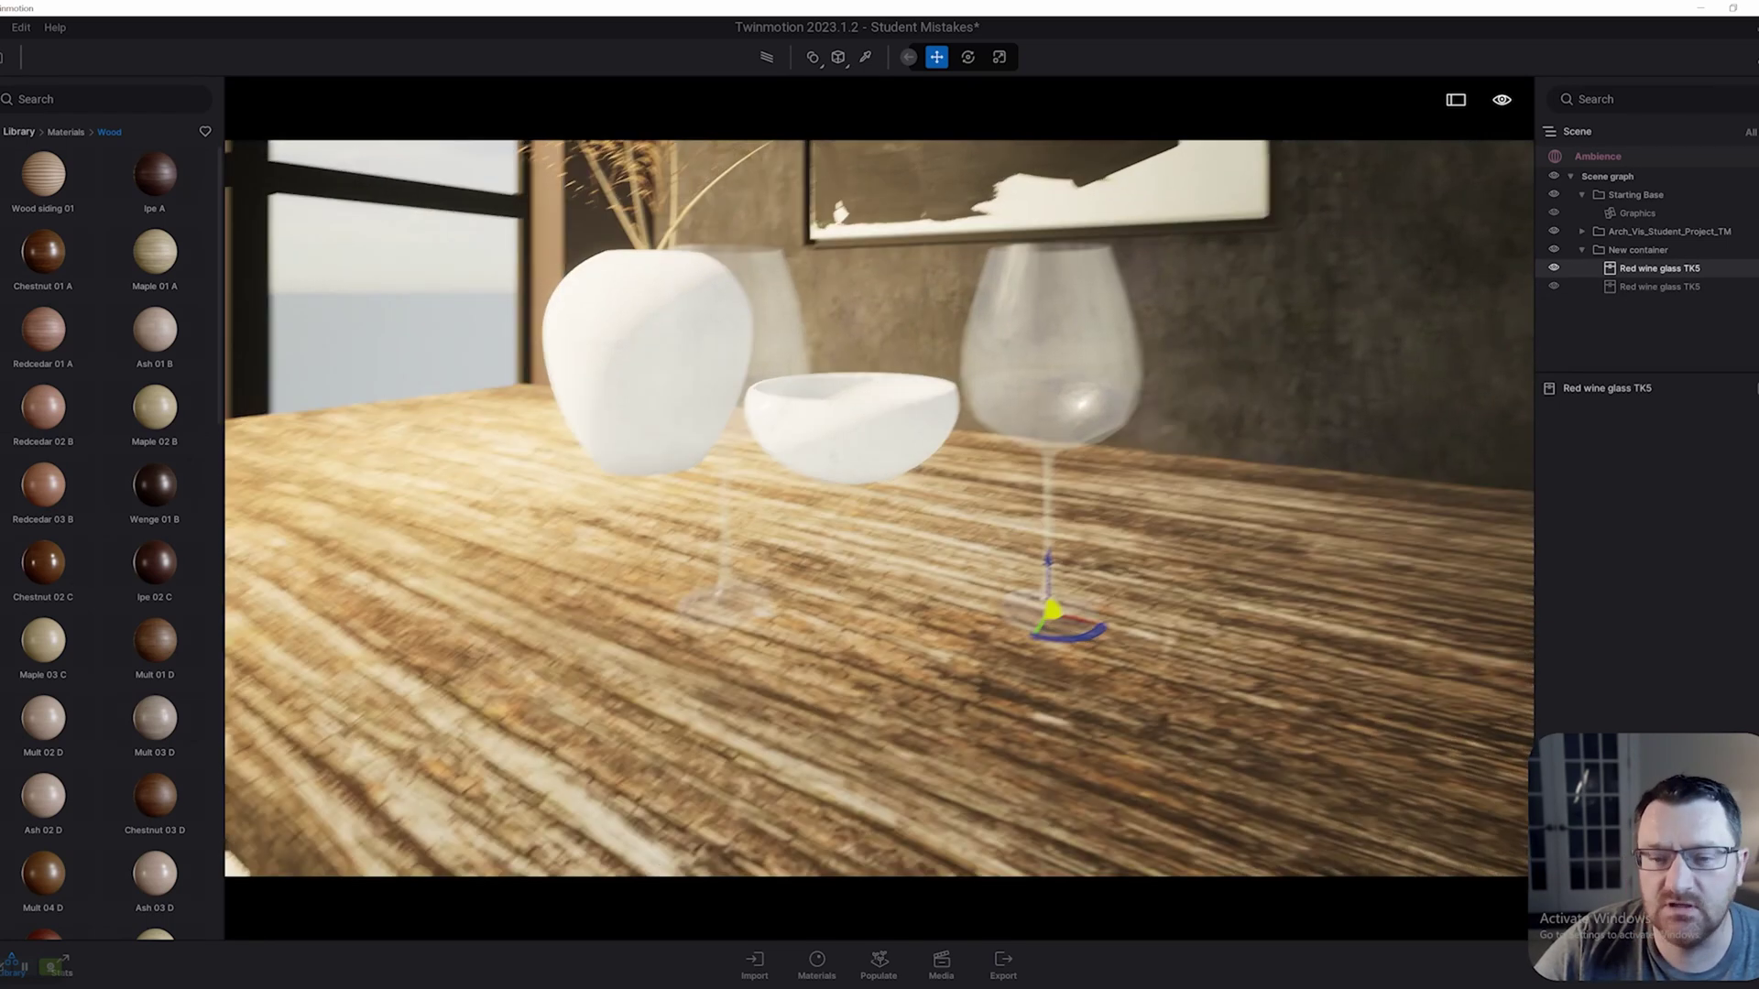
pyautogui.moveTo(879, 508); pyautogui.dragTo(832, 548, button='right')
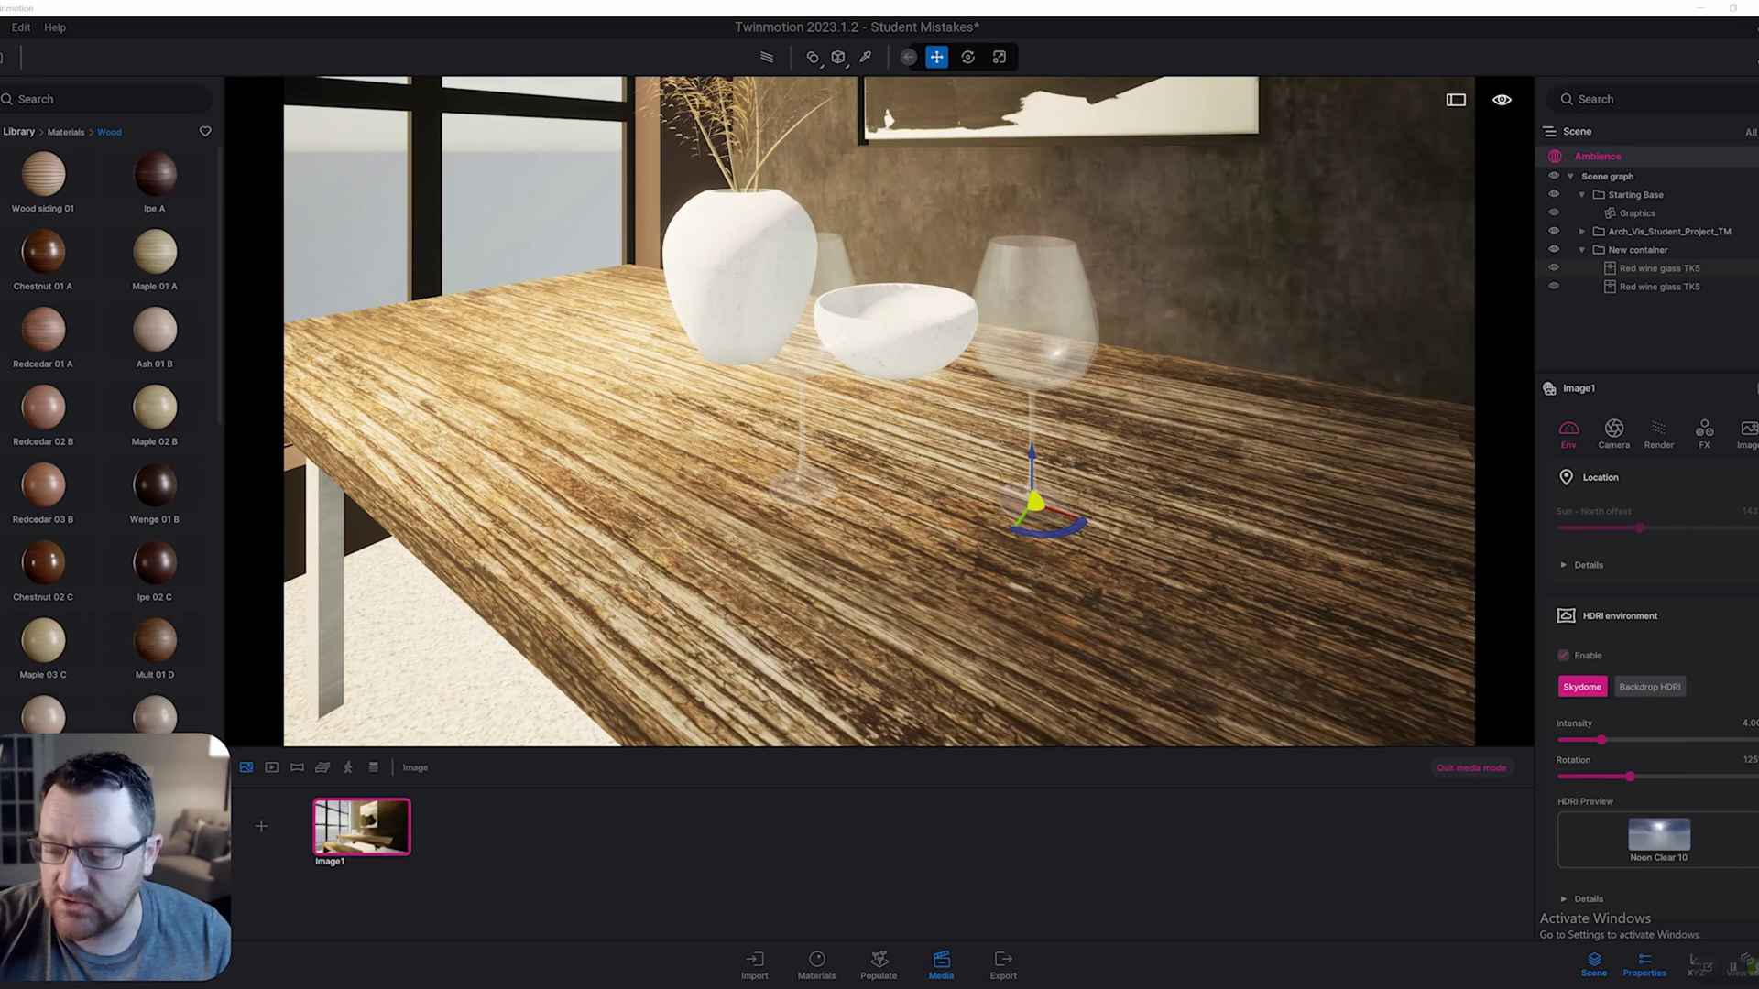
# - Set Image1's HDRI environment intensity to 15 and clear the wine glass selection
pyautogui.moveTo(1601, 740); pyautogui.dragTo(1702, 739)
pyautogui.click(1748, 723)
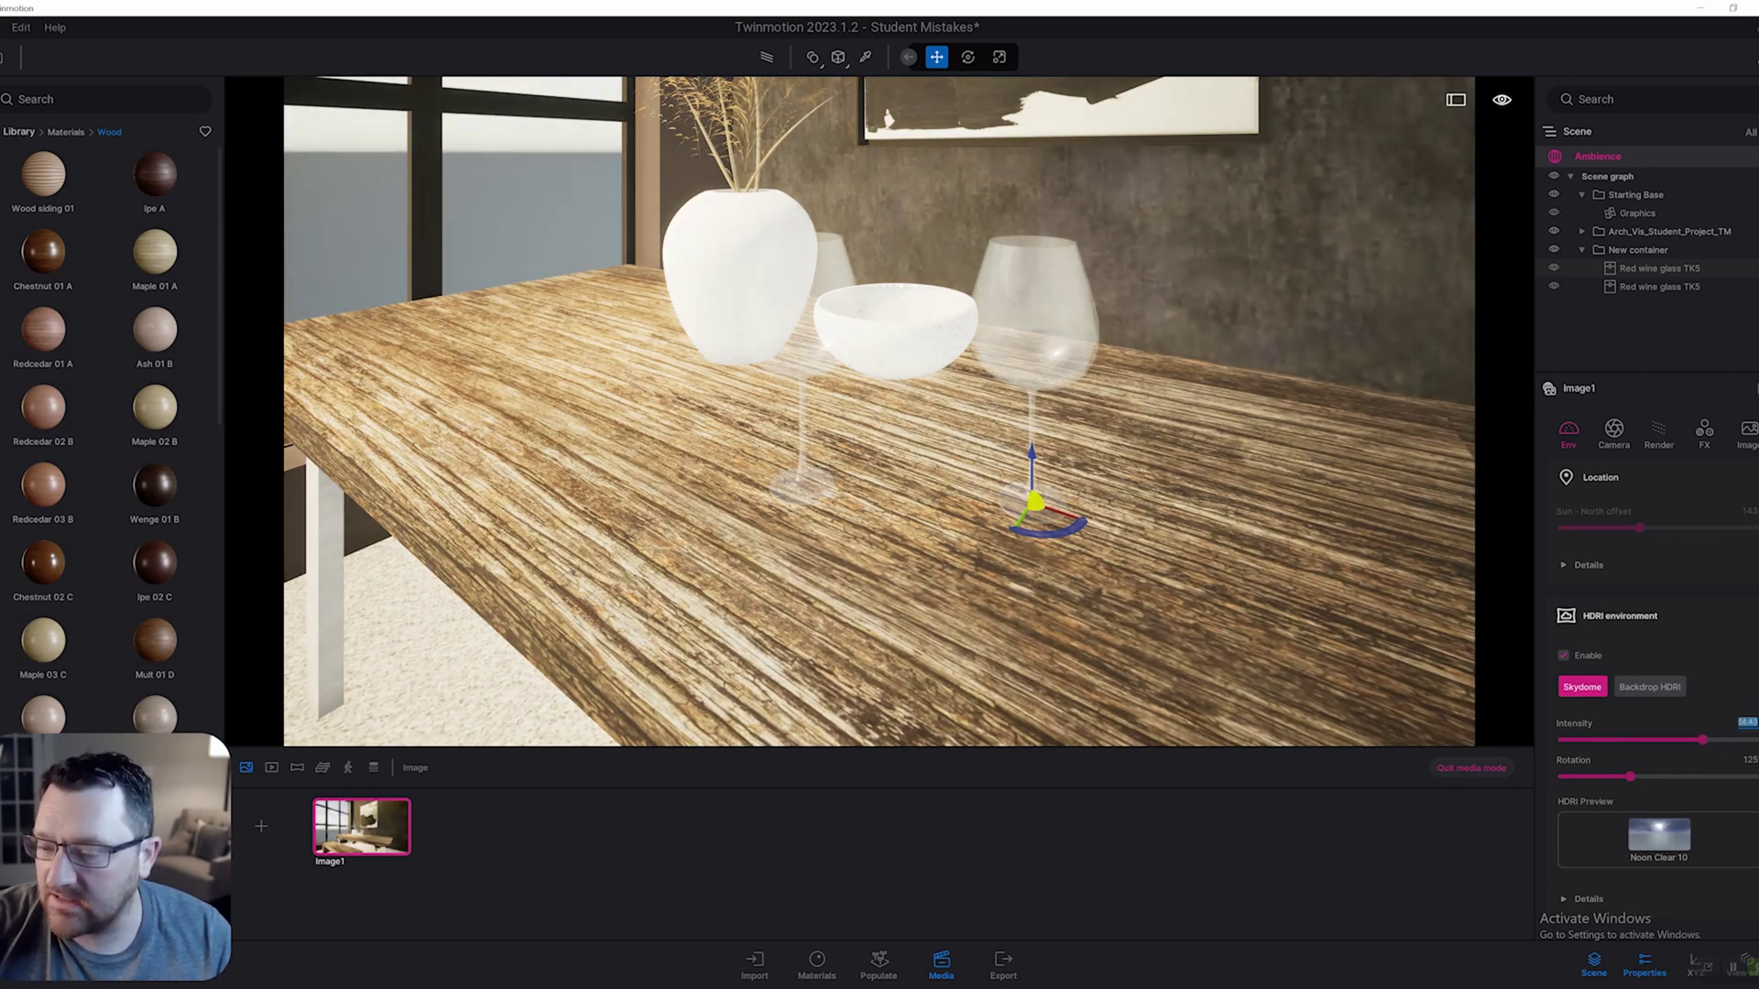
pyautogui.write('15')
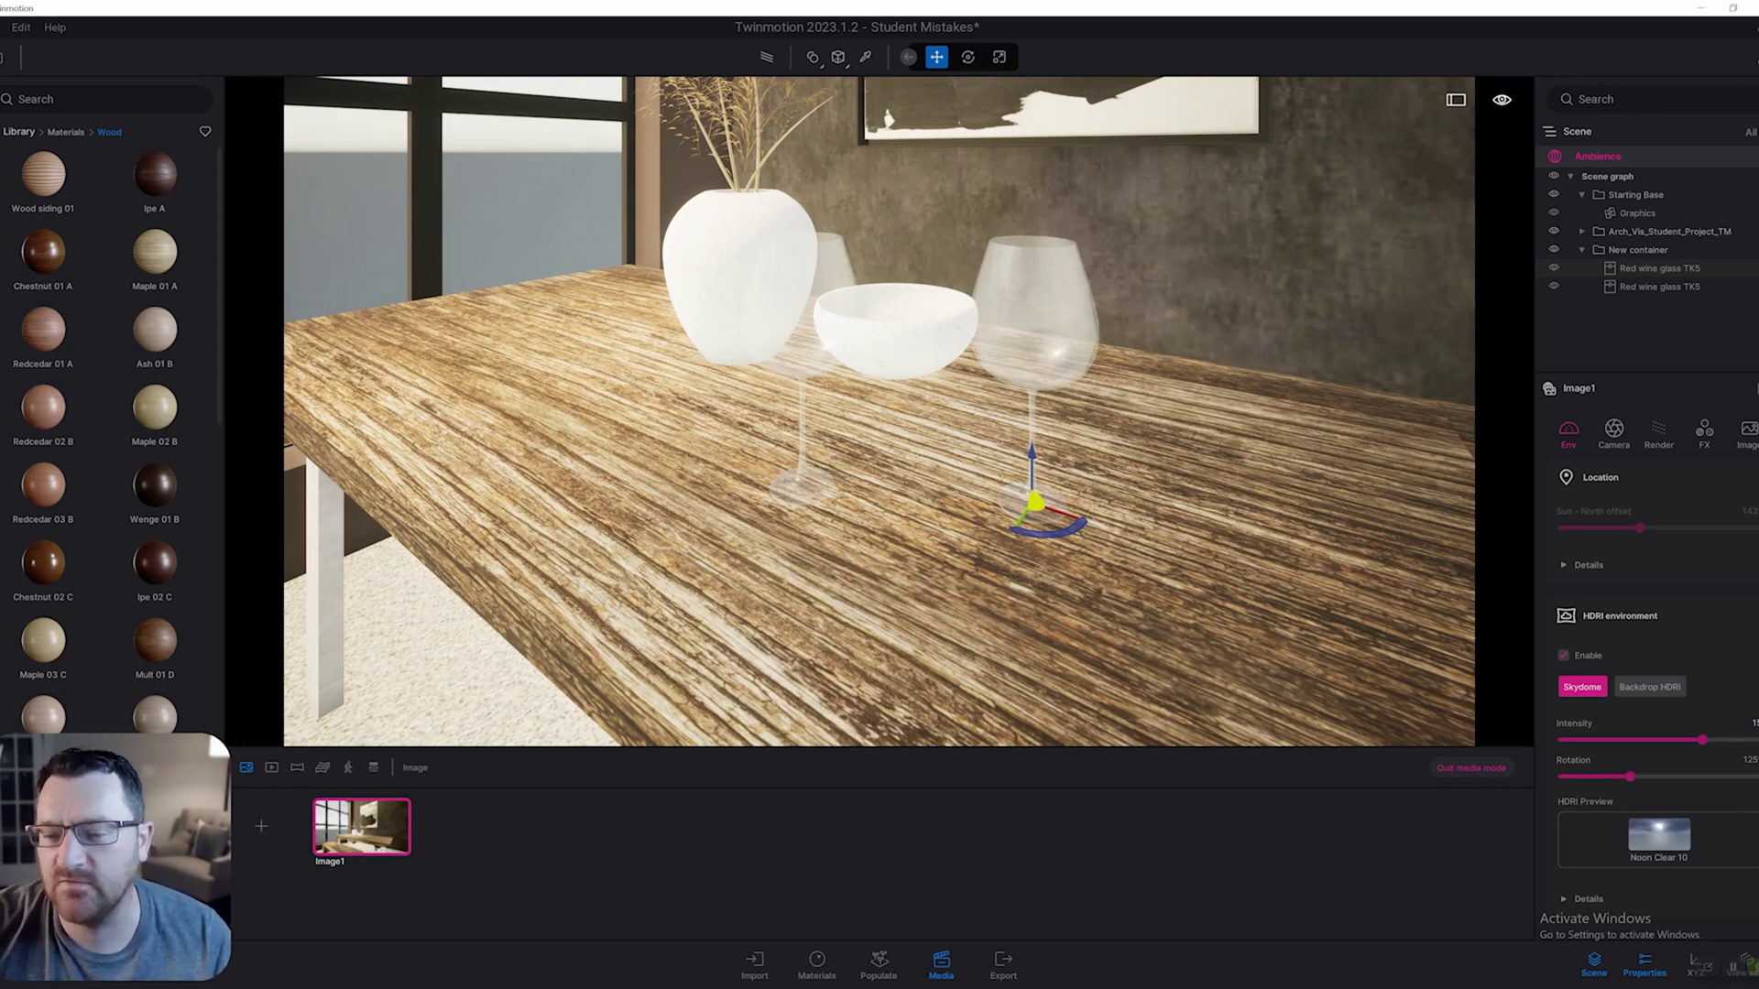
pyautogui.press('s')
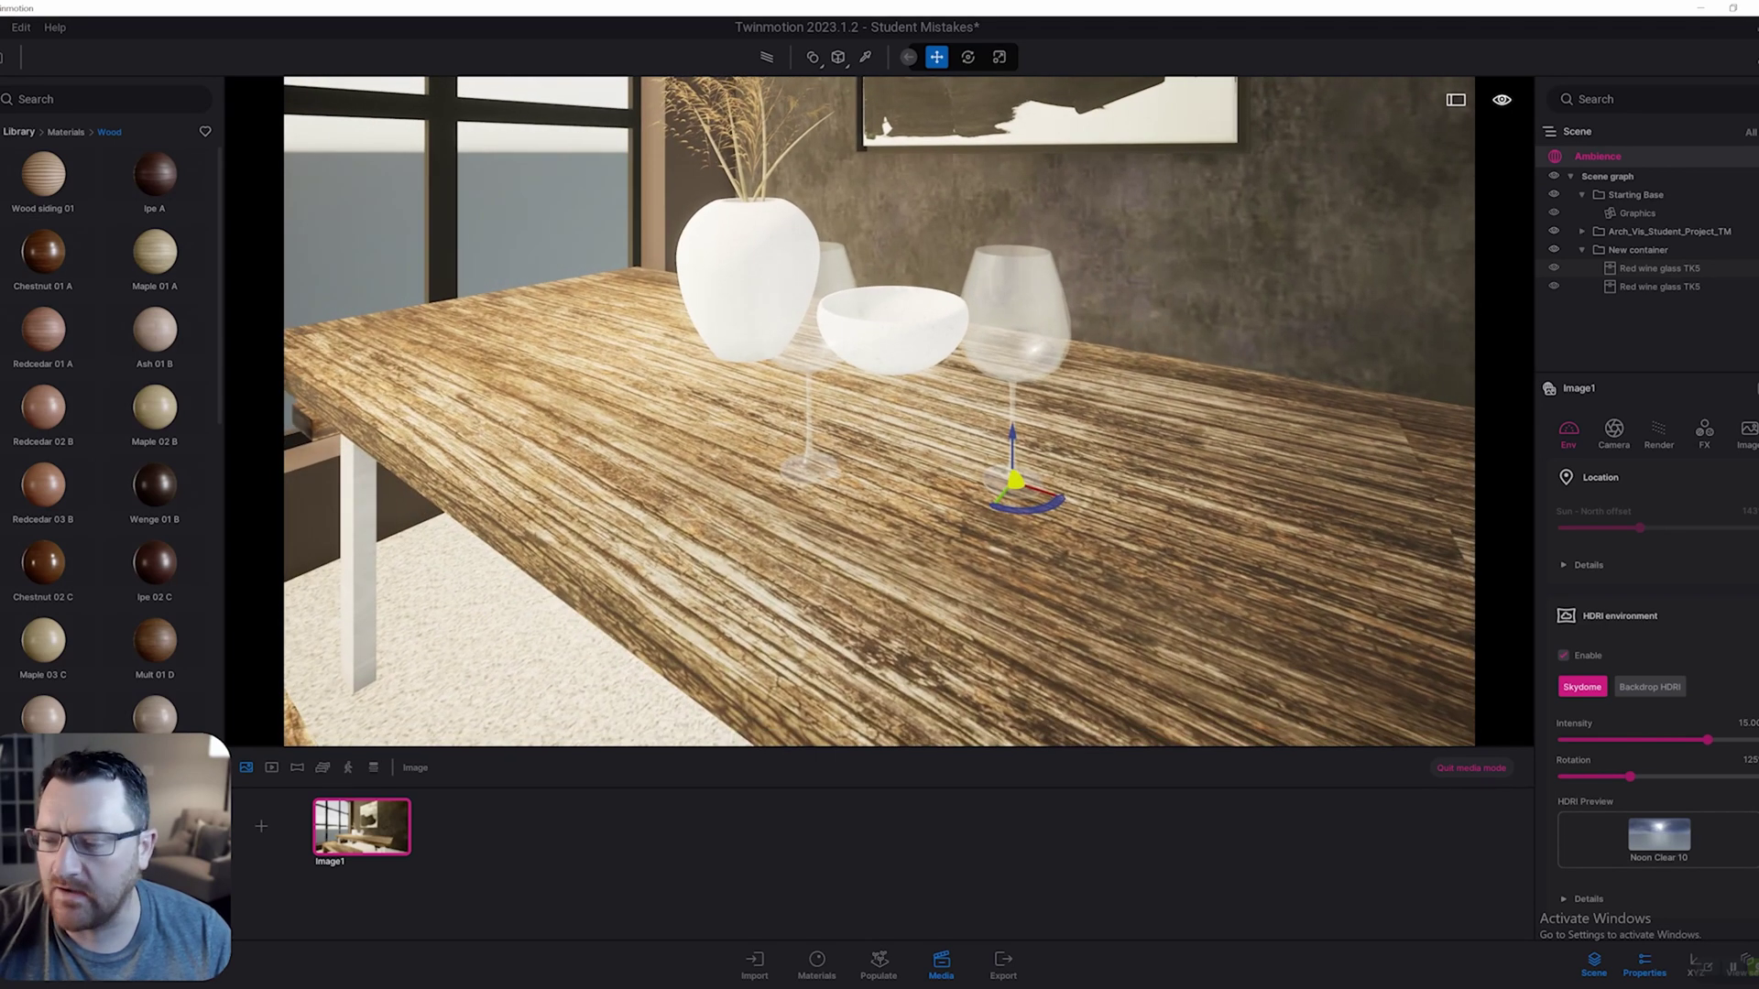
pyautogui.moveTo(880, 412)
pyautogui.mouseDown(button='middle')
pyautogui.moveTo(932, 334)
pyautogui.moveTo(882, 400)
pyautogui.mouseUp(button='middle')
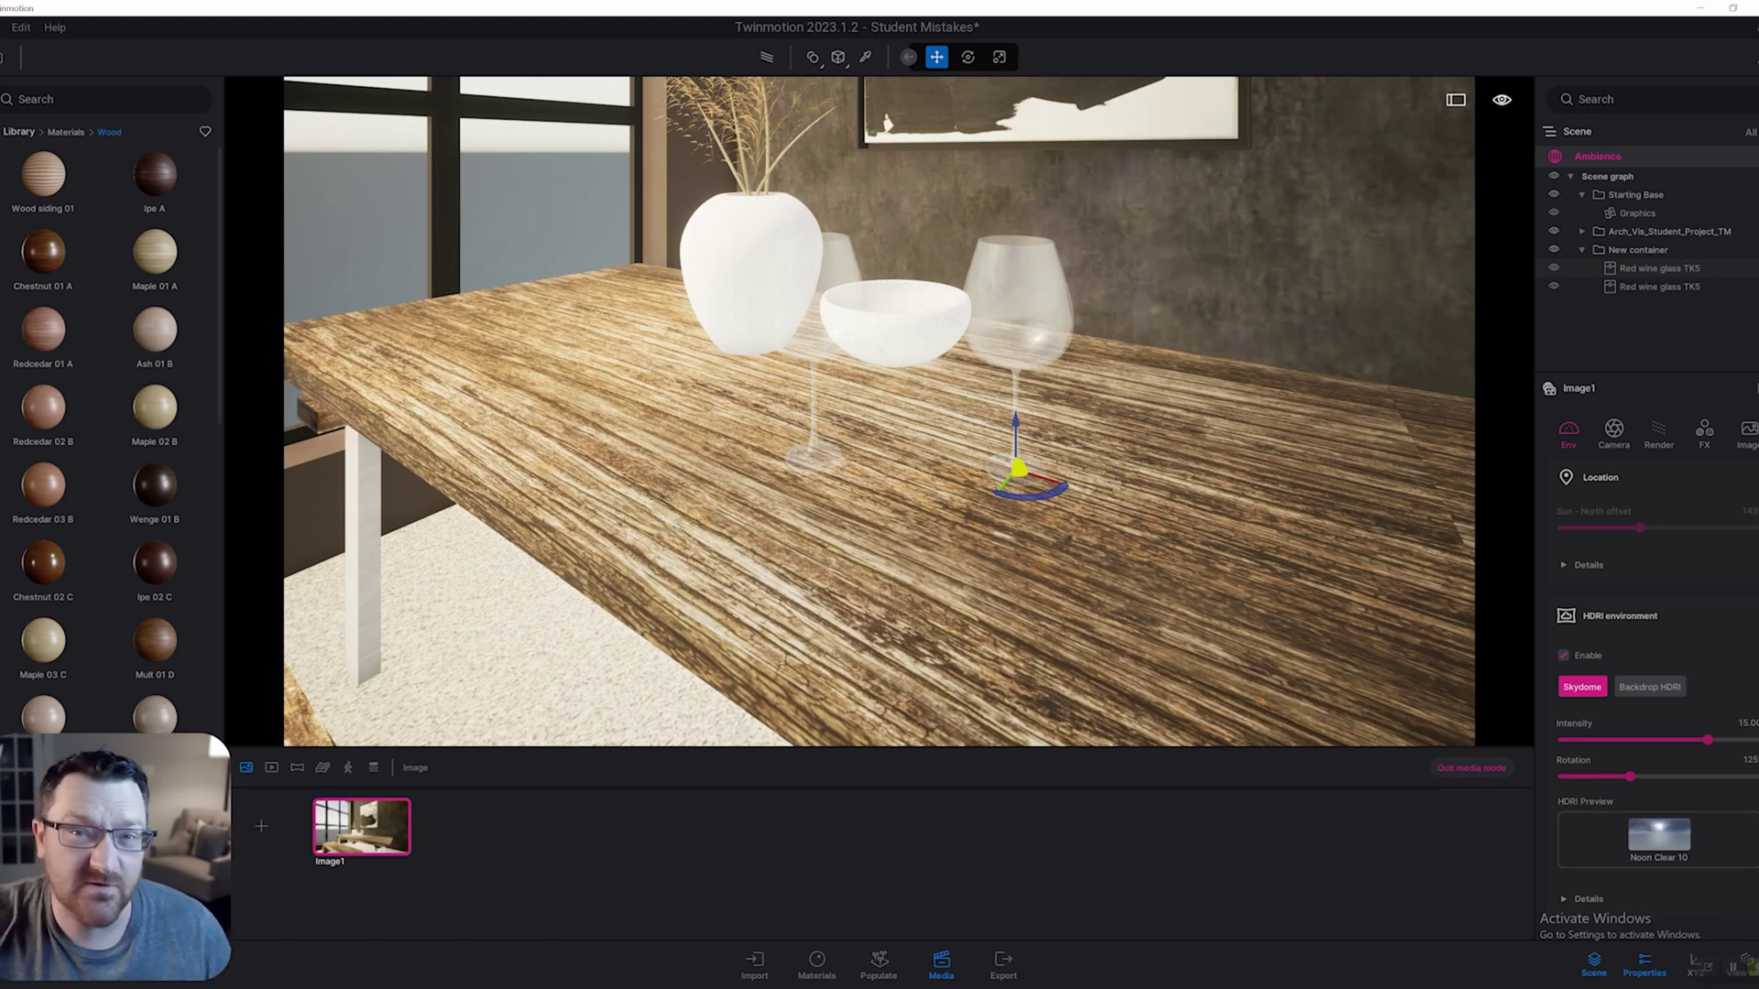
pyautogui.press('Escape')
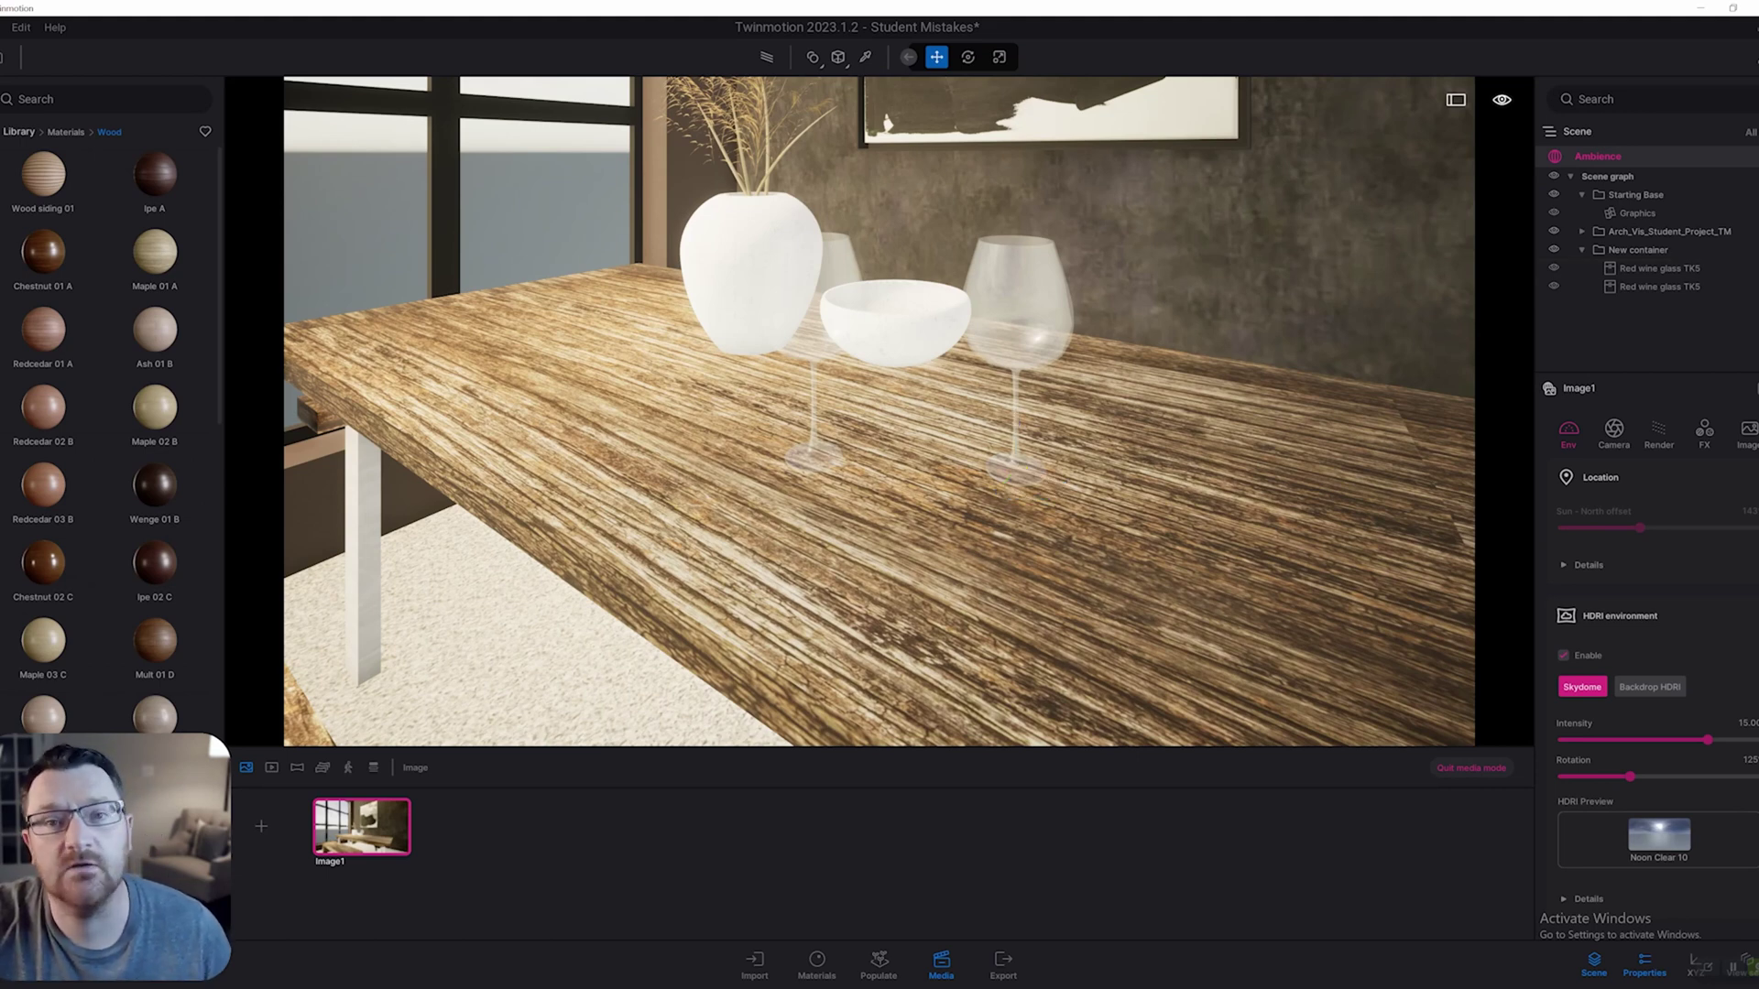
# - Select the white vase and bowl and examine the table and bench from farther back
pyautogui.click(751, 275)
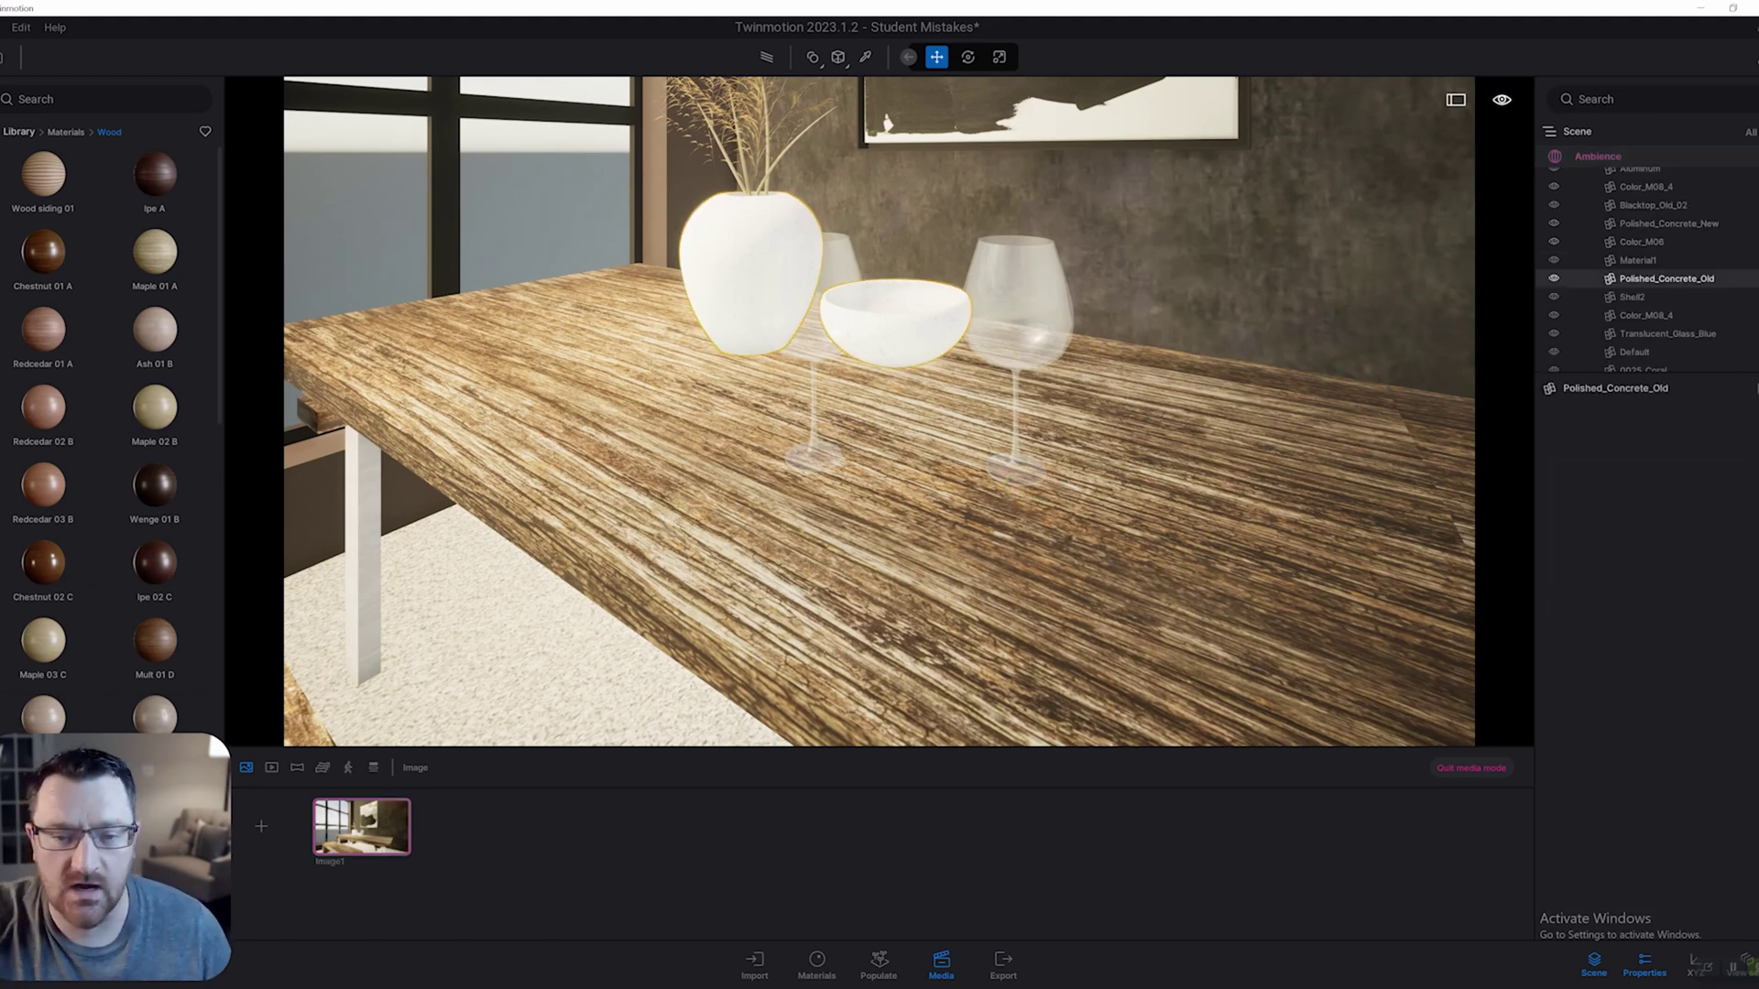
pyautogui.press('Escape')
pyautogui.scroll(-2, 880, 316)
pyautogui.click(879, 316)
pyautogui.scroll(-5, 880, 316)
pyautogui.press('Down')
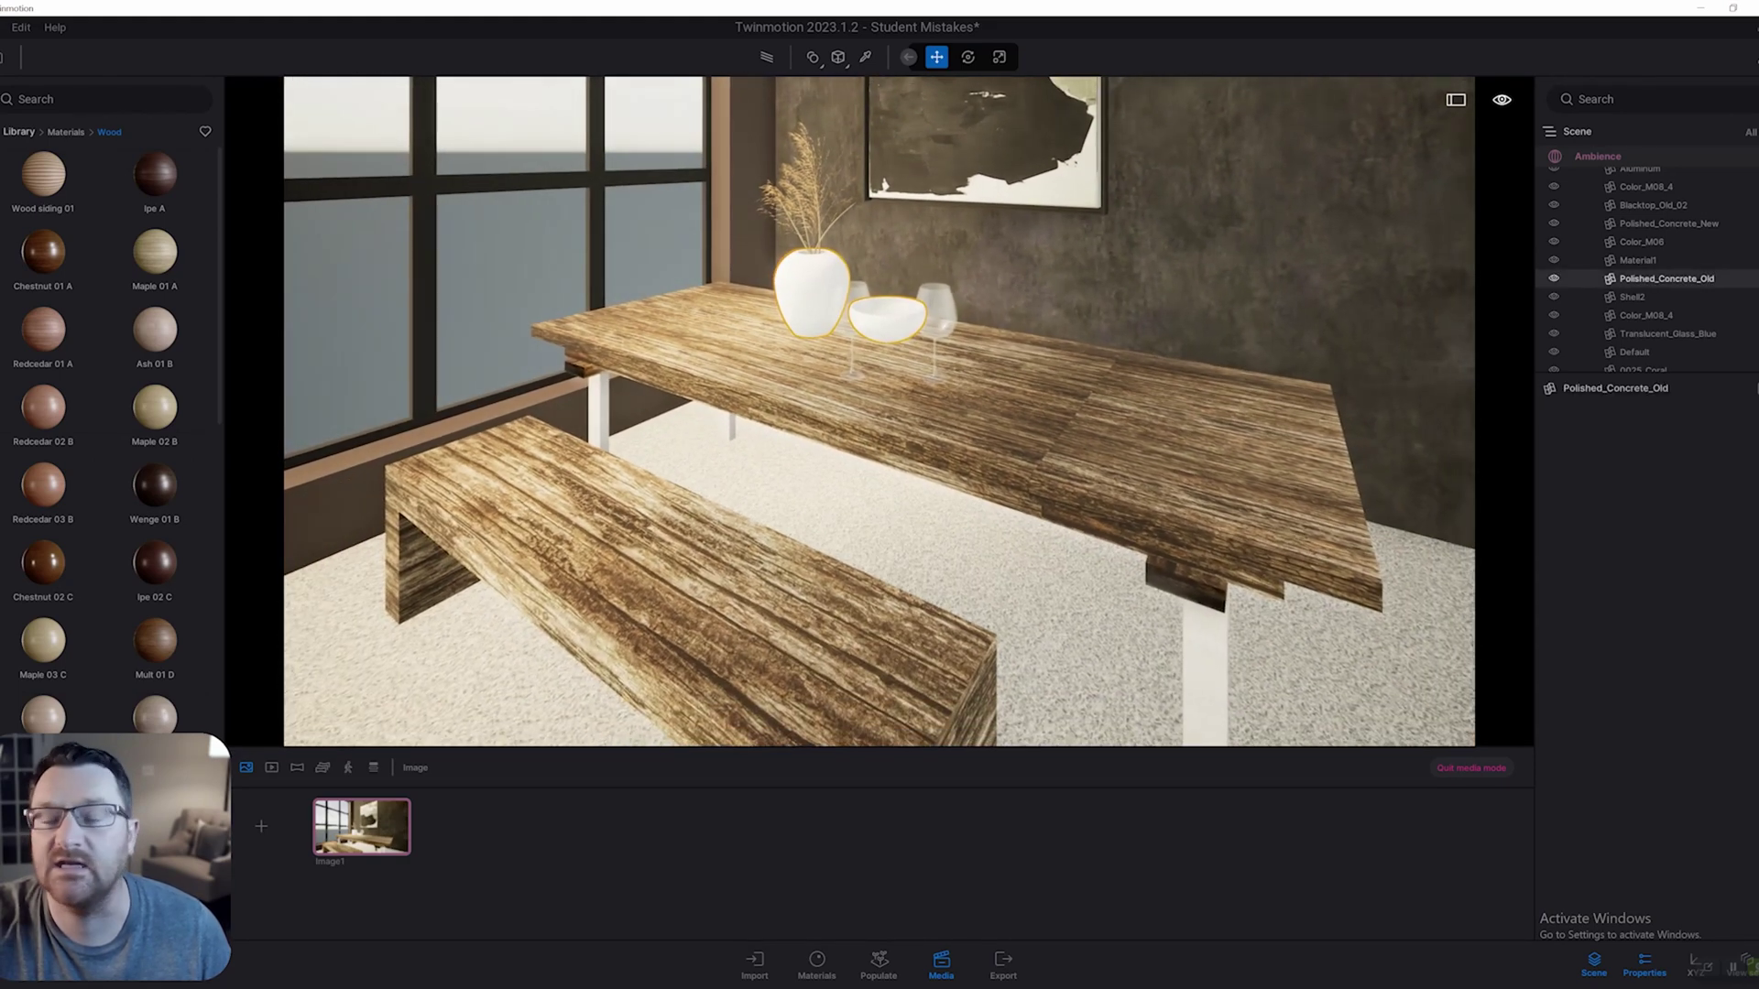
pyautogui.press('Down')
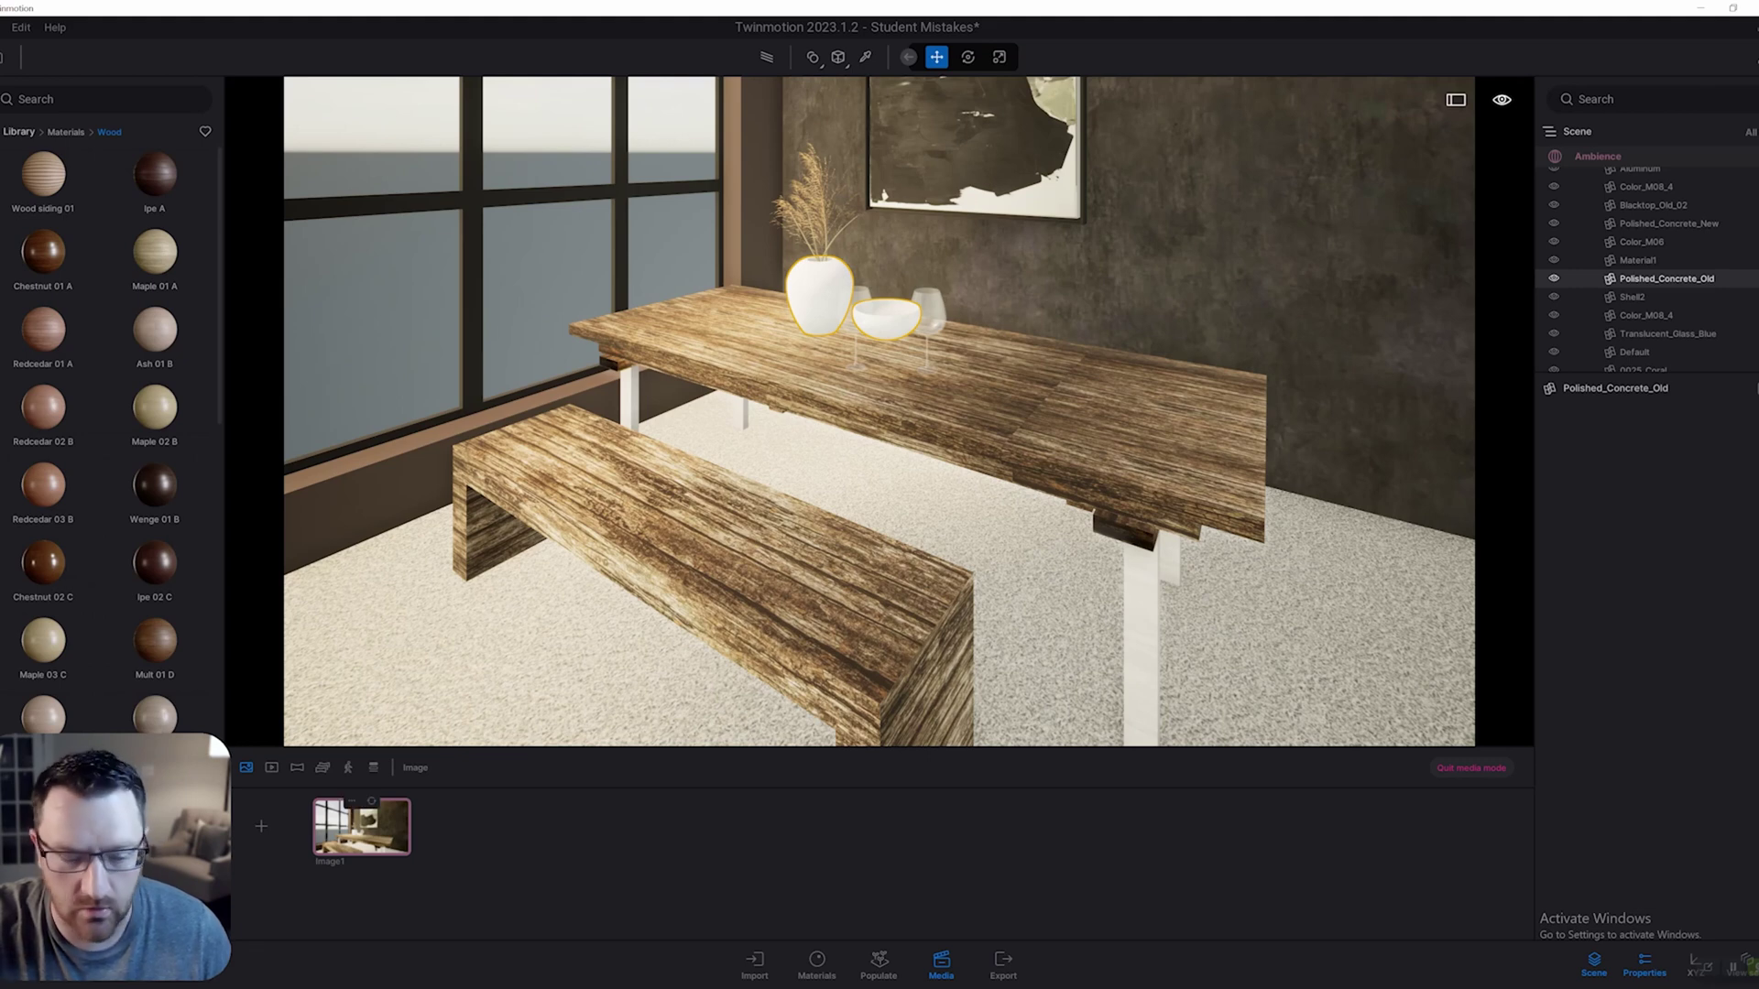
# - Return to the saved Image1 view and set its camera focal length to 35 mm
pyautogui.click(362, 826)
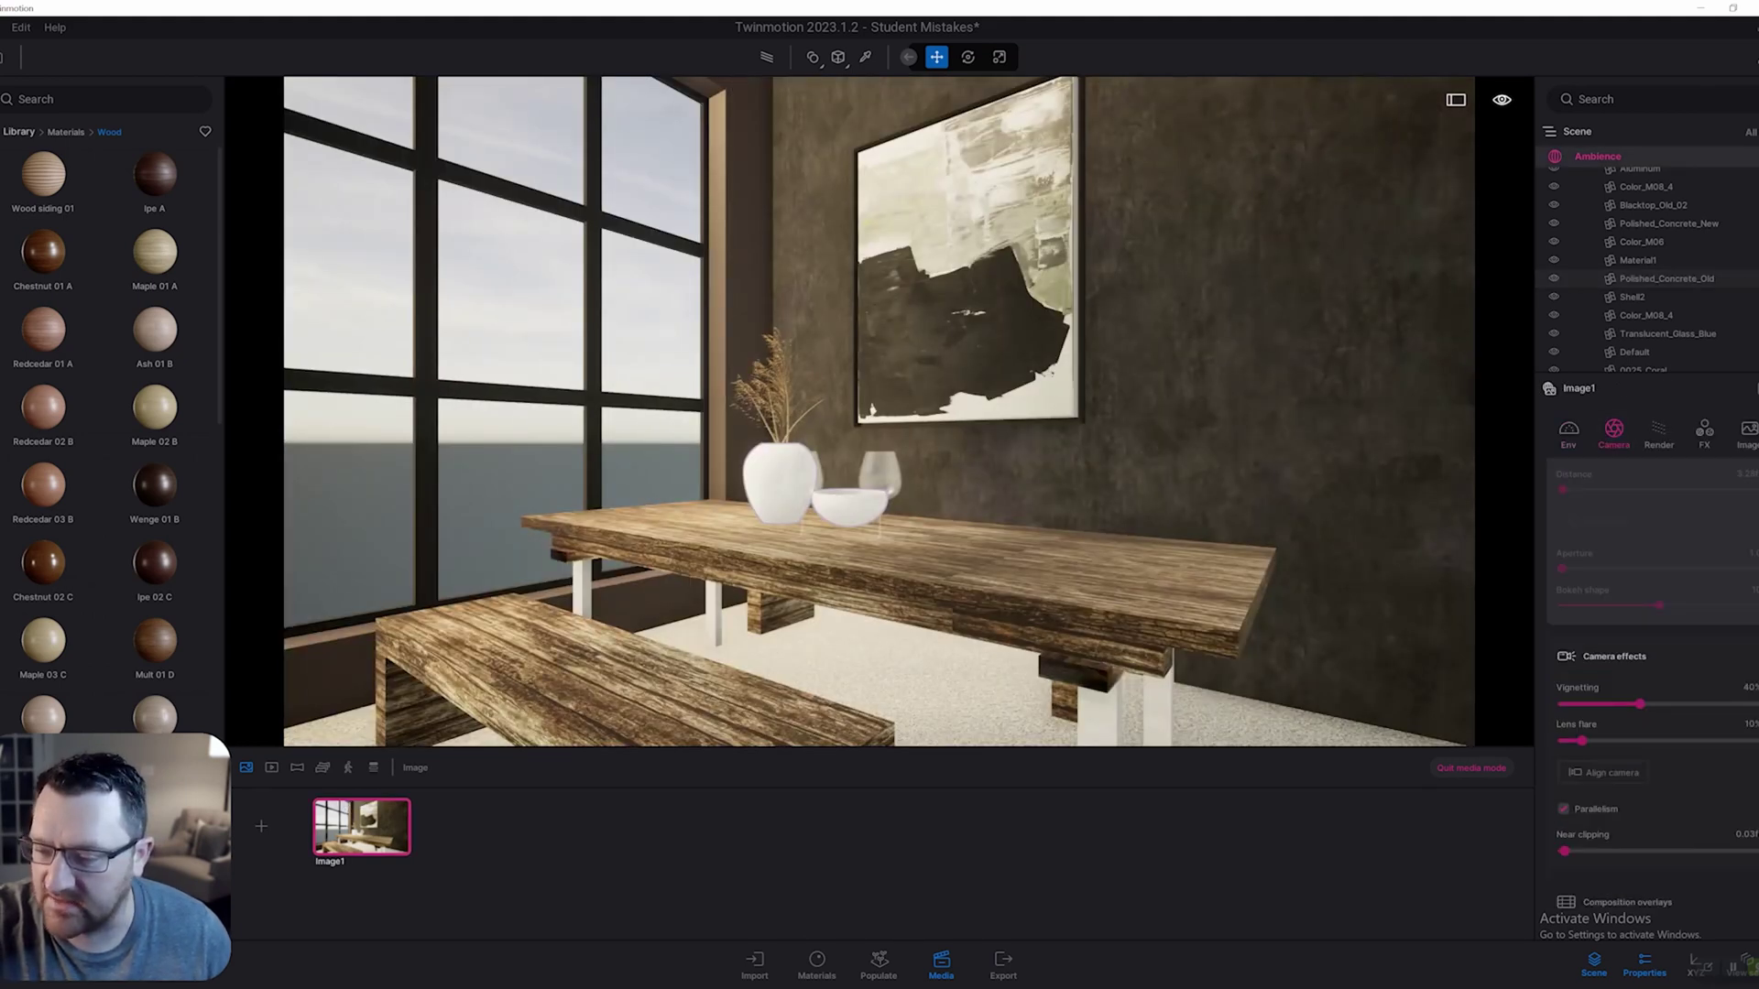
pyautogui.scroll(3, 1649, 623)
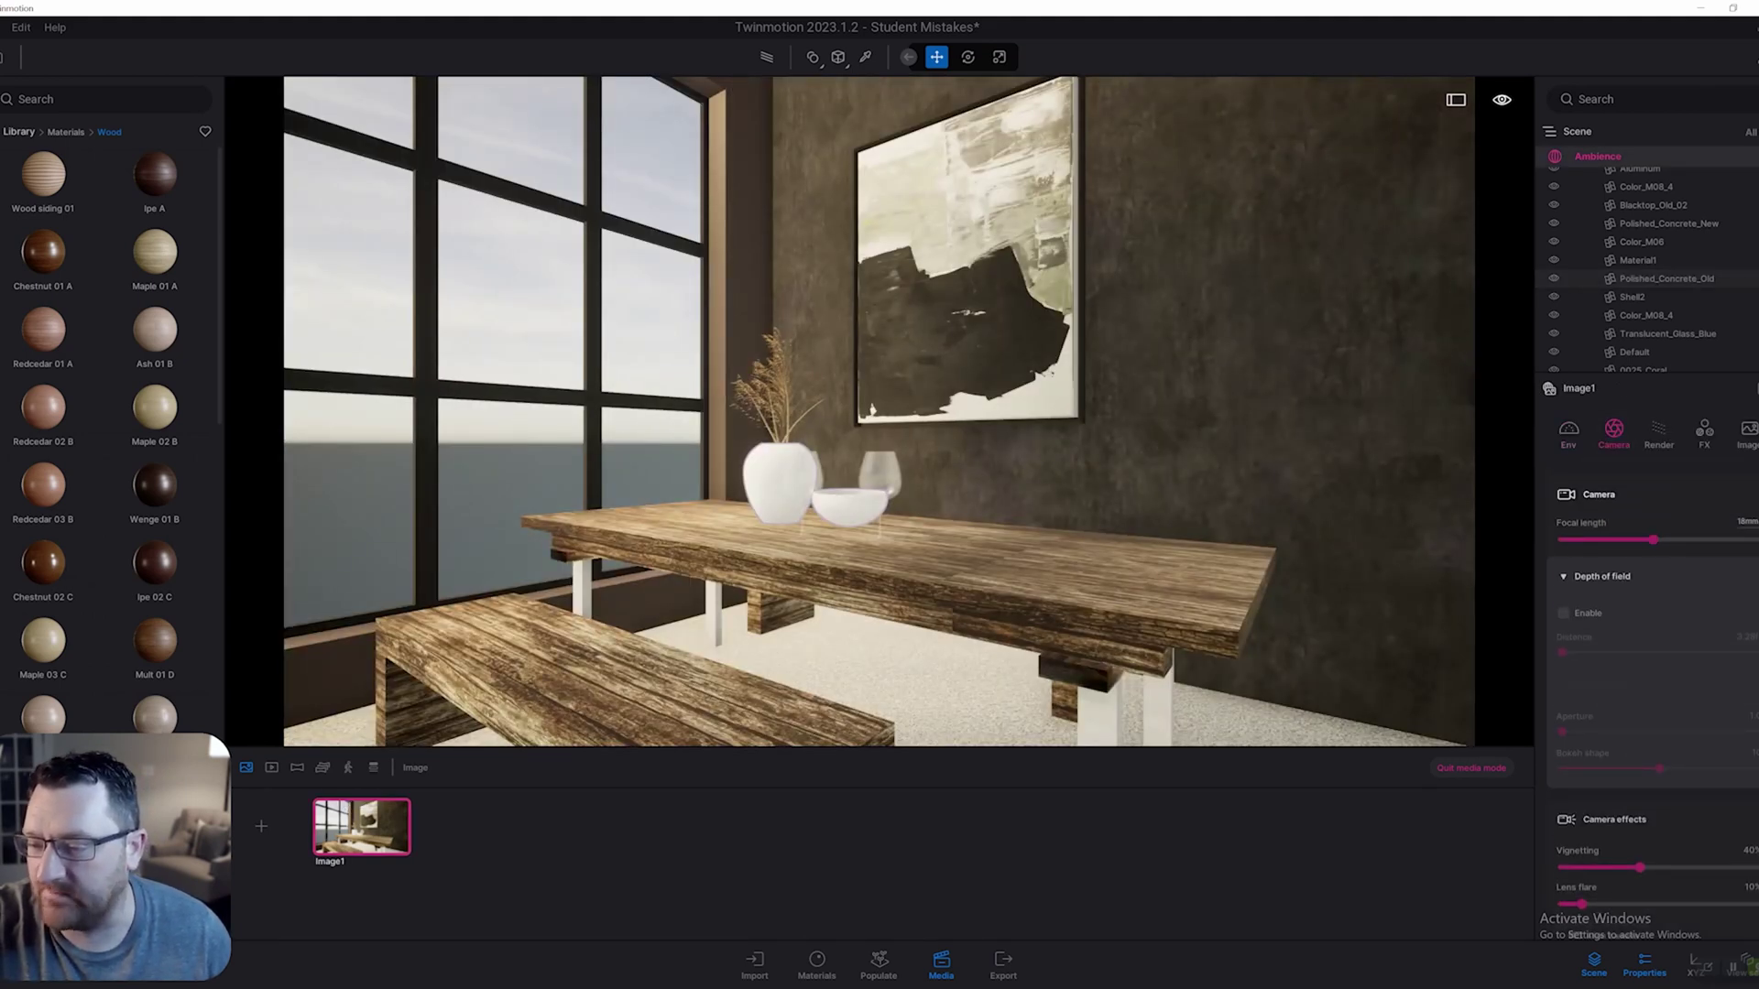
pyautogui.click(1748, 522)
pyautogui.write('35')
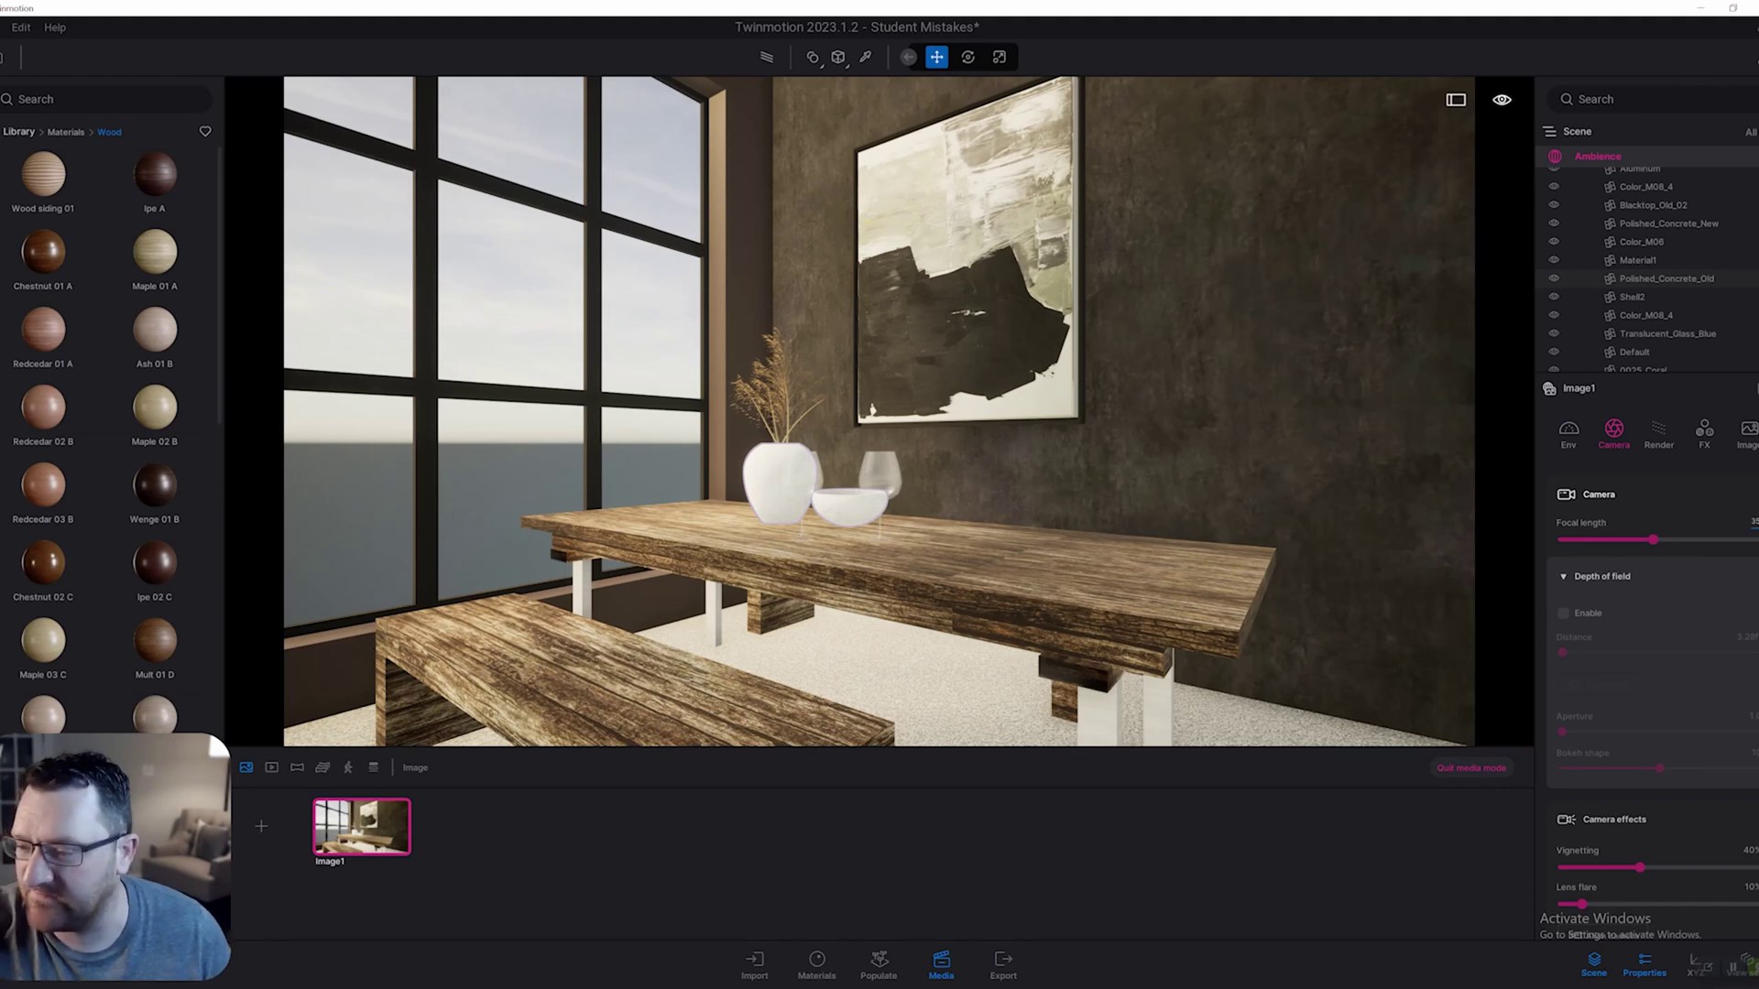
# - Confirm the camera's focal length and switch Image1's renderer from real time to the path tracer
pyautogui.press('Return')
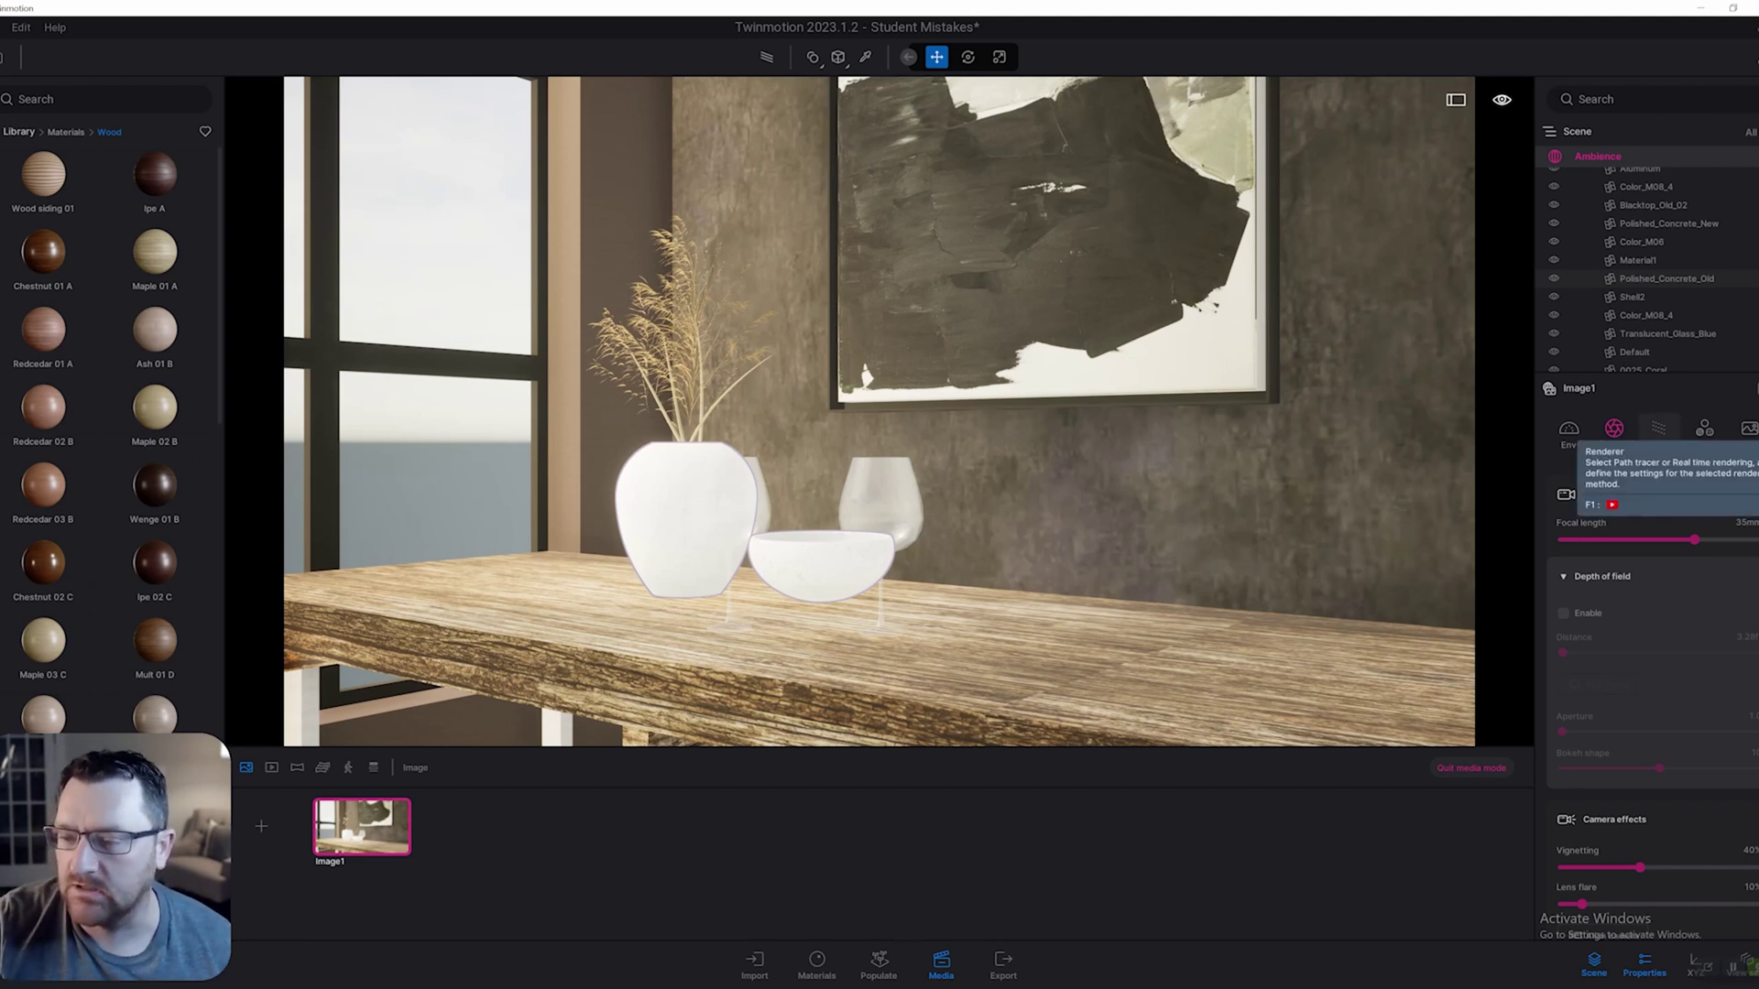
pyautogui.click(1659, 428)
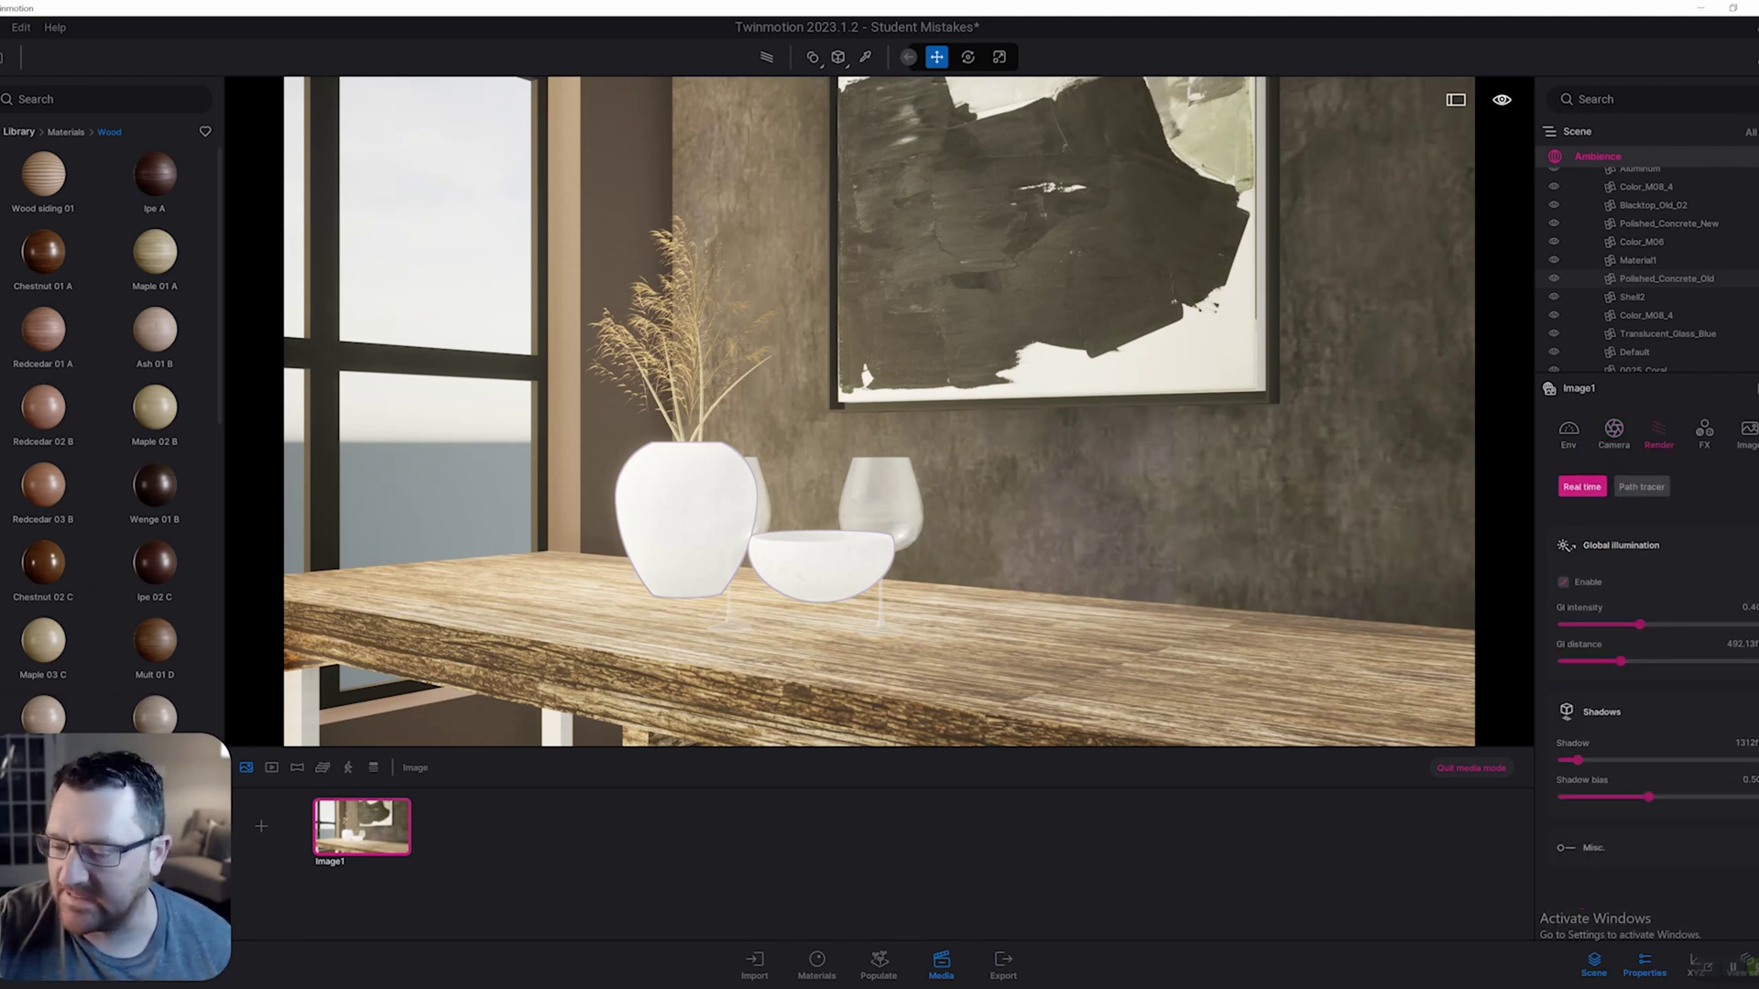
pyautogui.click(1641, 487)
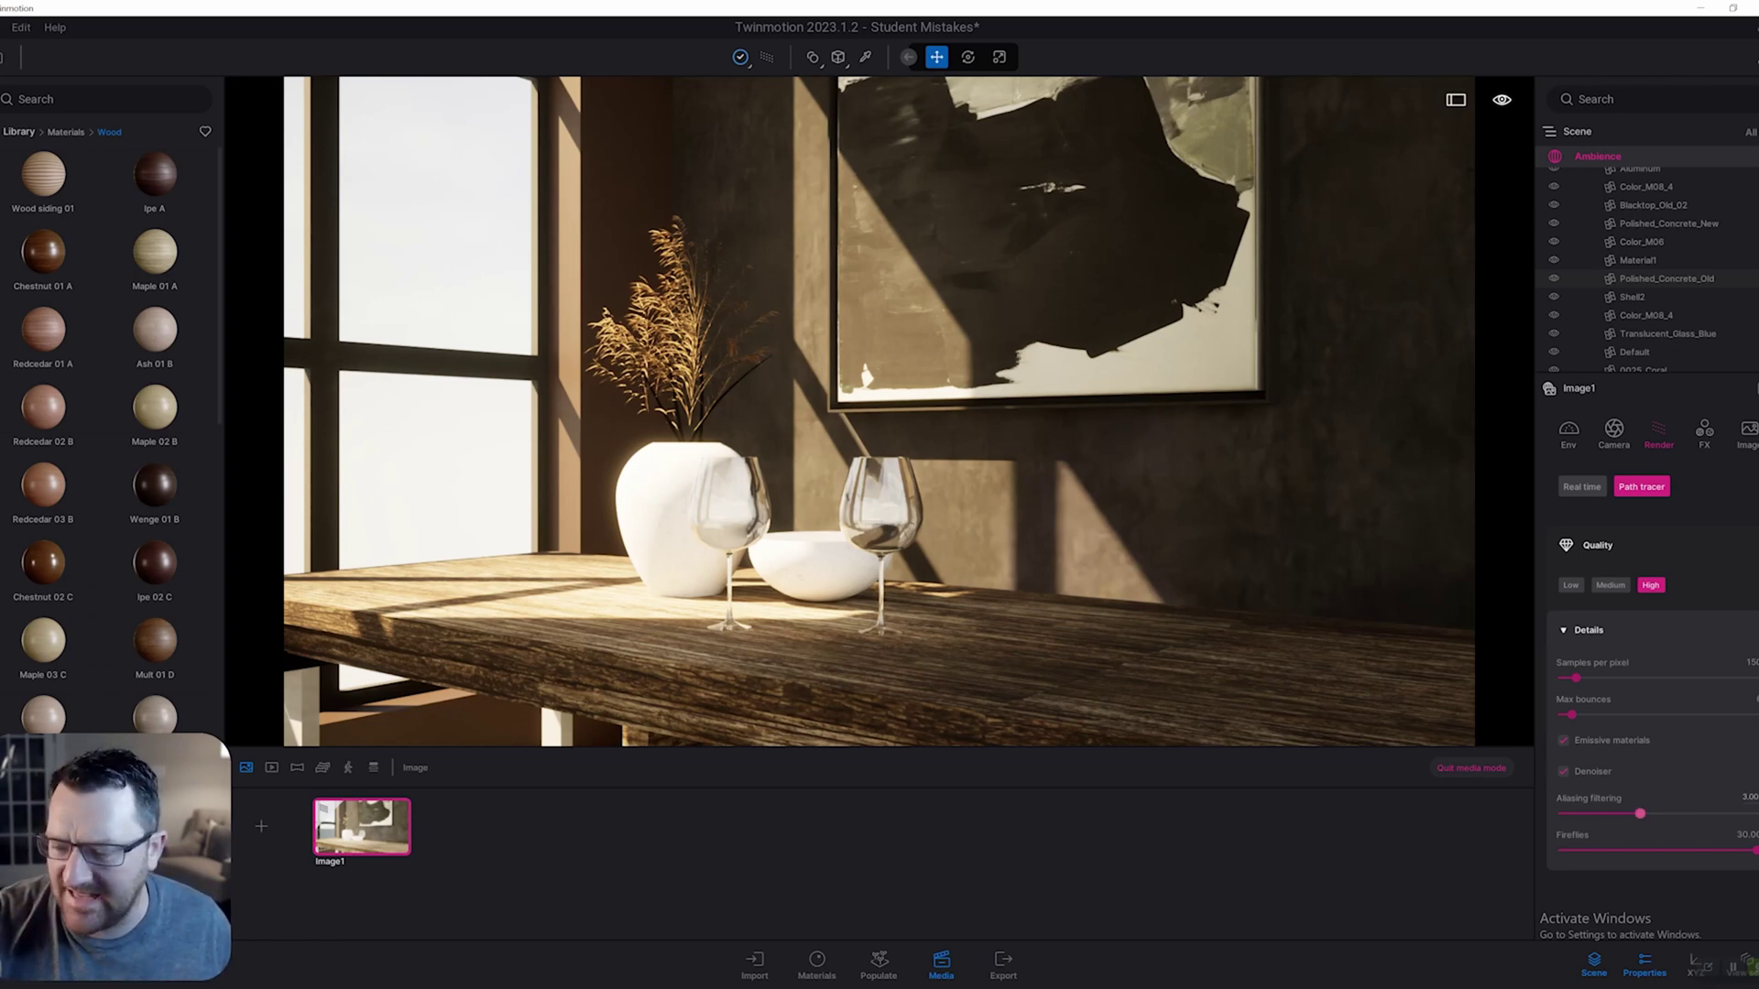
# - Raise the path tracer's aliasing filtering to 6.00 and try to set it to 10
pyautogui.moveTo(1640, 814); pyautogui.dragTo(1756, 813)
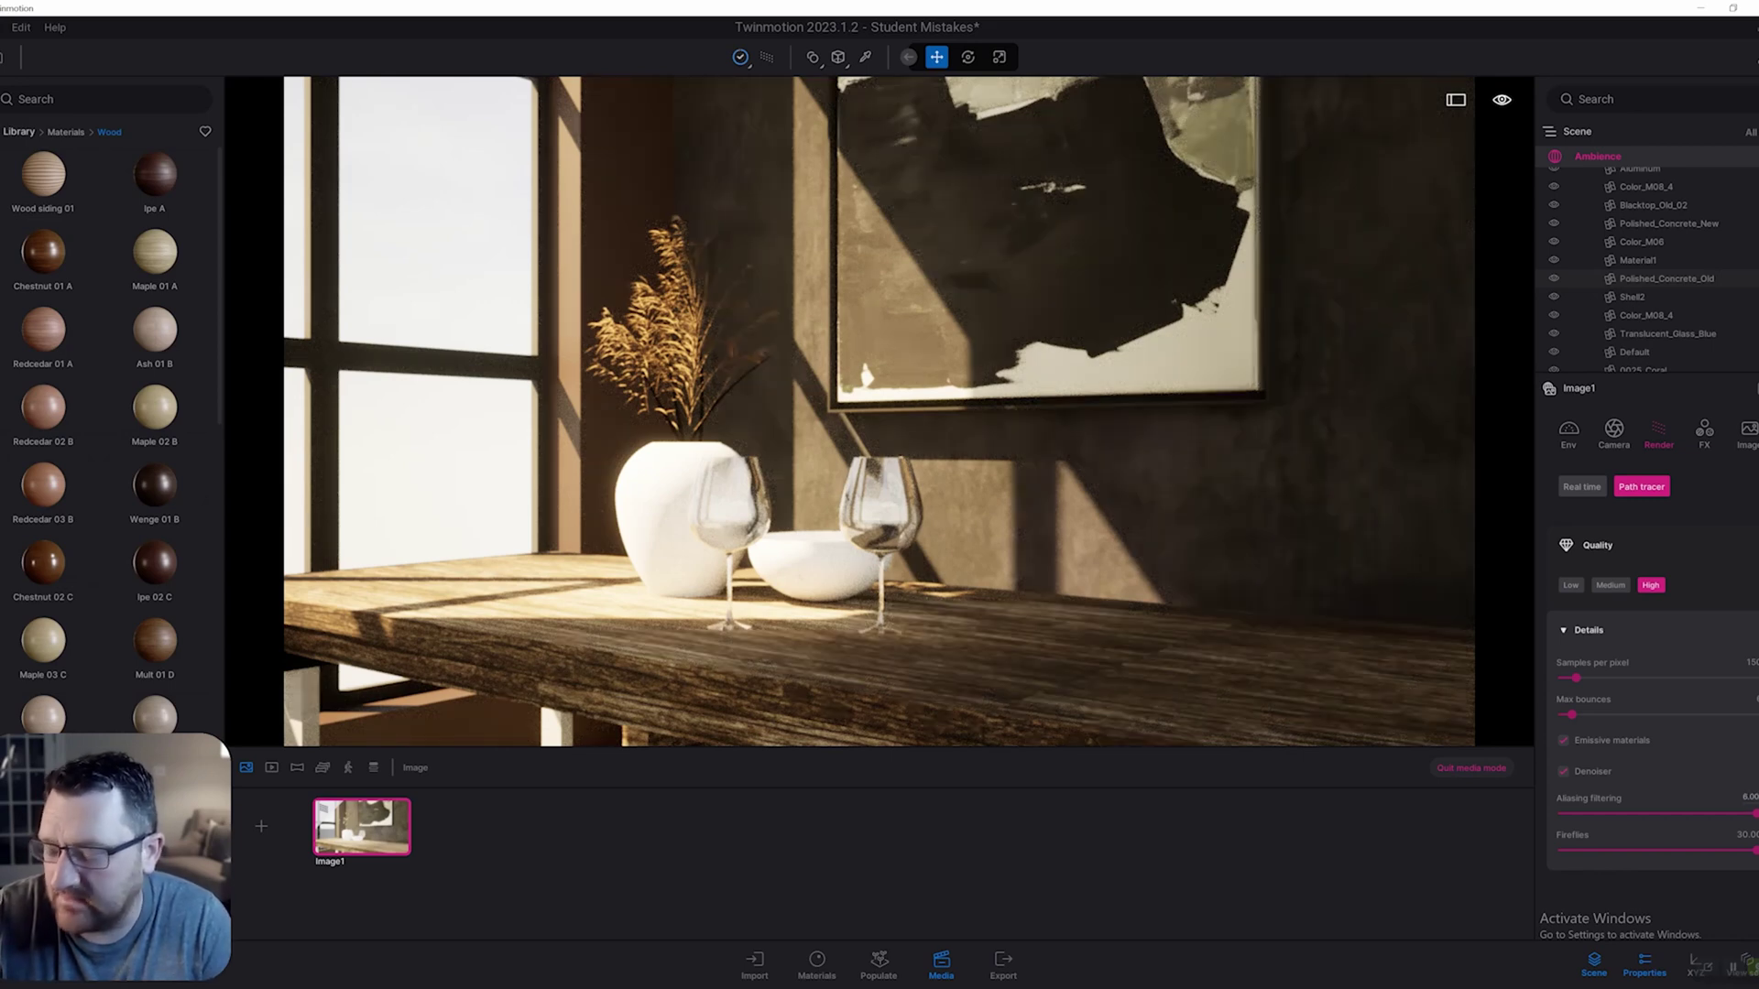
pyautogui.click(1751, 797)
pyautogui.write('10')
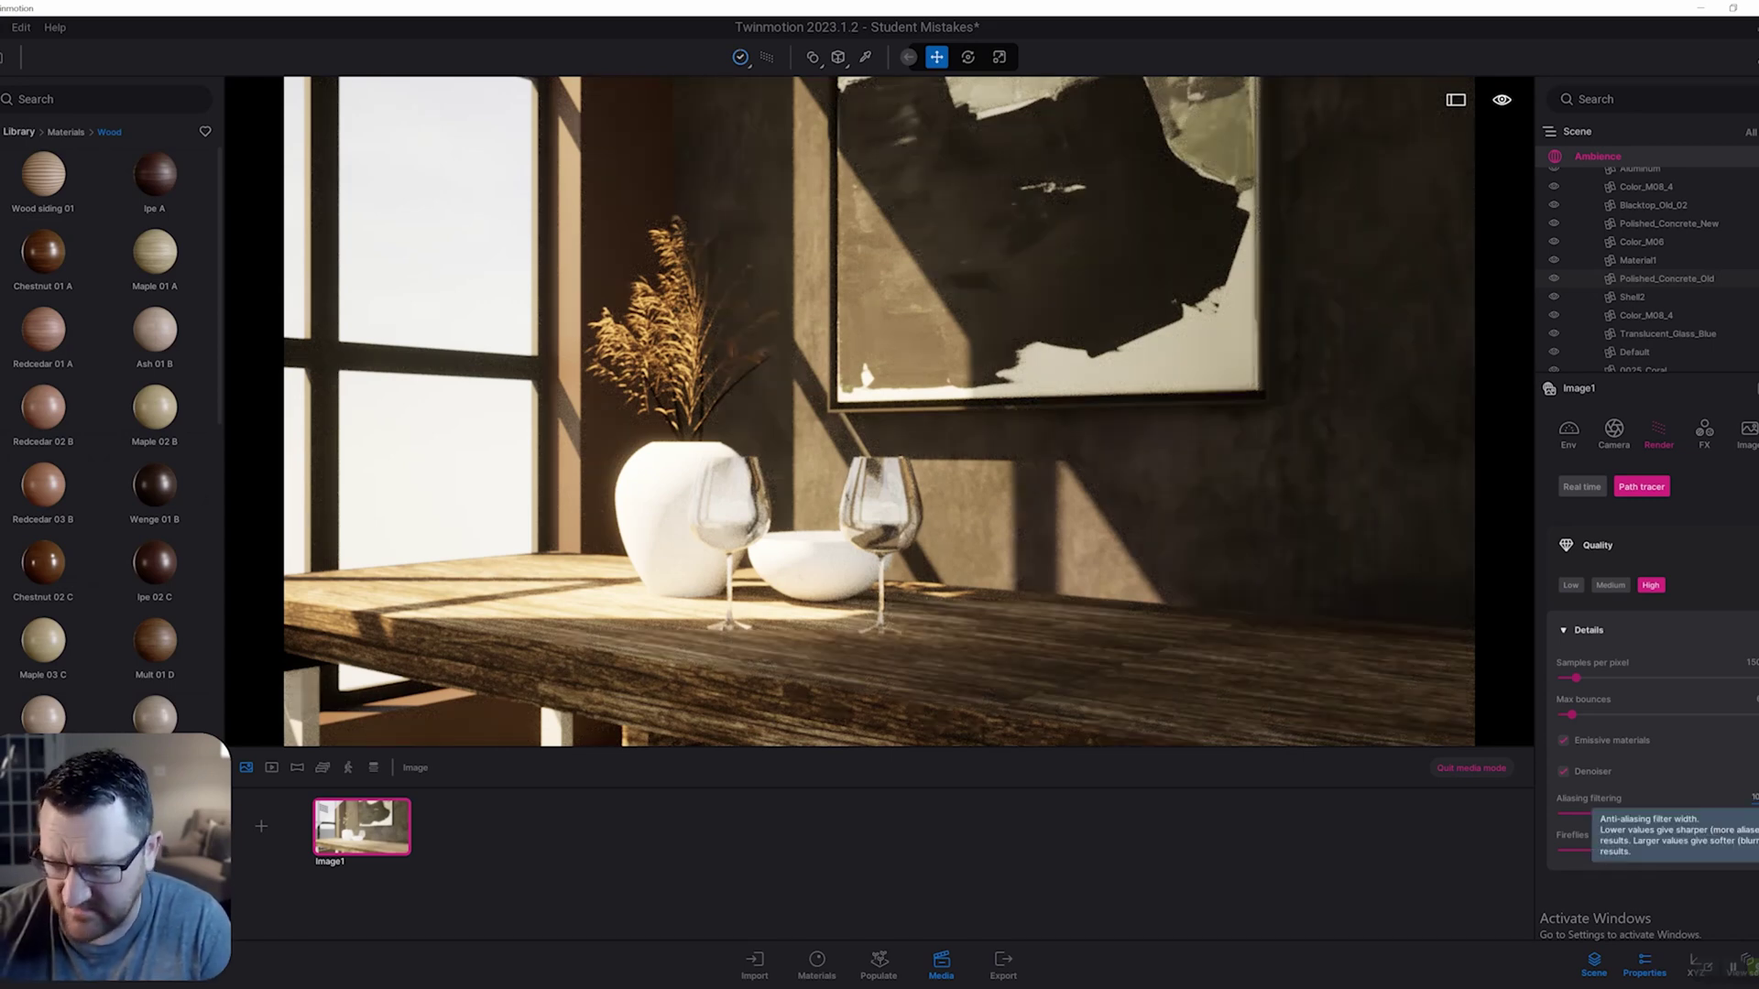
pyautogui.press('Return')
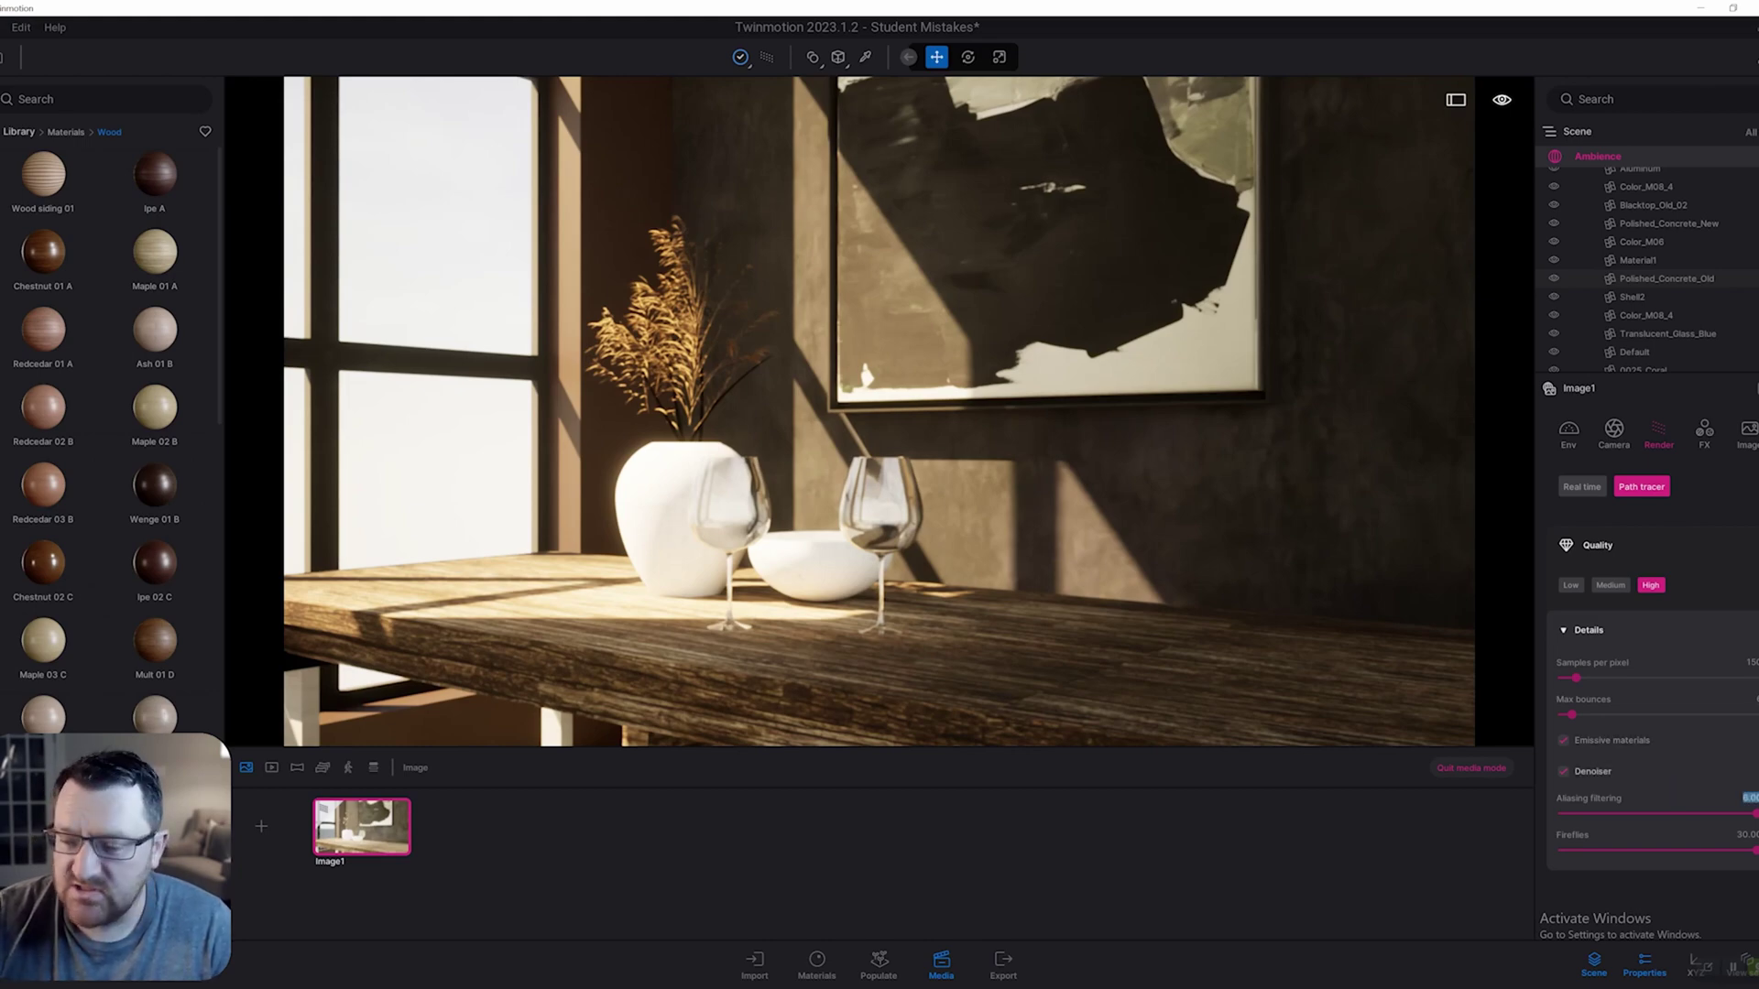
# - Lower the path tracer's aliasing filtering to 1.00 for Image1
pyautogui.click(1755, 814)
pyautogui.moveTo(1755, 813); pyautogui.dragTo(1562, 814)
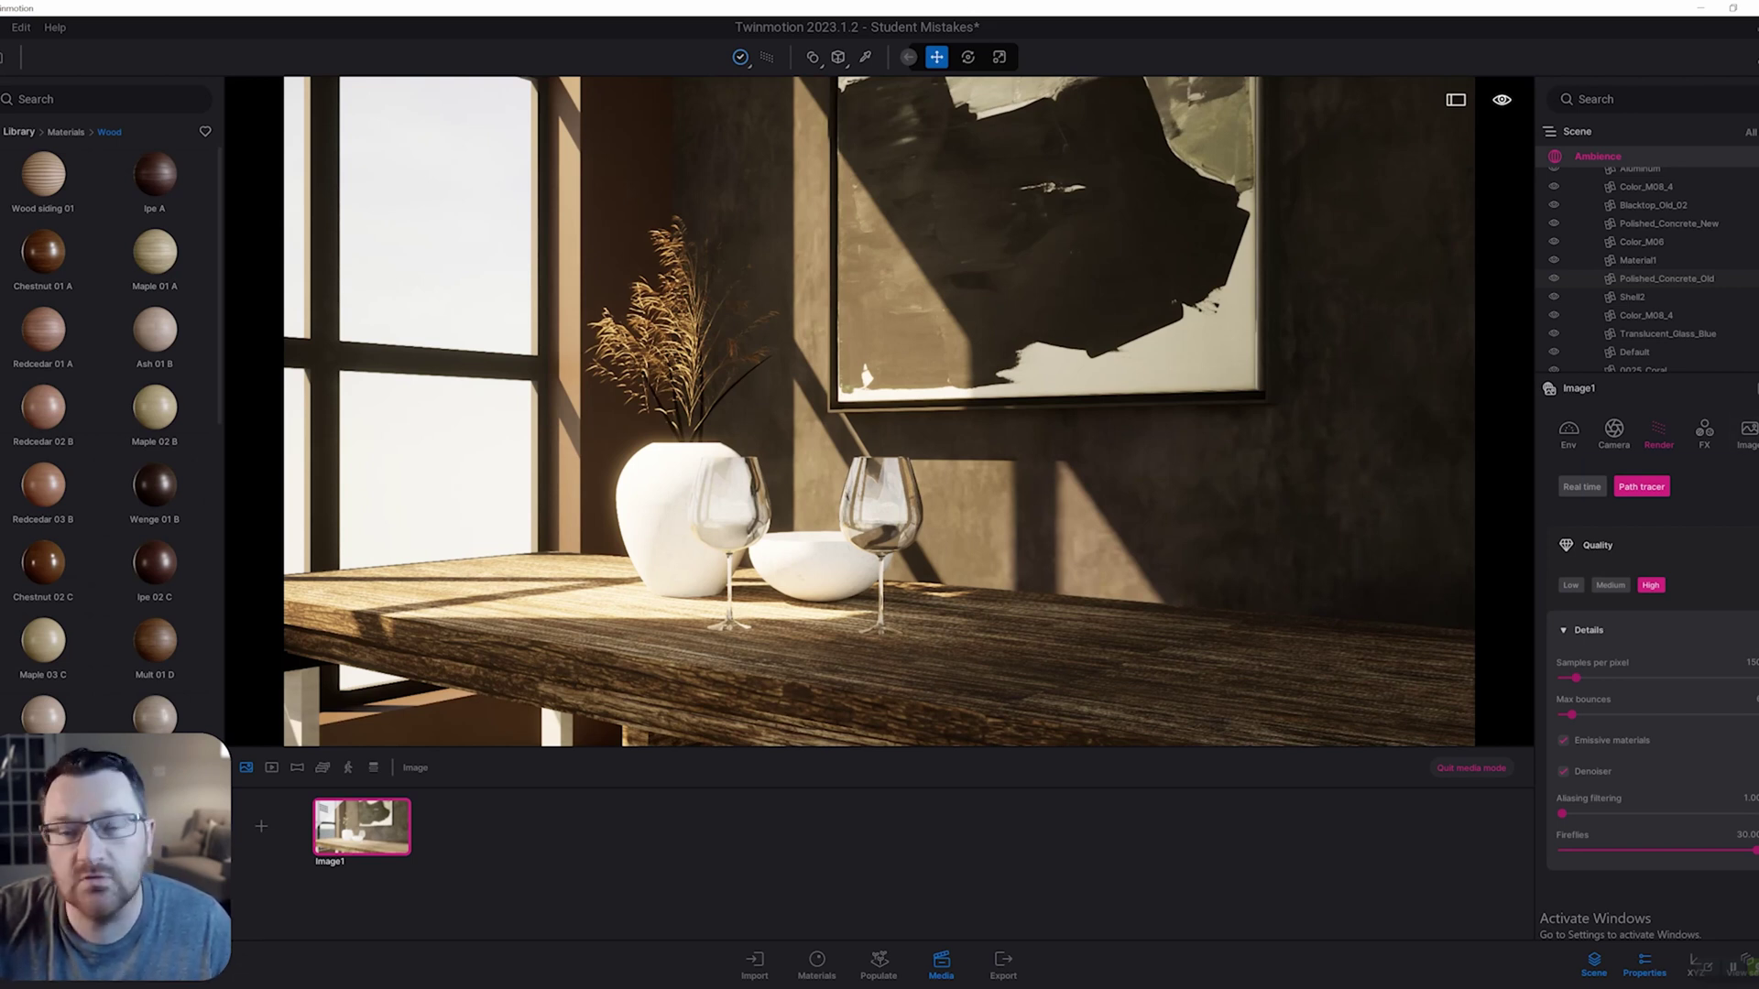
# - Review Image1's output size, keep it at UHD, and open the export settings
pyautogui.click(1748, 434)
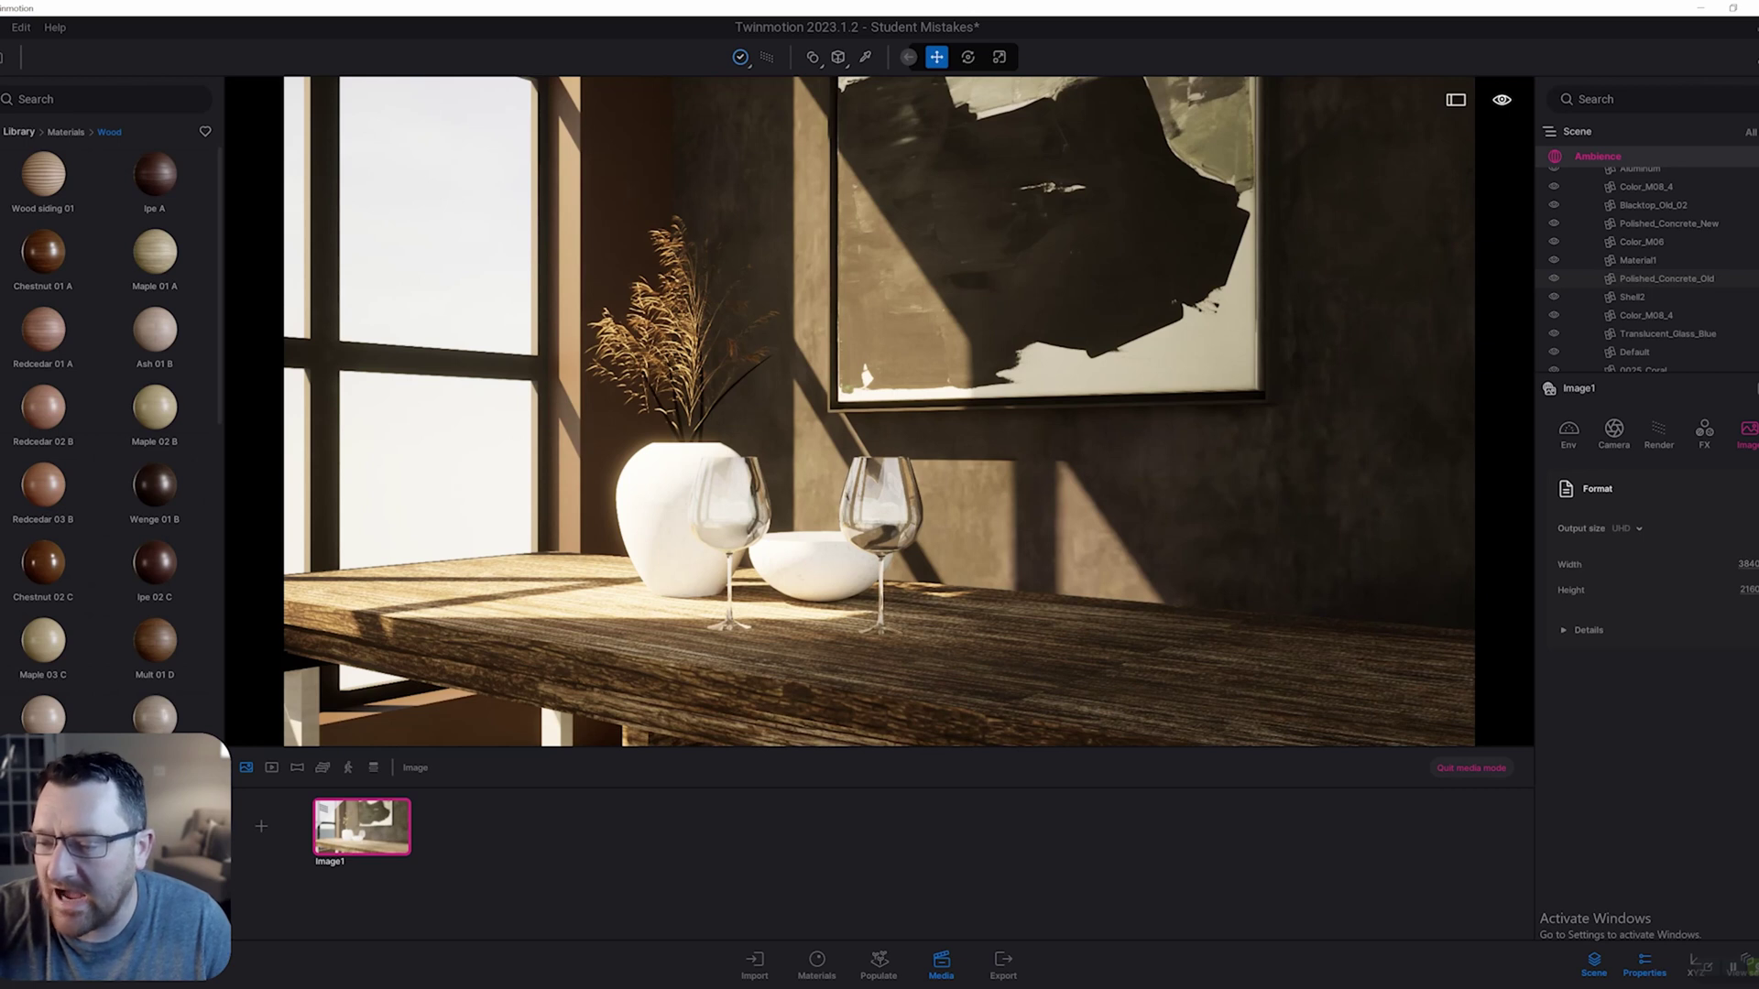
pyautogui.click(1627, 529)
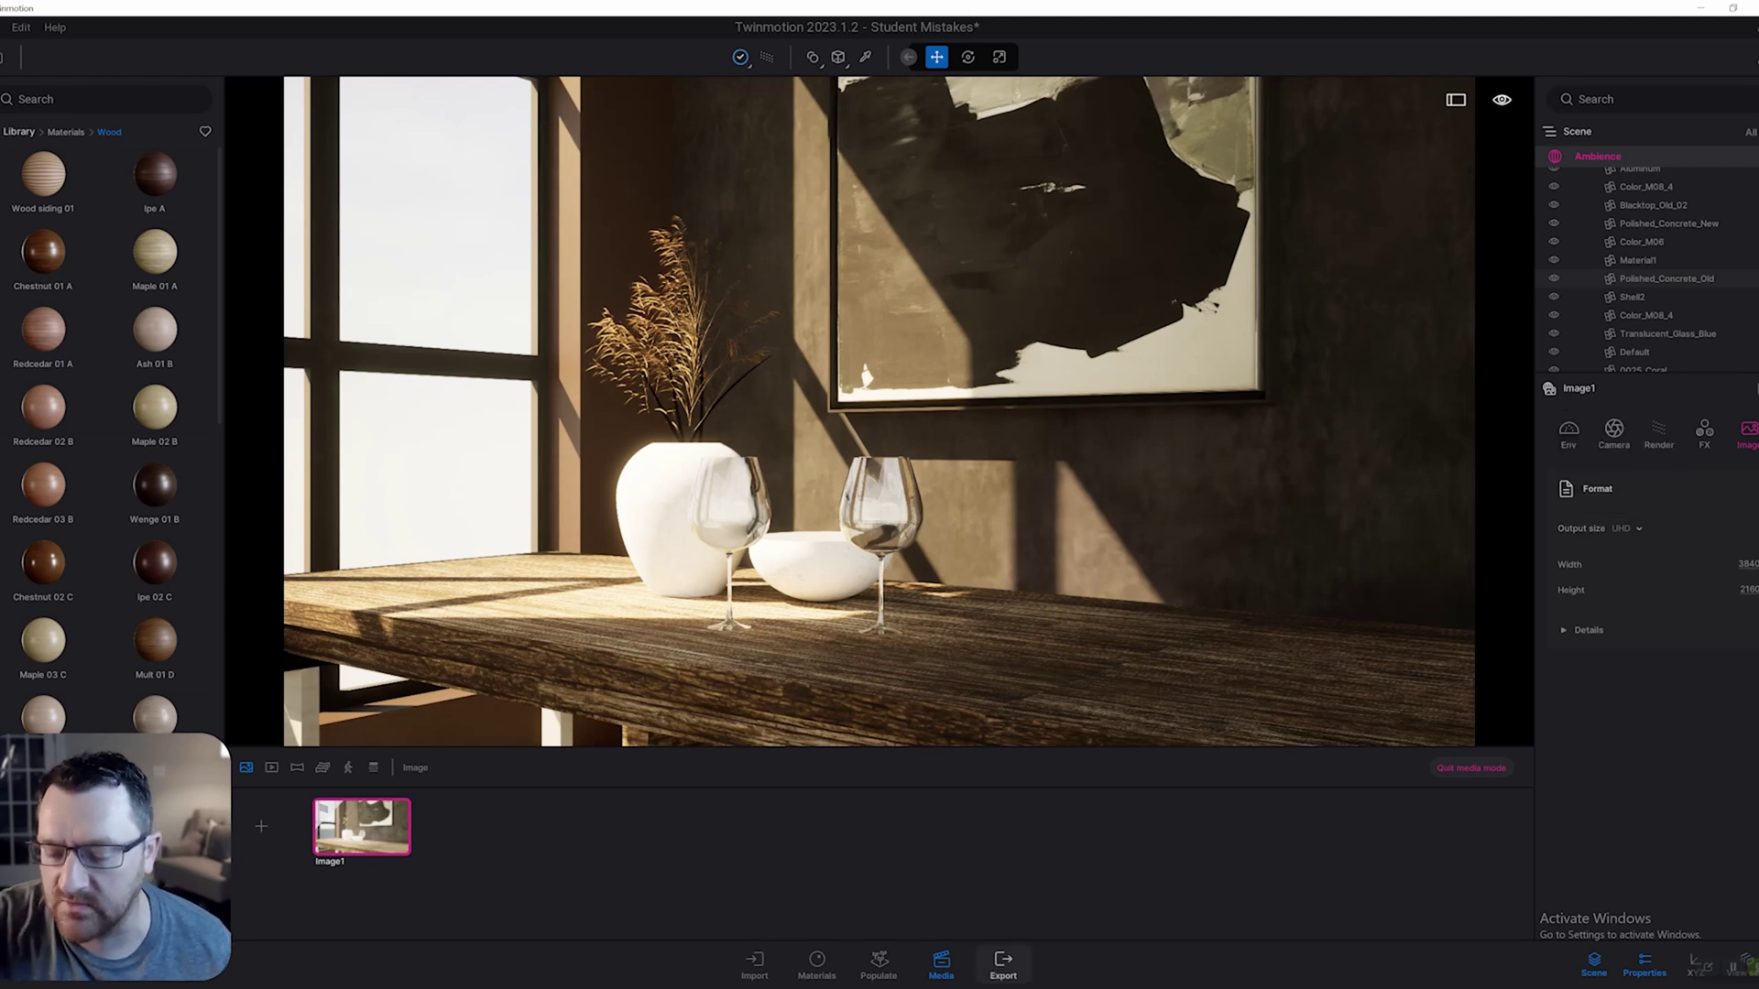
pyautogui.click(1003, 962)
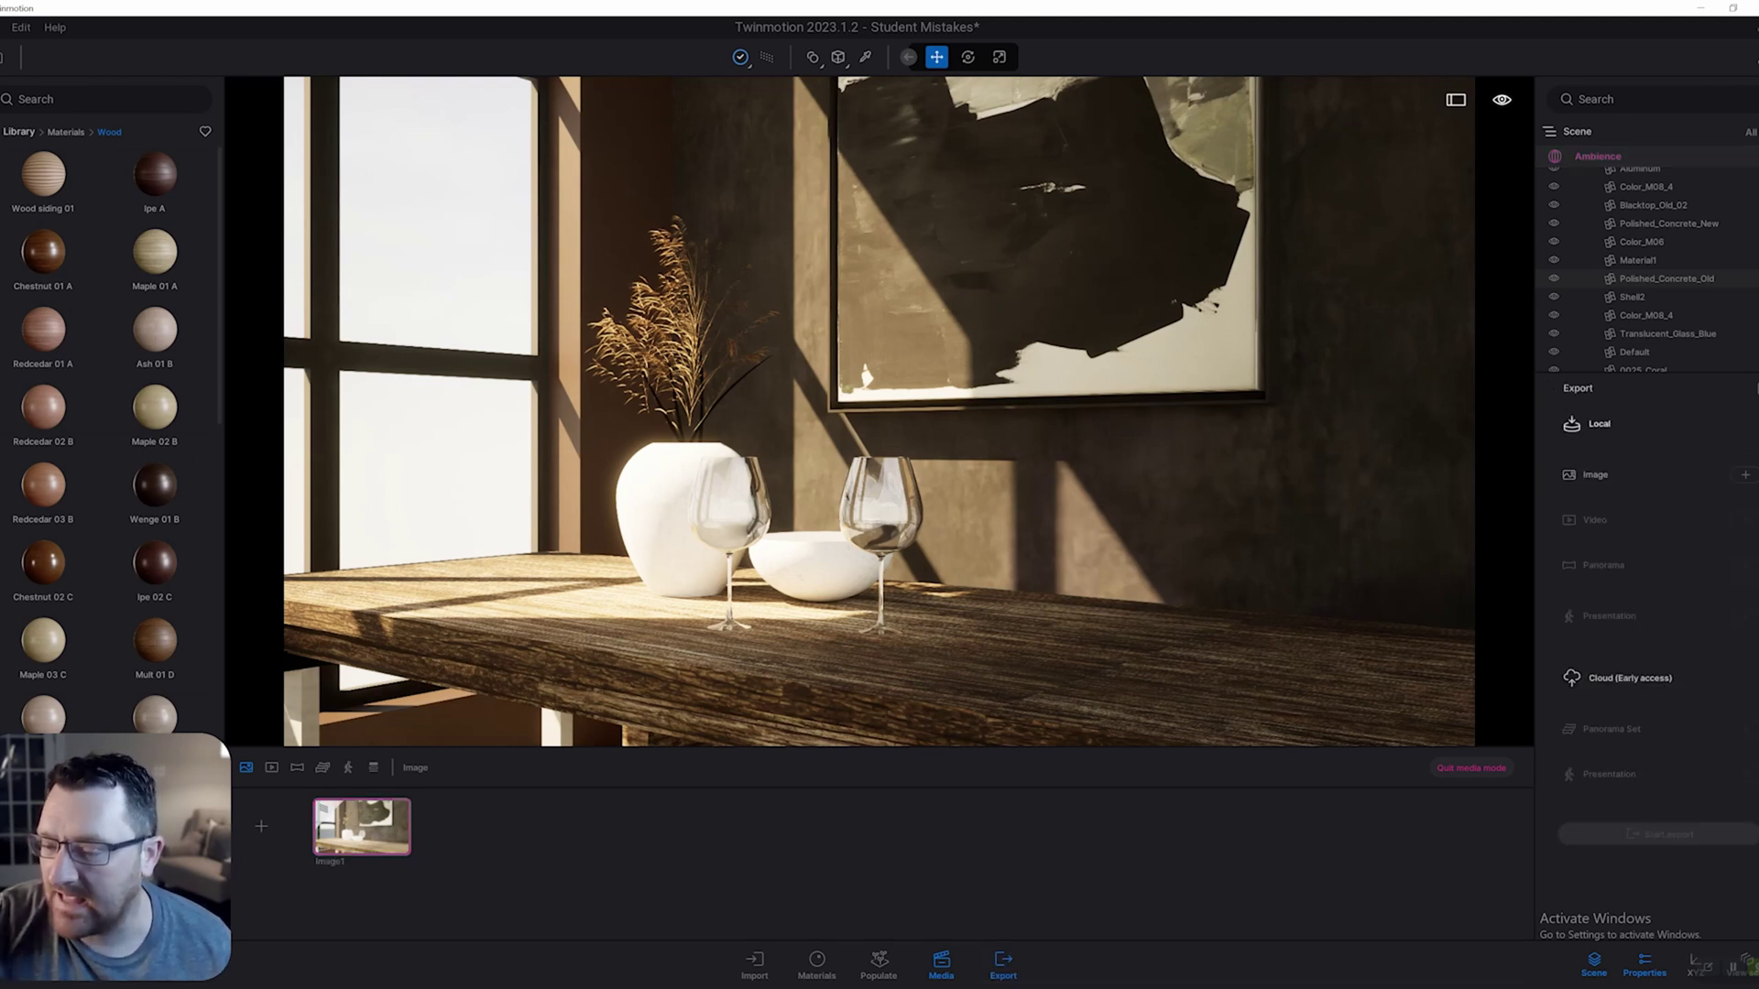